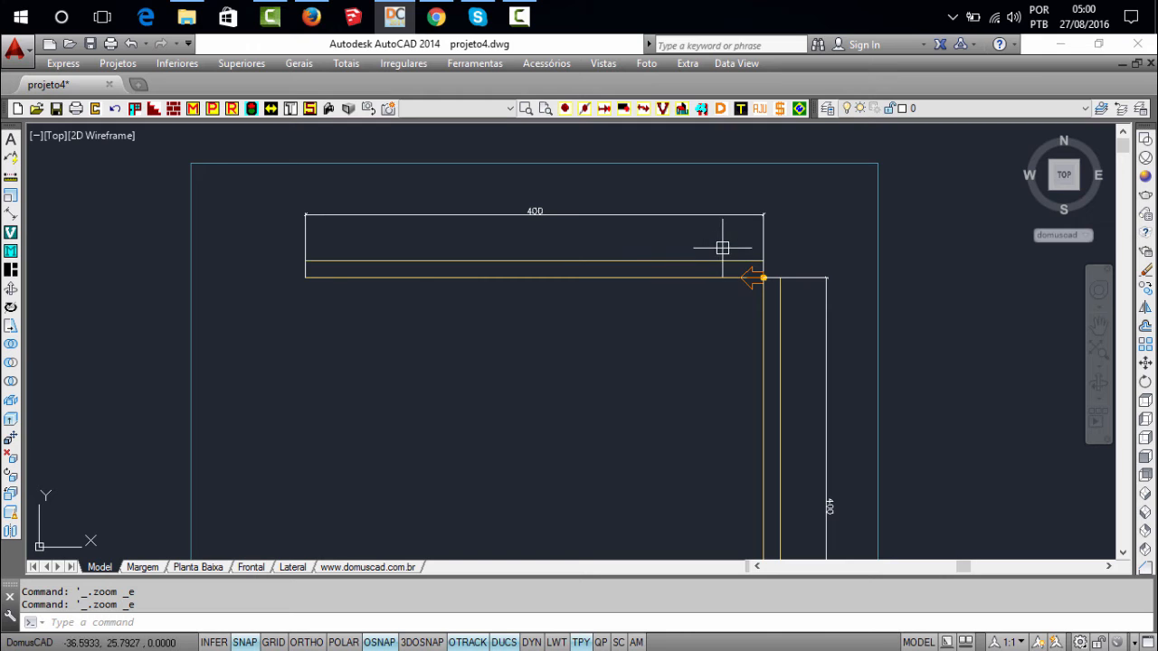
Examine the two 400-long walls and the insertion point marker with its direction arrow at their shared corner
mouse_move(708, 248)
middle_down()
mouse_move(796, 263)
mouse_move(775, 242)
middle_up()
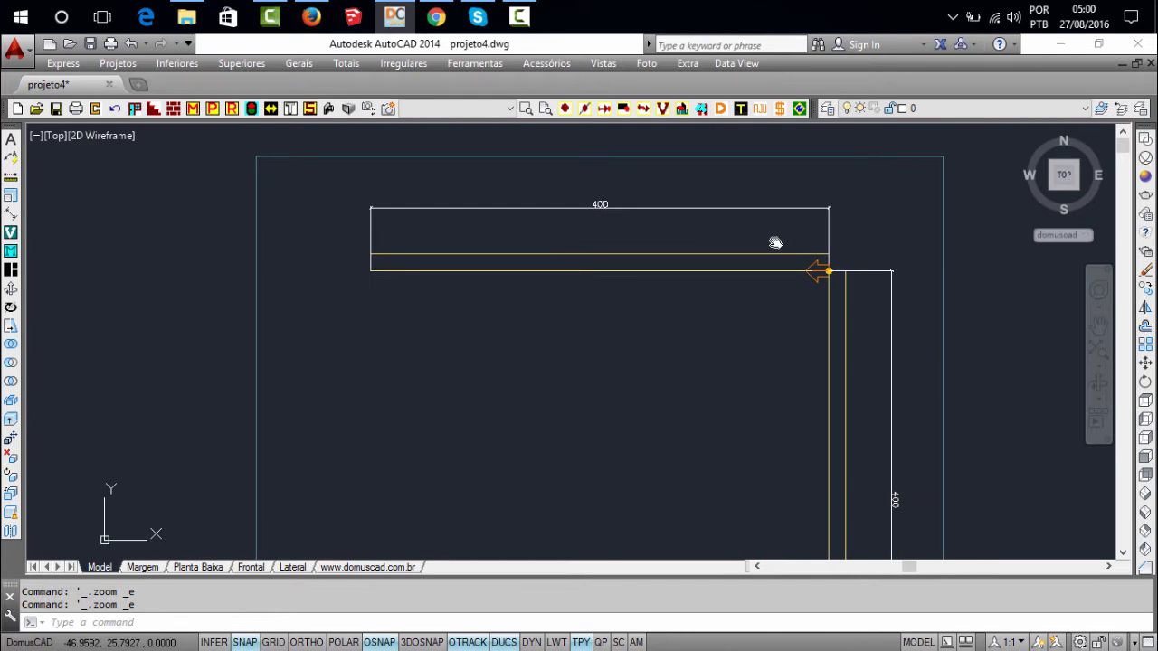
middle_drag(687, 244, 687, 286)
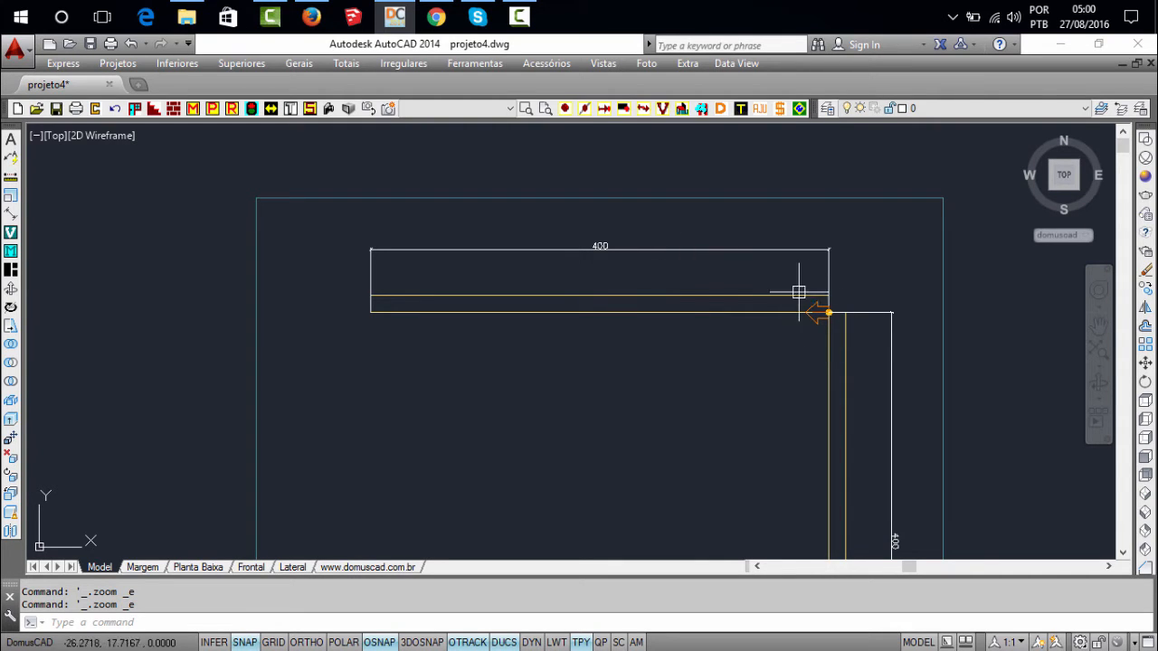
scroll(833, 297, up, 2)
middle_drag(657, 298, 697, 284)
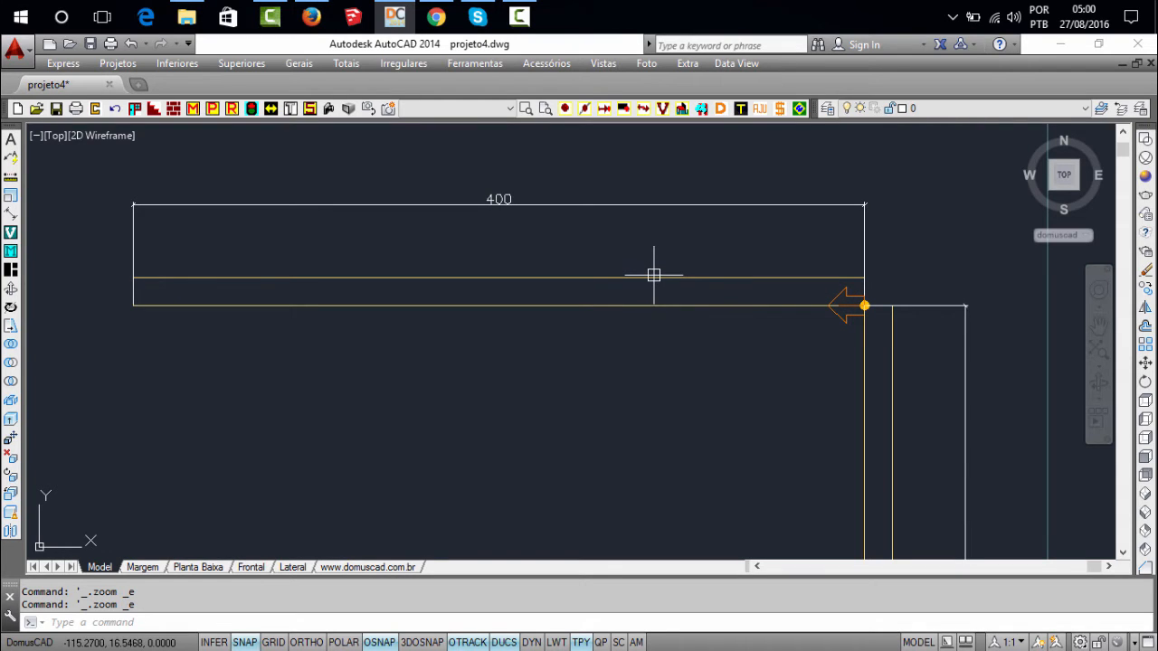
middle_drag(669, 274, 680, 267)
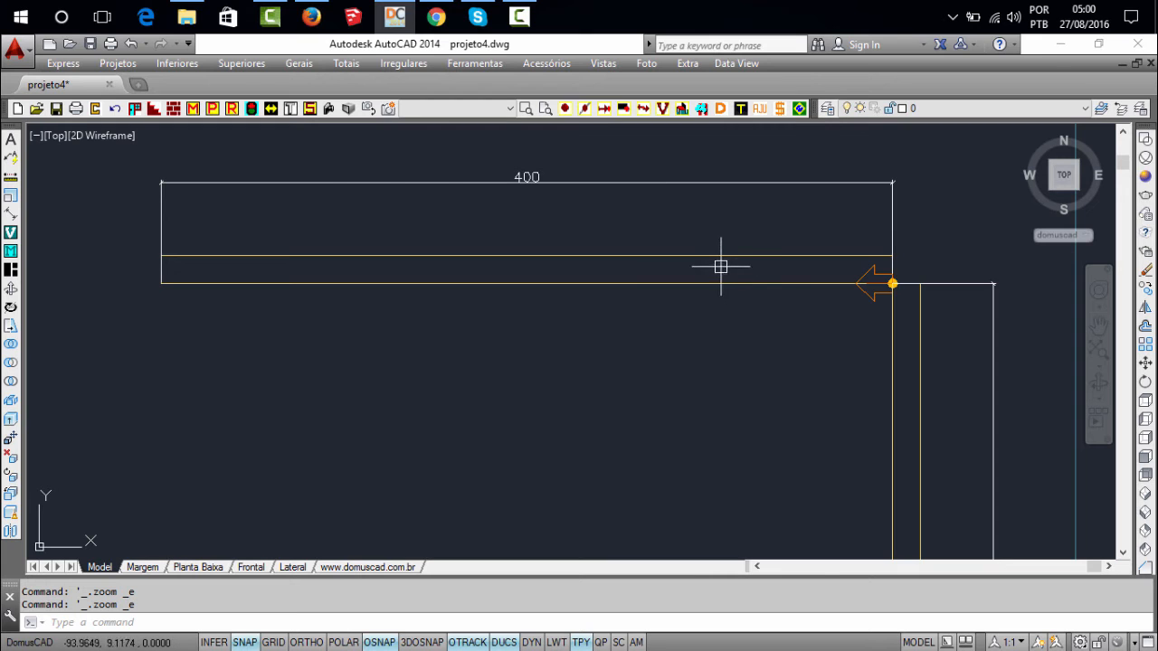
middle_drag(679, 256, 664, 245)
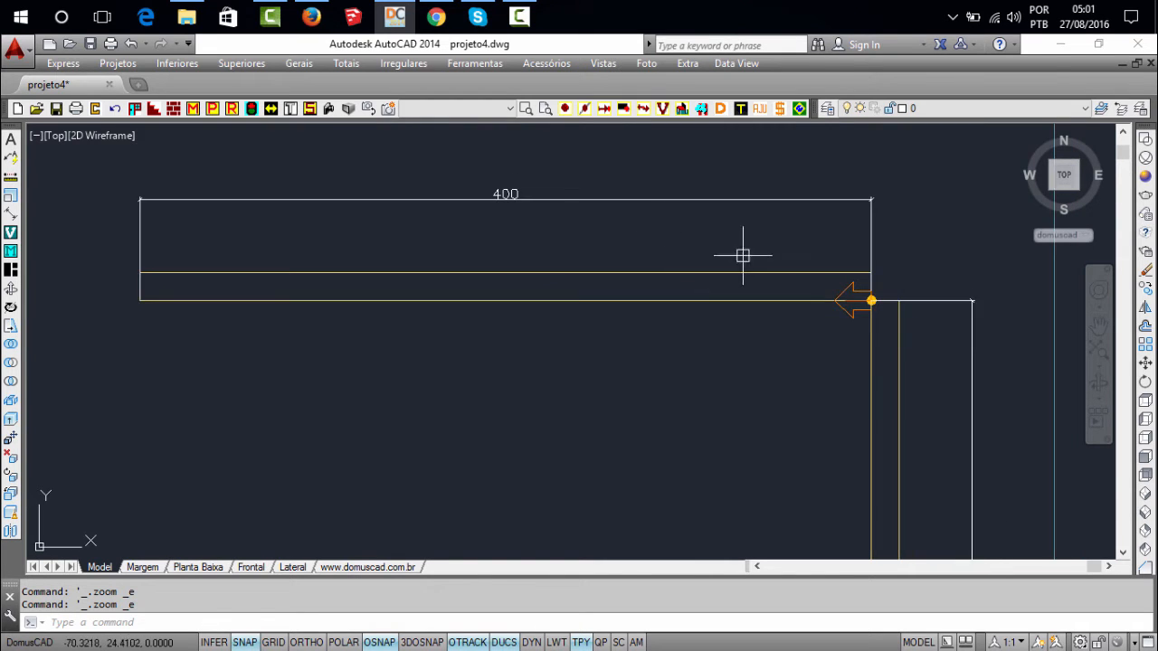
middle_drag(743, 256, 624, 242)
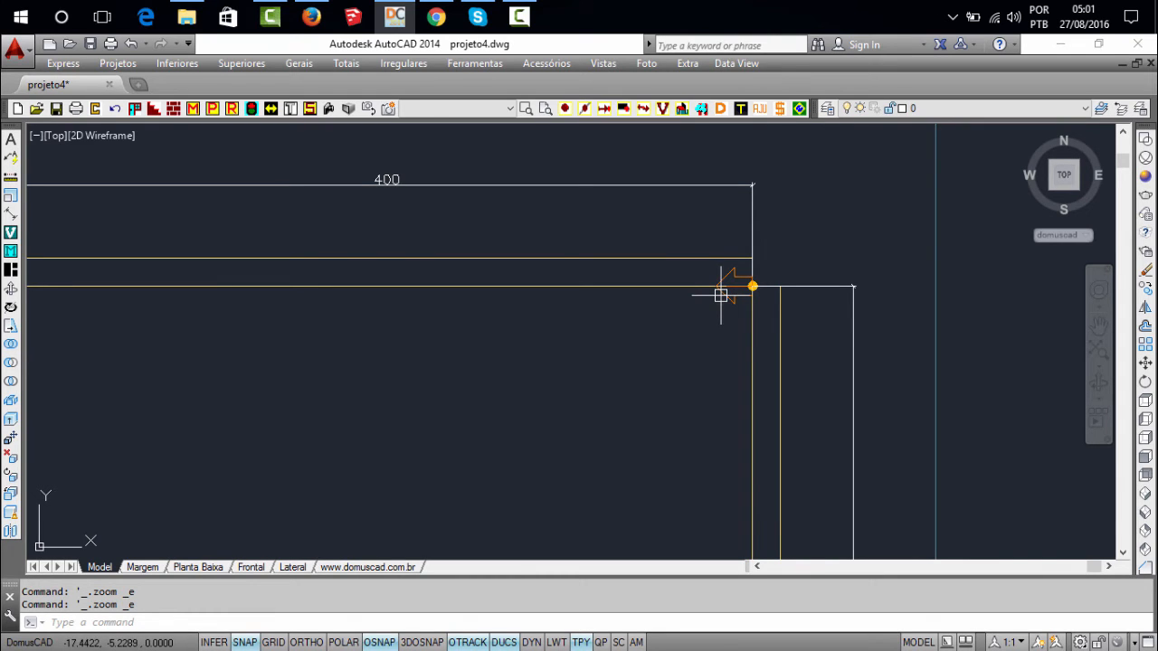
scroll(749, 284, up, 2)
click(649, 208)
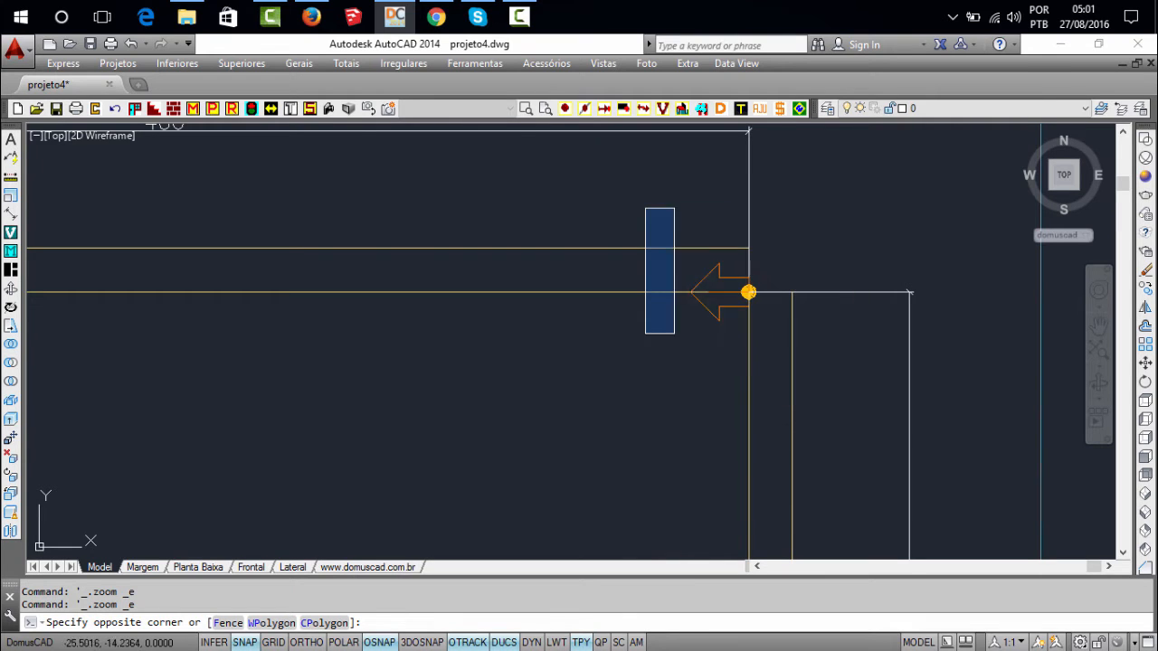
click(611, 321)
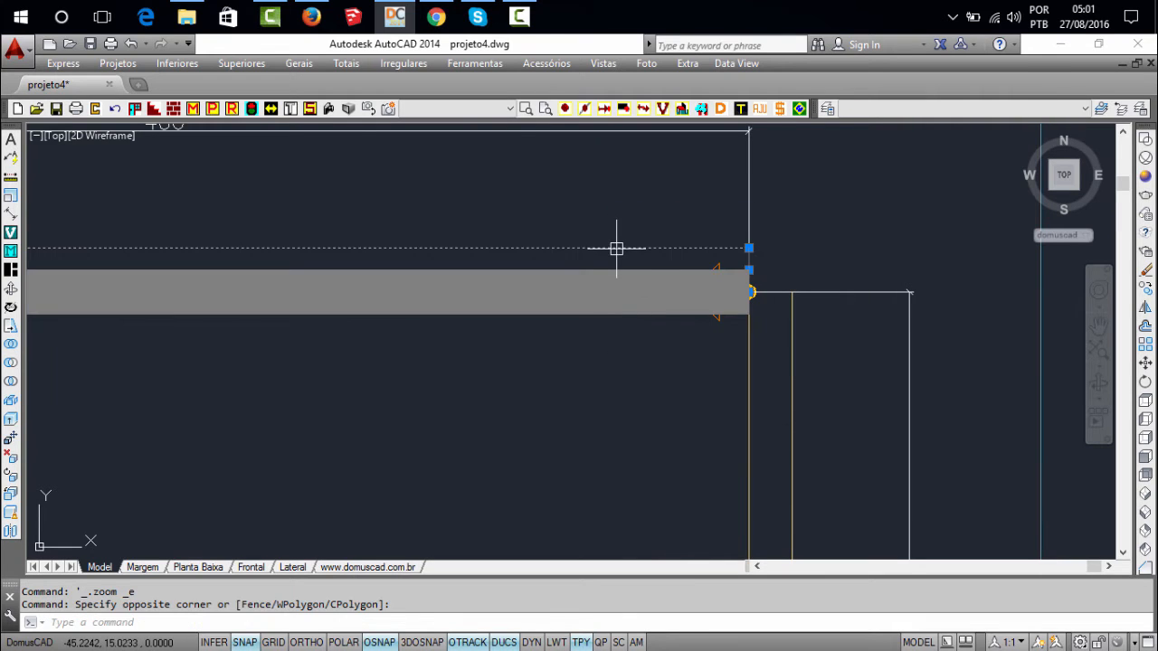
key(Escape)
scroll(687, 267, down, 5)
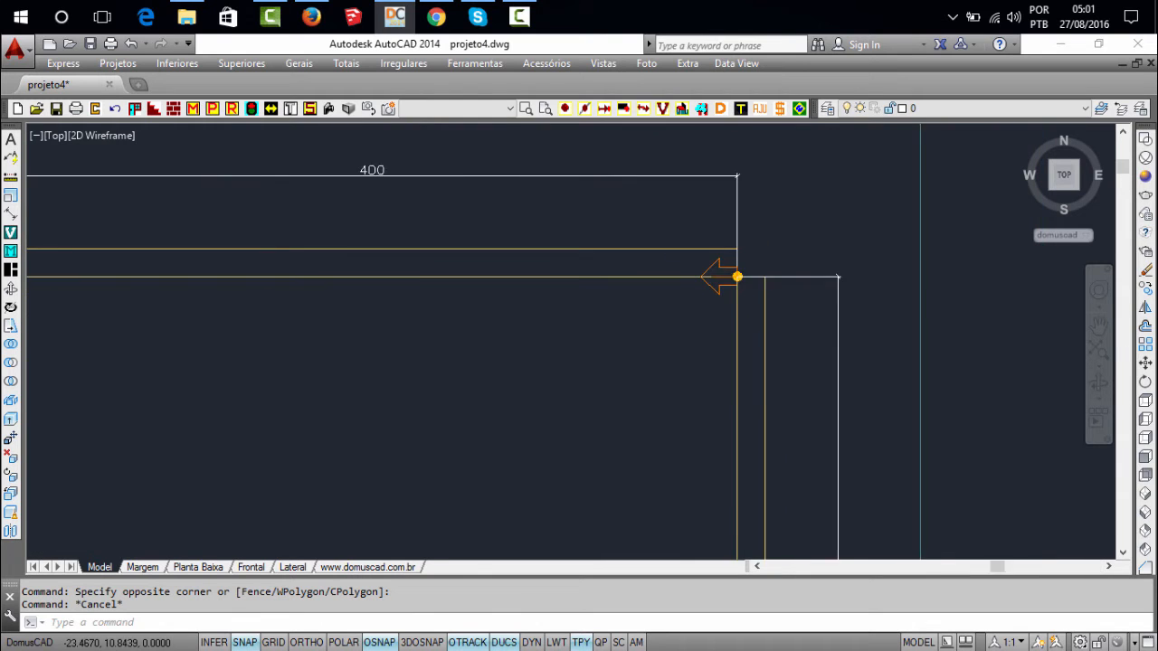
middle_click(694, 244)
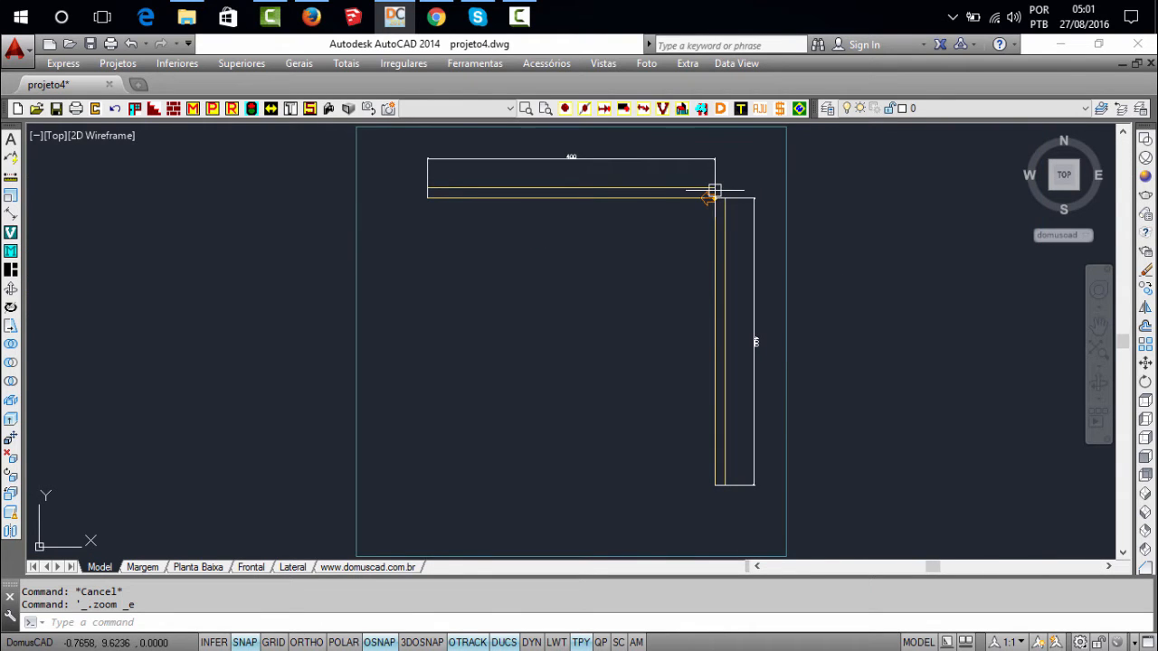
scroll(710, 193, up, 2)
scroll(729, 208, down, 2)
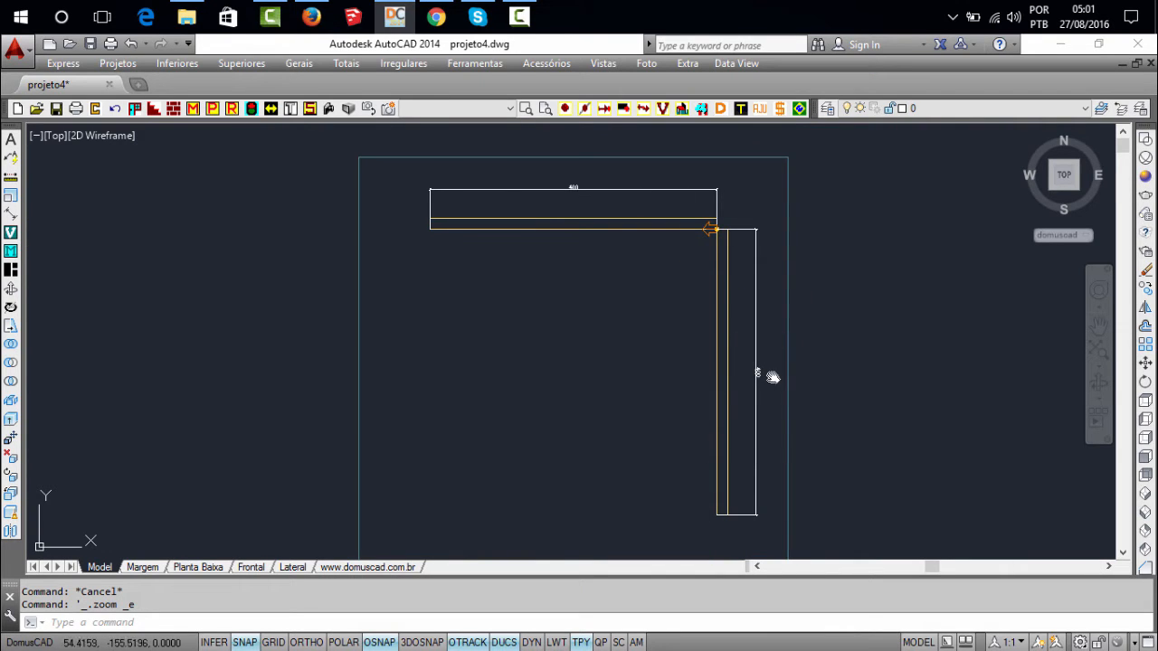
middle_drag(771, 377, 787, 410)
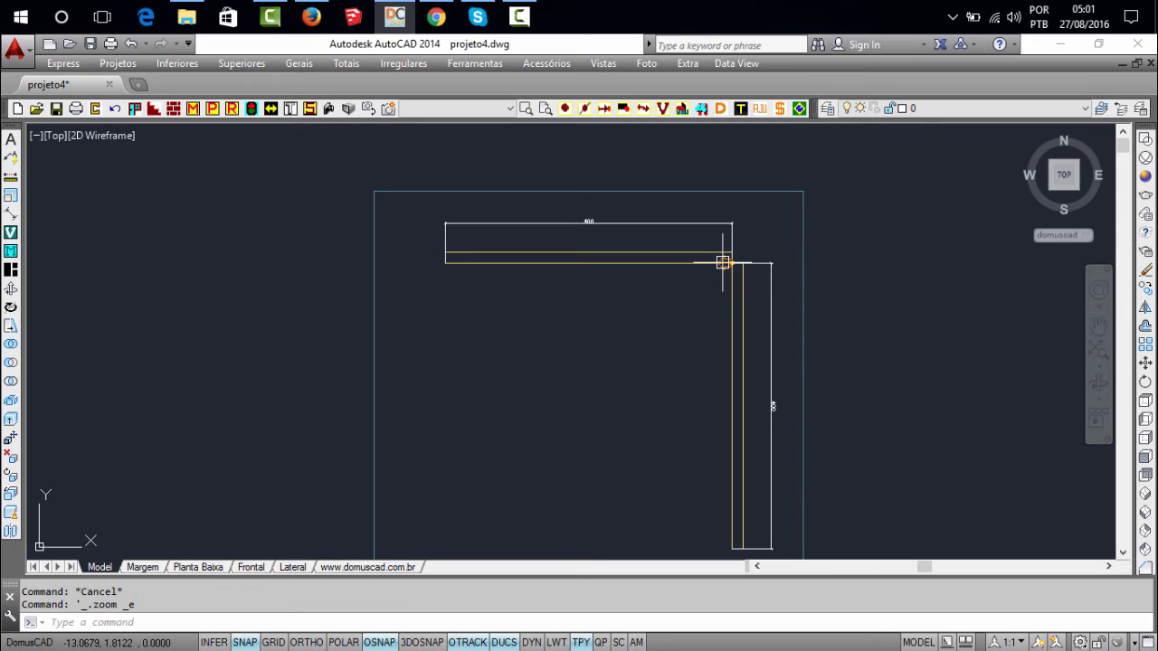
scroll(722, 262, up, 2)
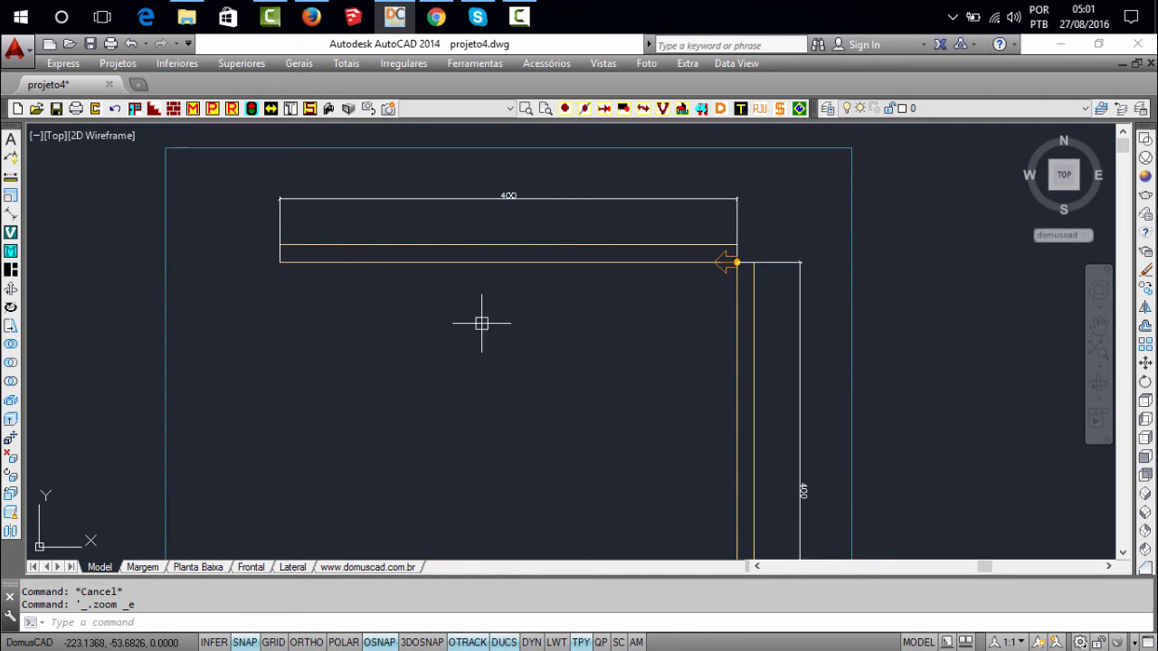
middle_drag(697, 368, 608, 284)
scroll(666, 322, down, 2)
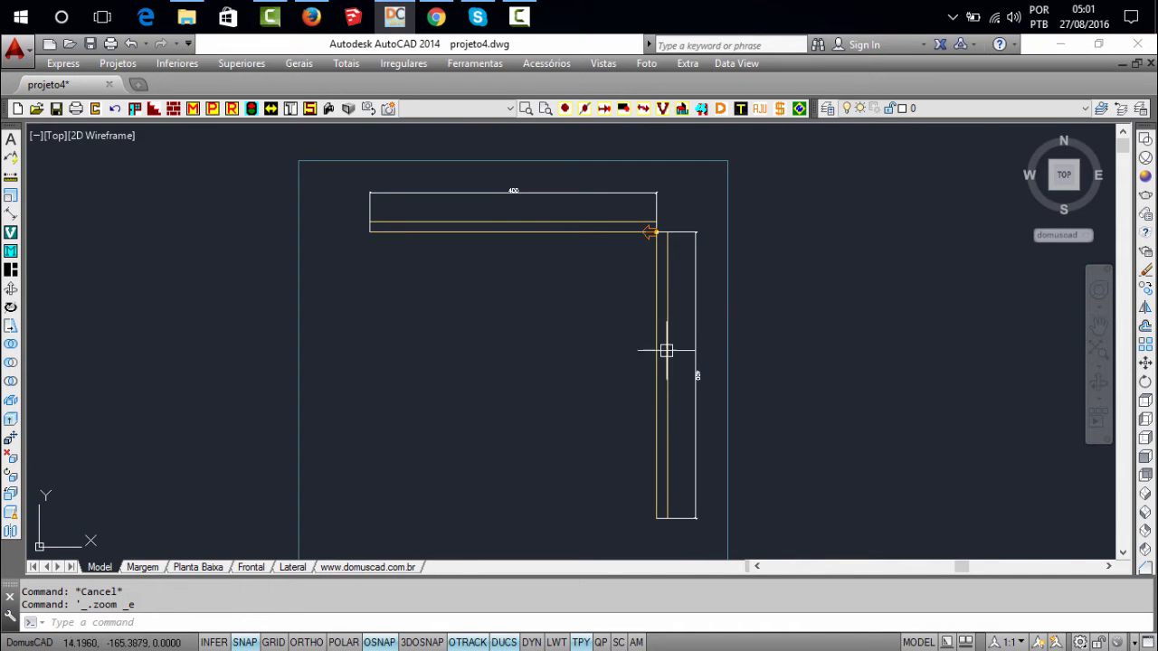
middle_click(611, 232)
middle_click(611, 231)
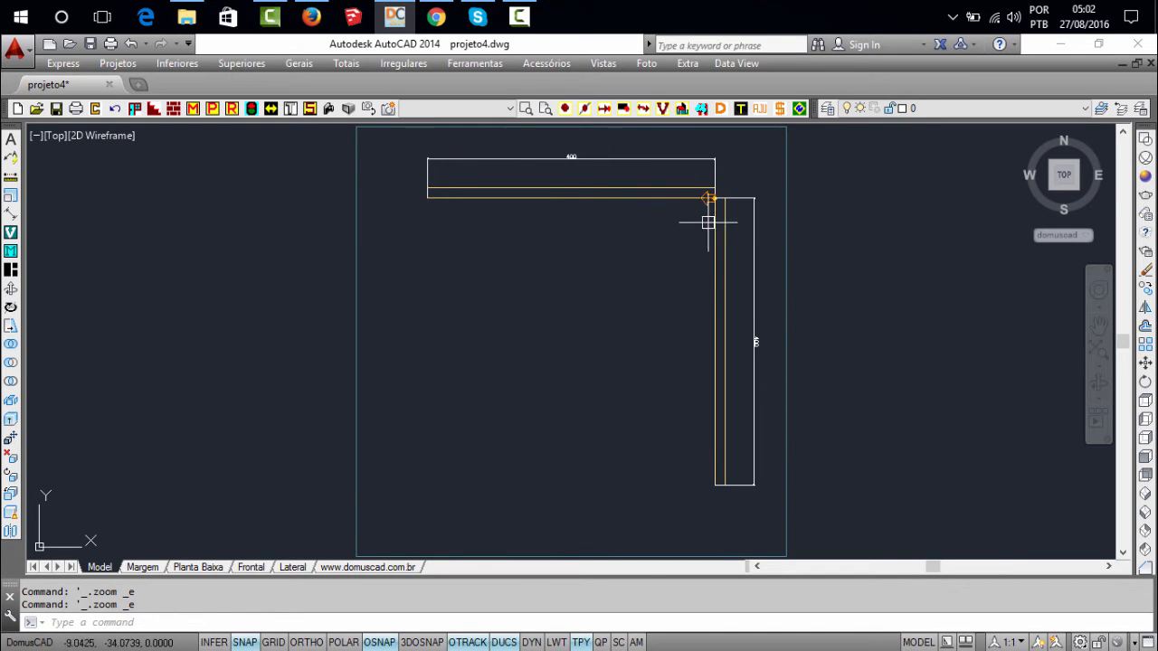
scroll(715, 199, up, 2)
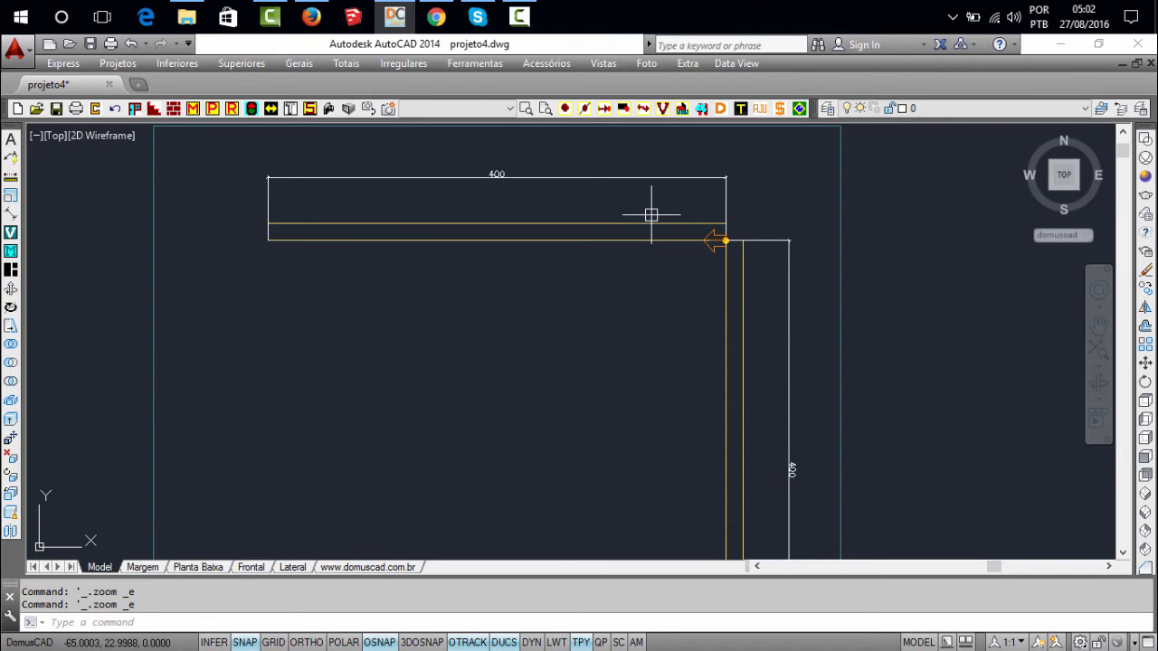
middle_drag(651, 214, 669, 207)
middle_drag(605, 240, 657, 217)
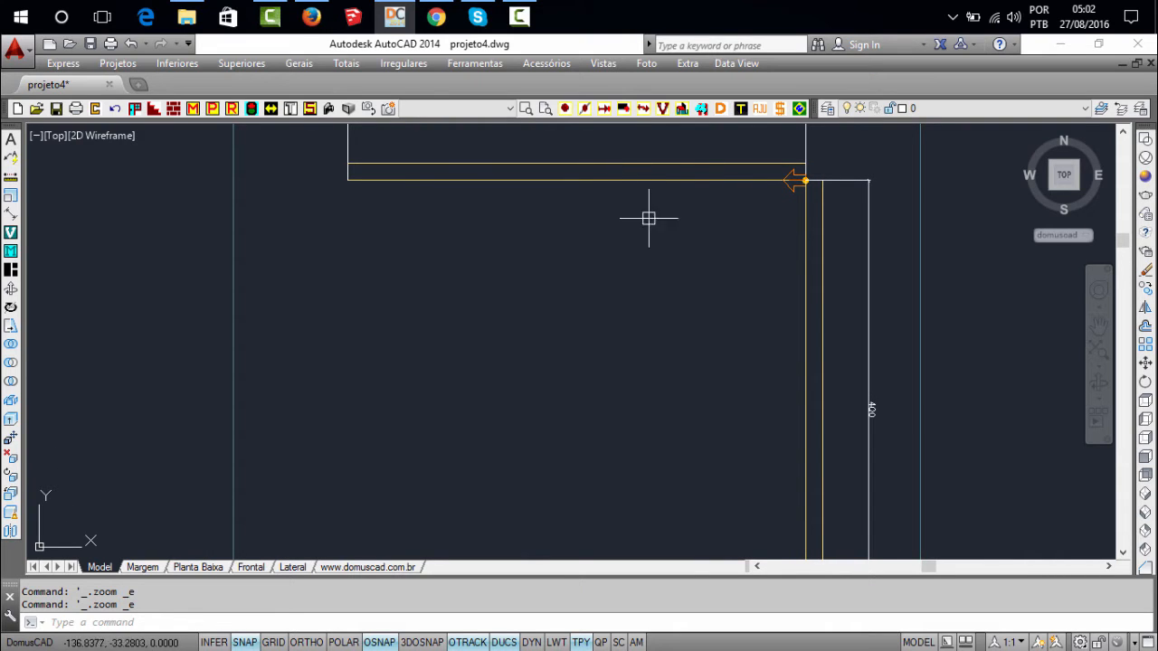
Review the insertion point options and distances A and B in the Ponto de inserção dialog, and exit without changing anything
click(566, 107)
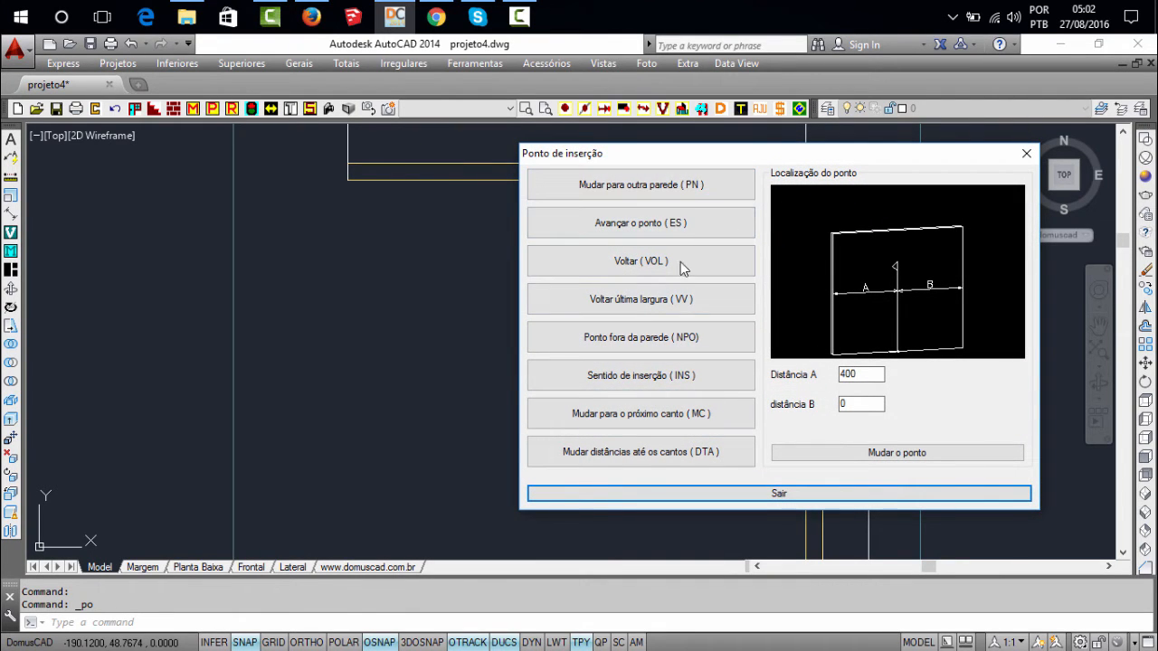
click(792, 493)
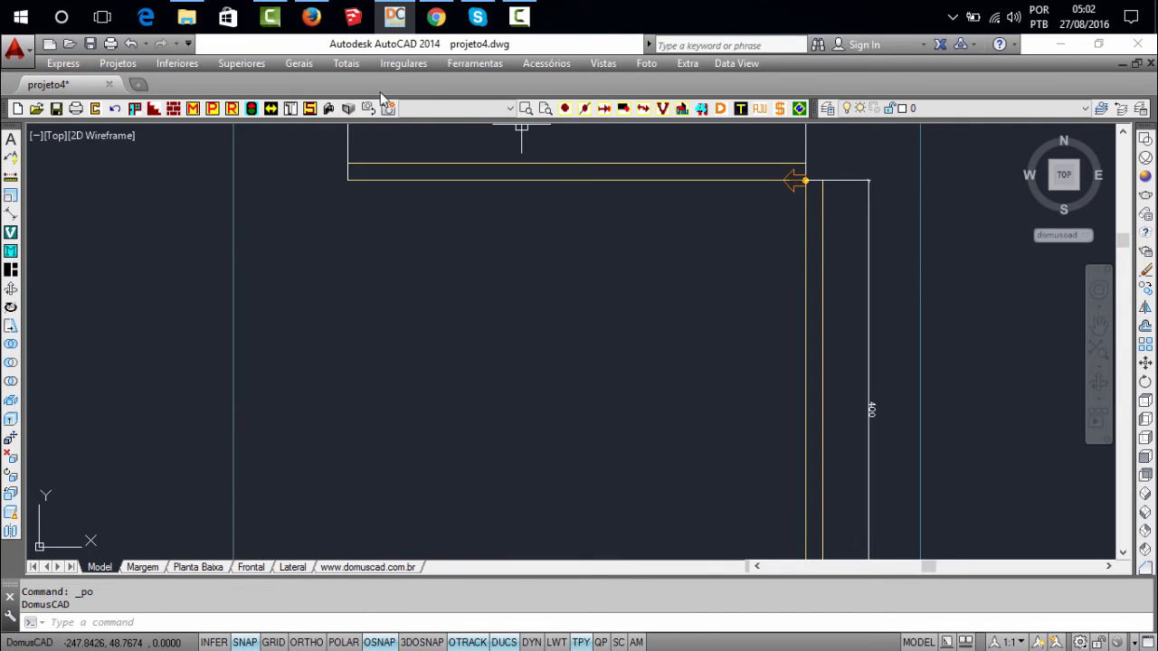
click(479, 65)
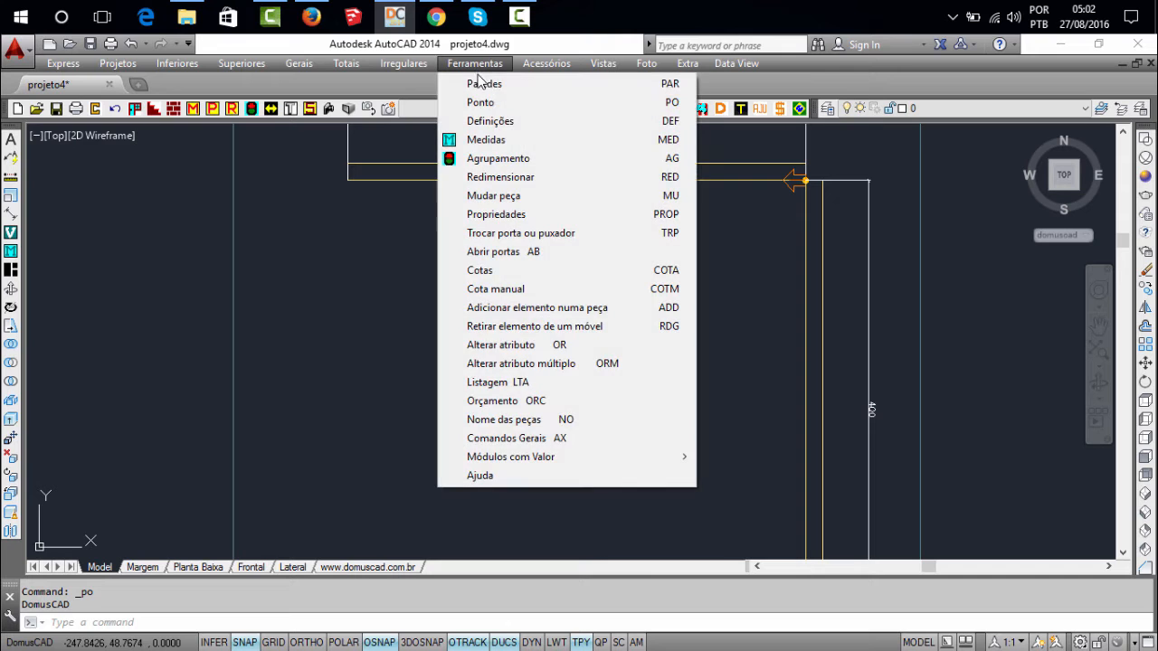
click(658, 103)
drag(657, 176, 680, 154)
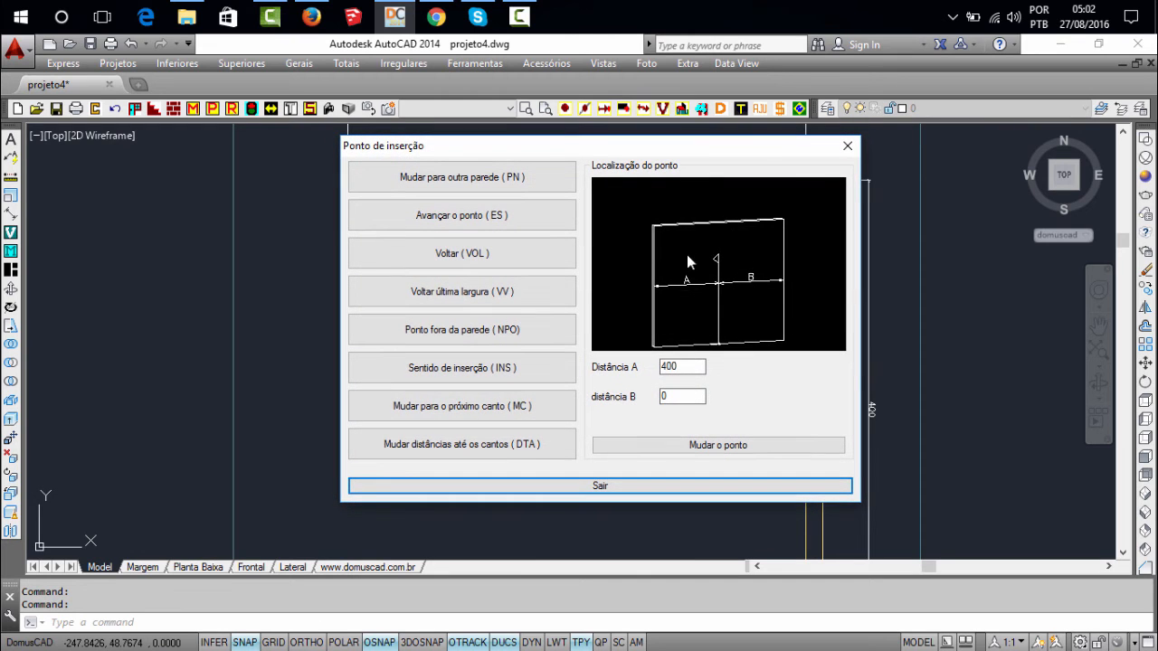
click(624, 487)
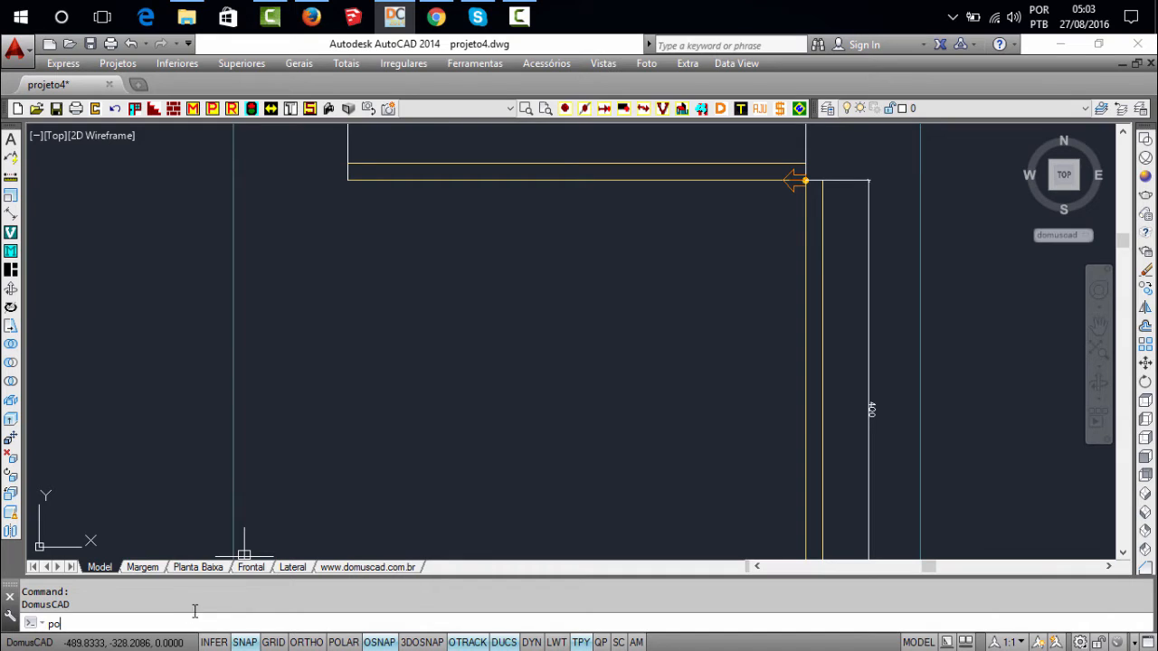
Move the insertion point to the vertical wall using Mudar para outra parede (PN), and accept the location message
key(Return)
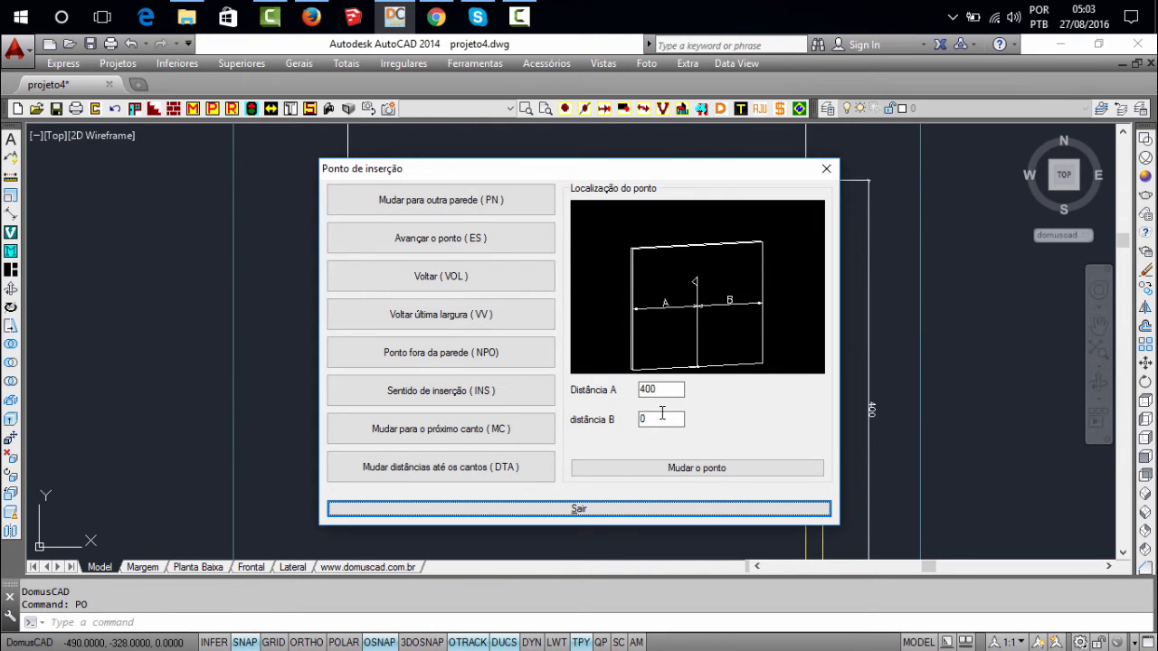
drag(648, 173, 390, 155)
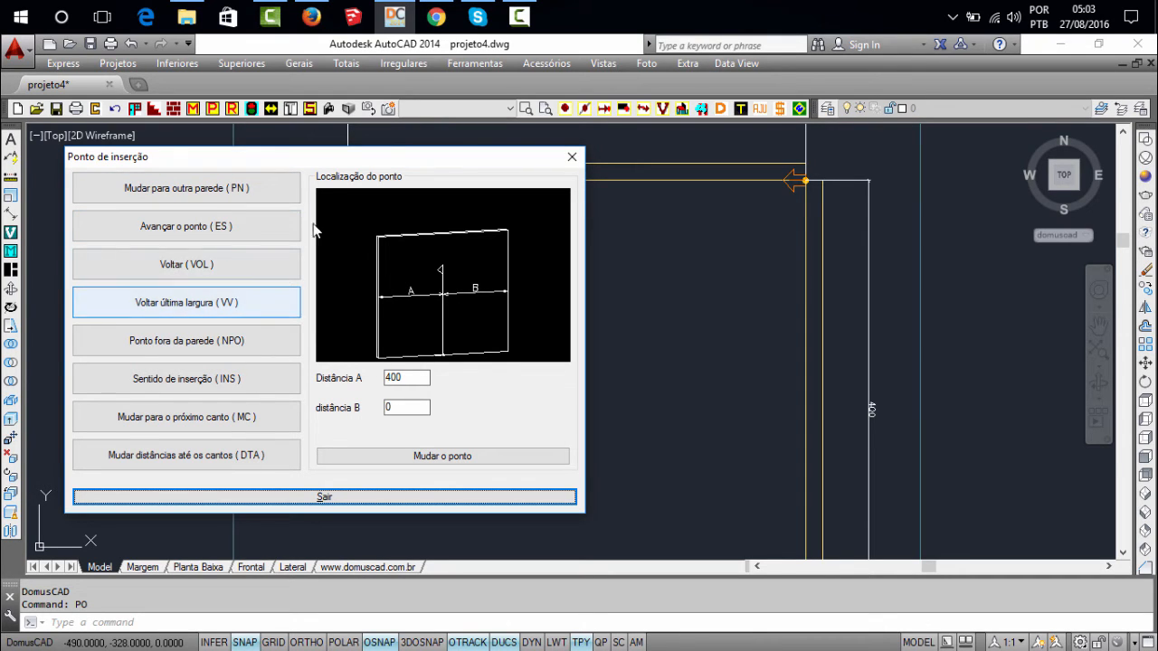
drag(389, 161, 441, 187)
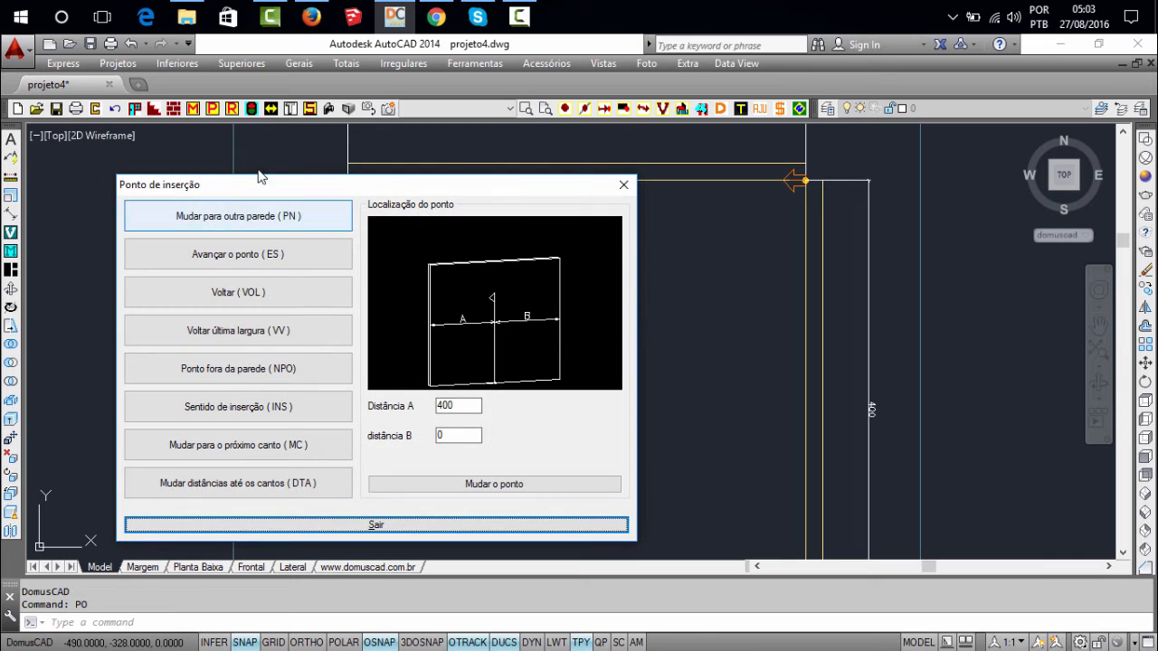
drag(333, 183, 295, 167)
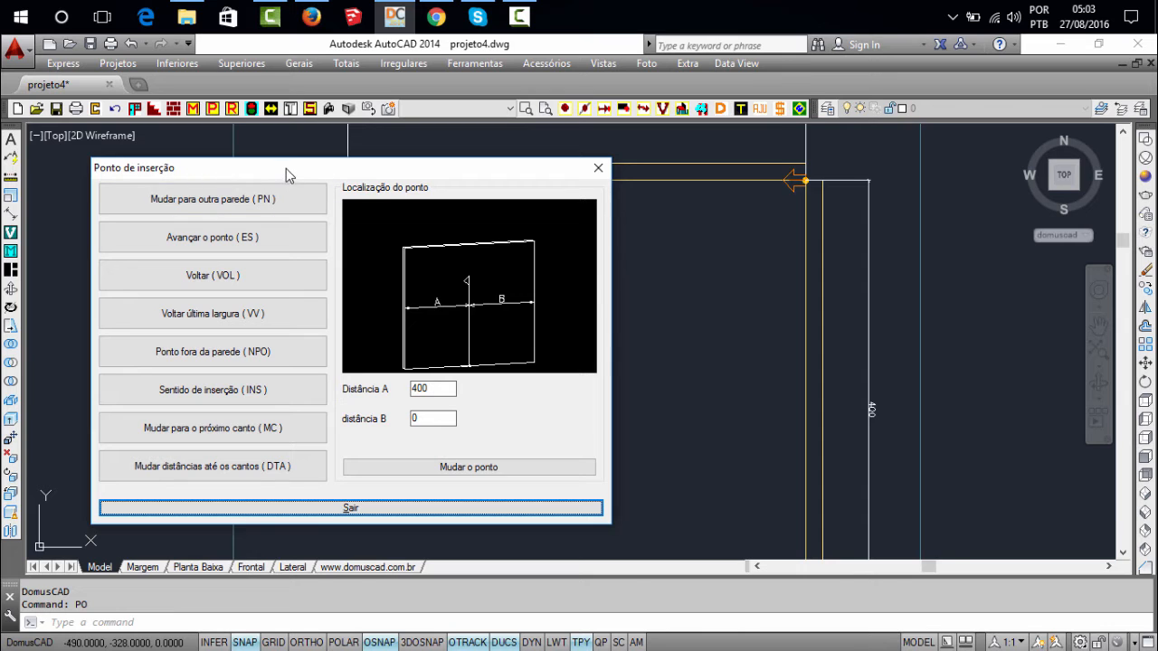
drag(286, 168, 291, 187)
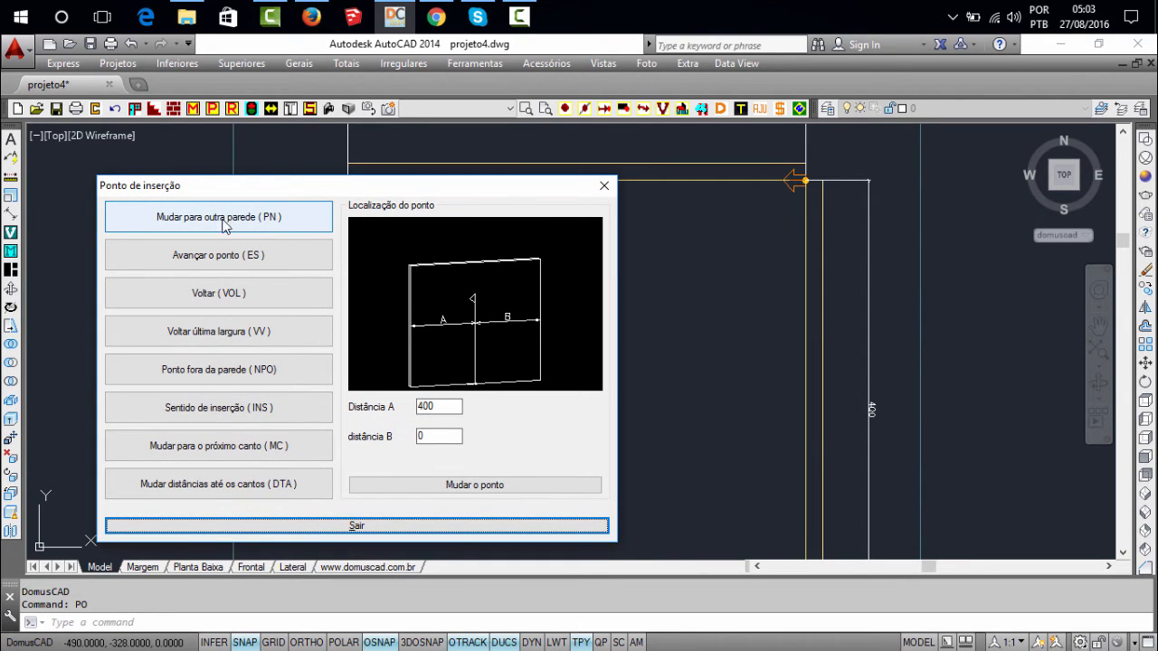
click(275, 223)
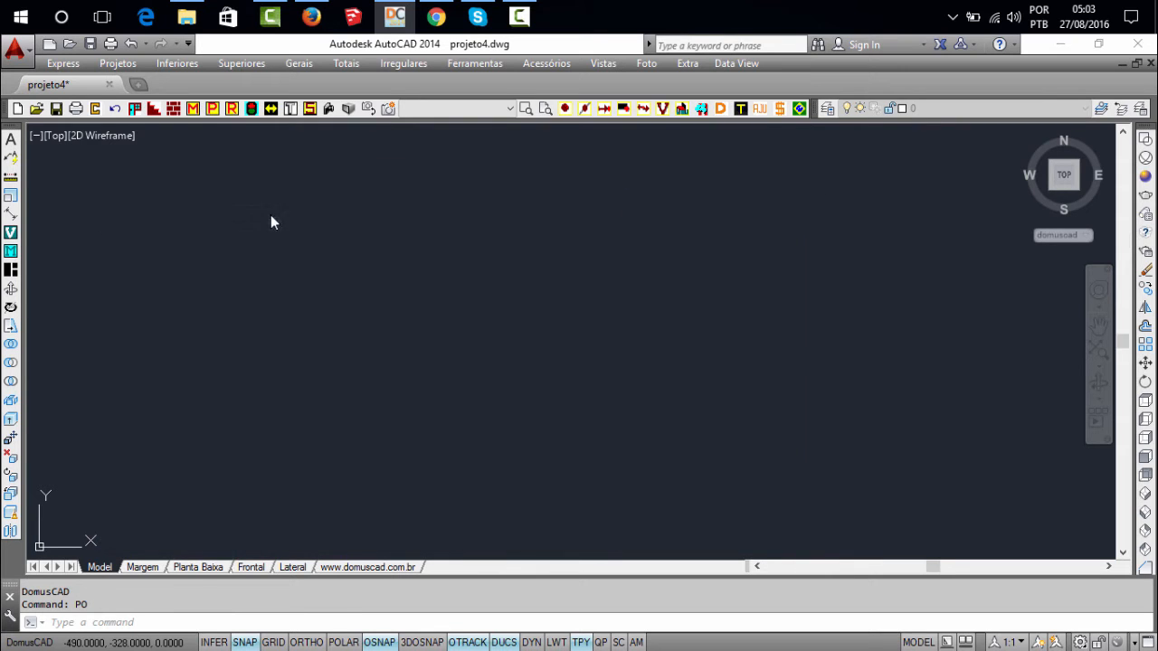
middle_drag(385, 201, 429, 257)
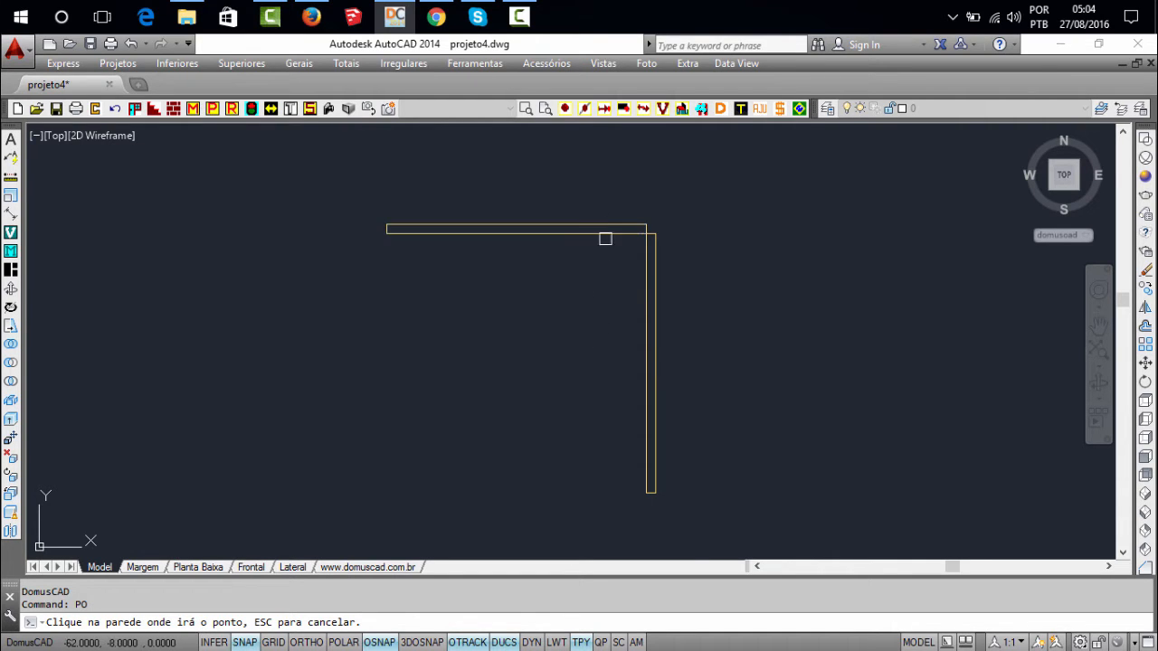
click(654, 349)
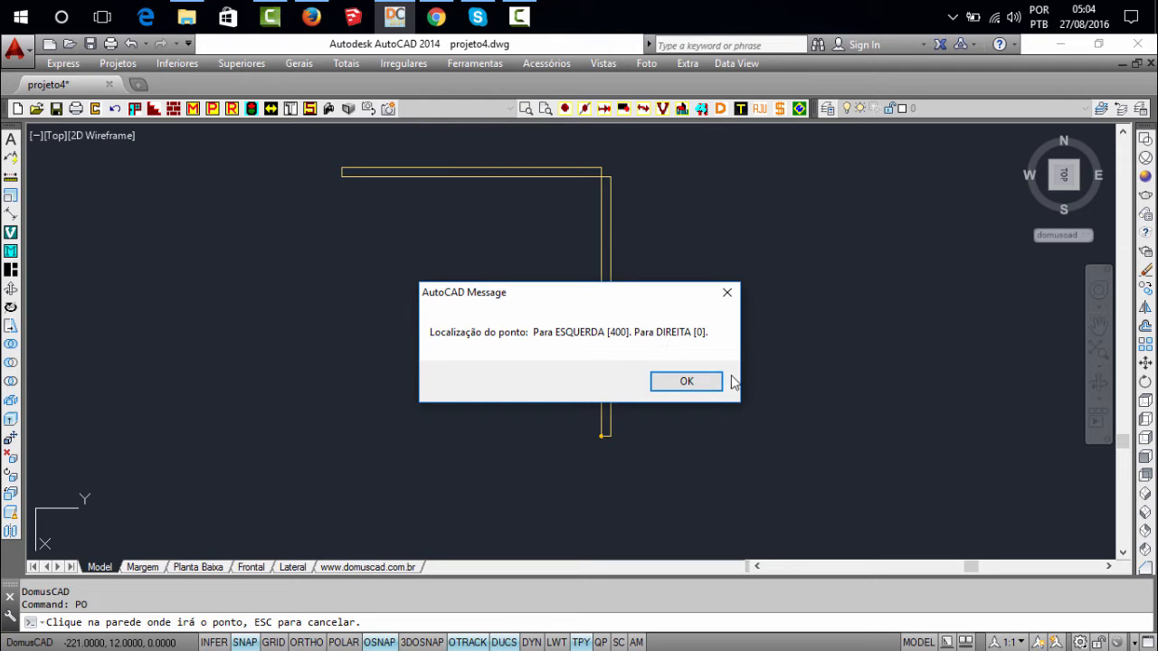
drag(628, 300, 710, 303)
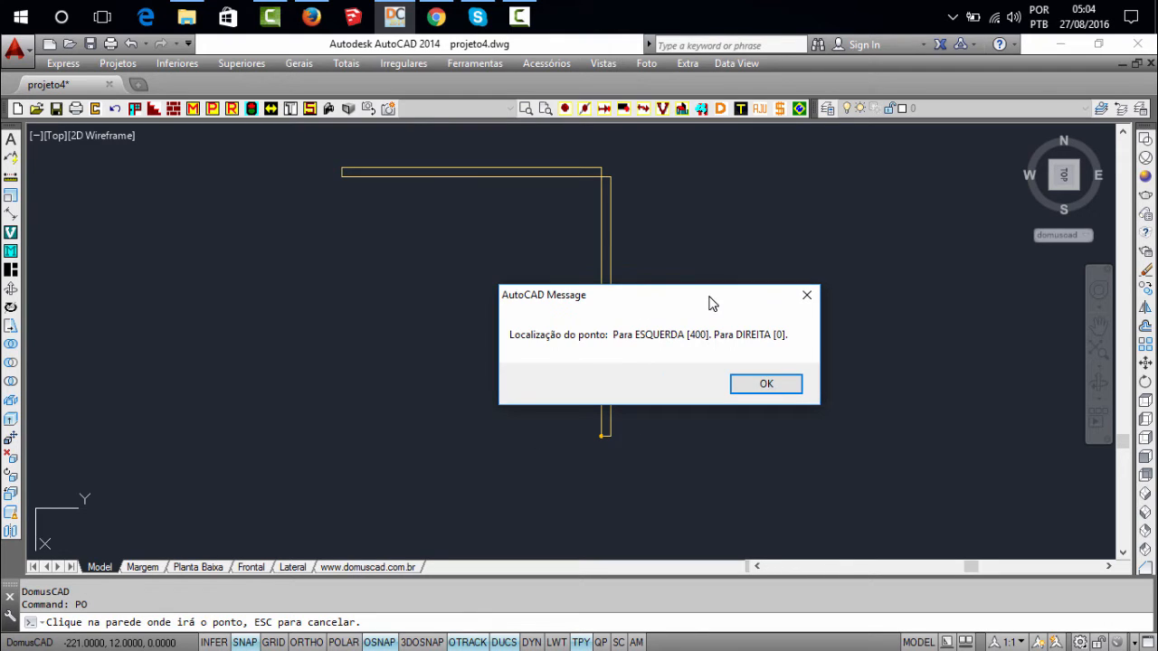
click(764, 385)
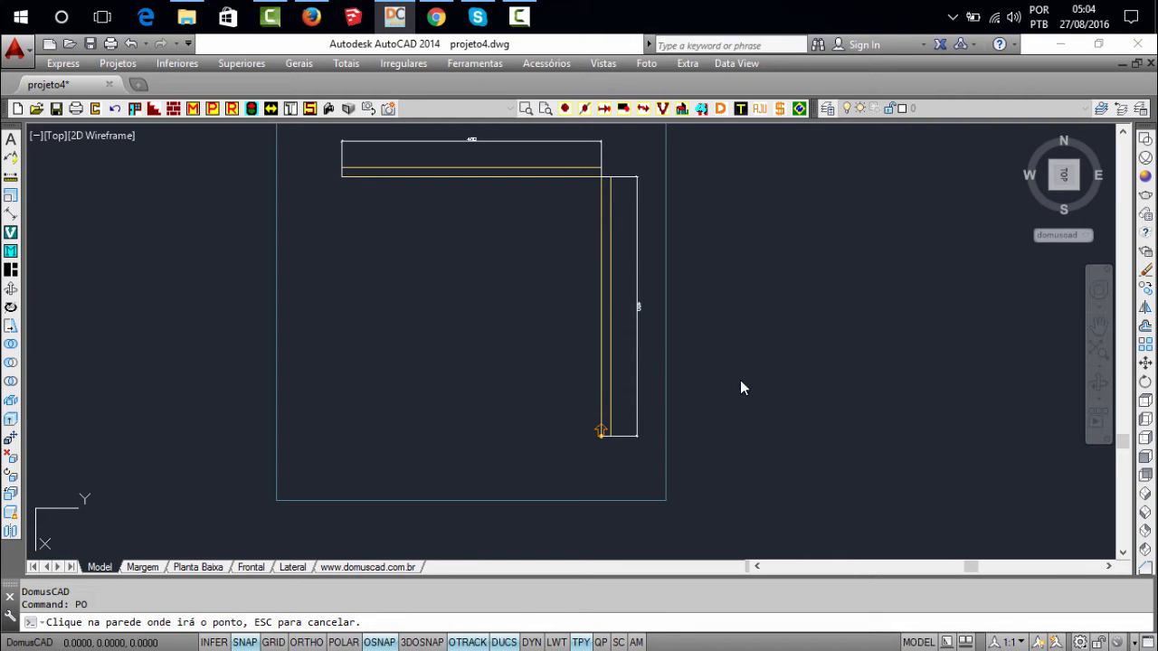
Move the insertion point to the horizontal 400 wall with Mudar para outra parede (PN), accept the location message, and realign the plan with PB
middle_click(591, 296)
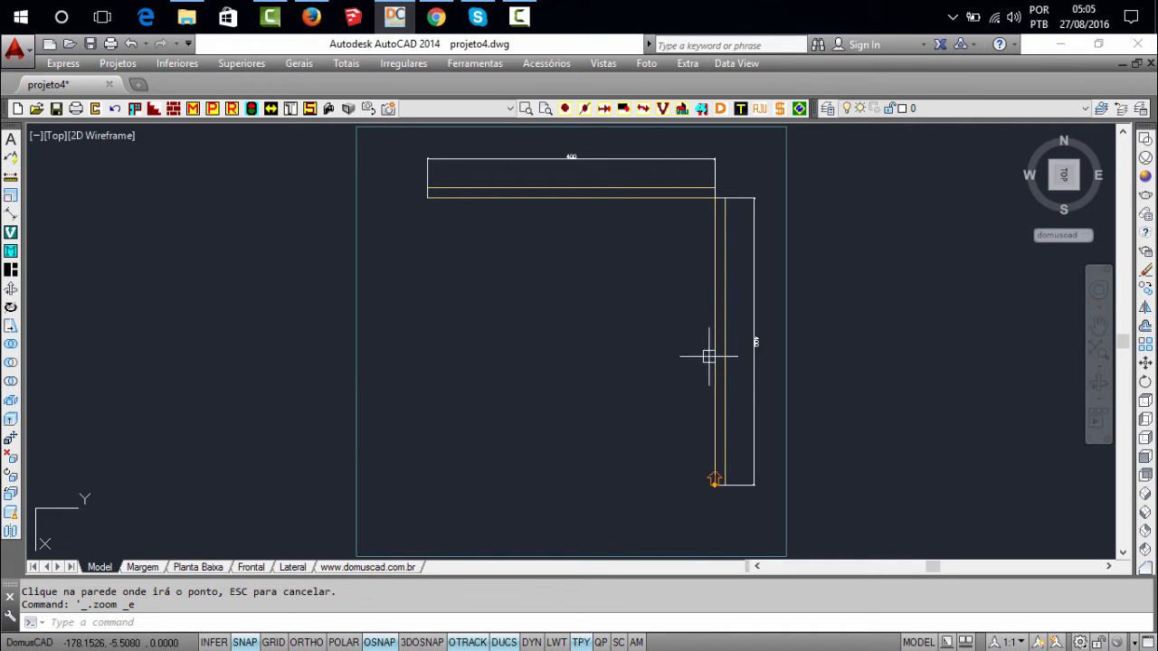
click(566, 109)
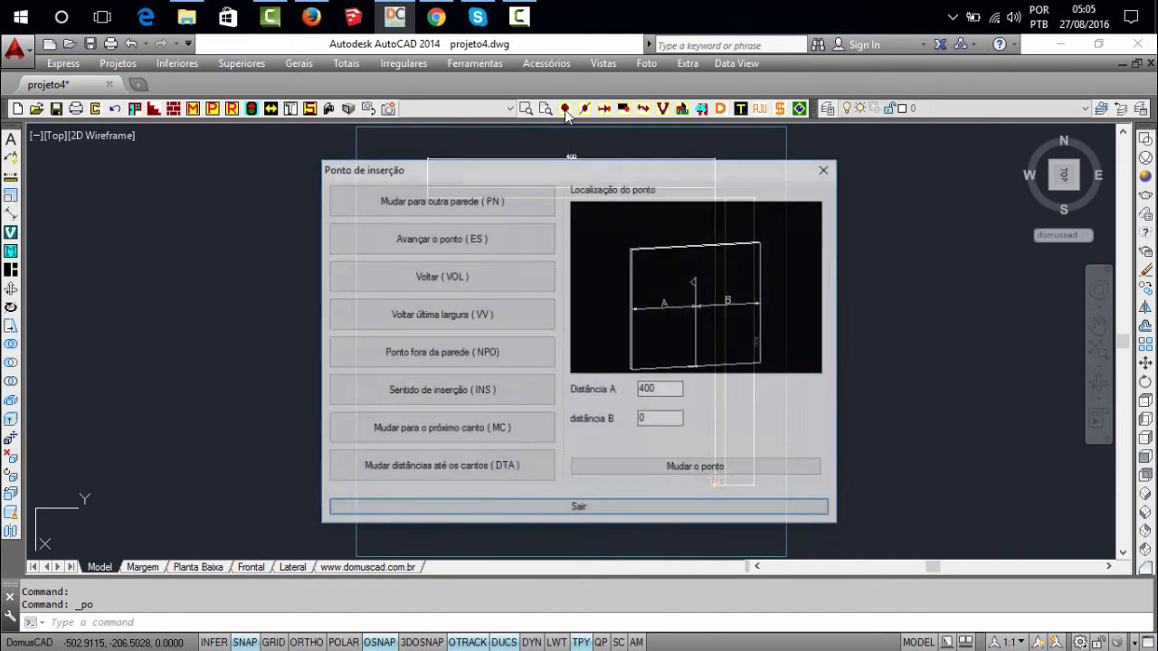
click(430, 199)
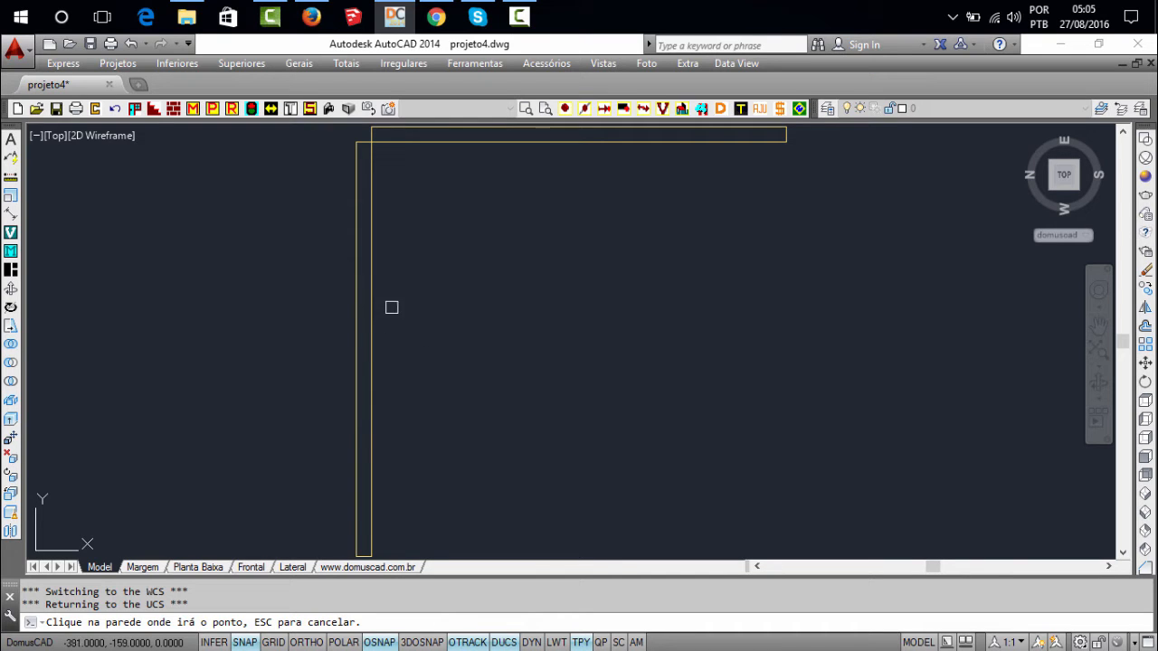
click(369, 336)
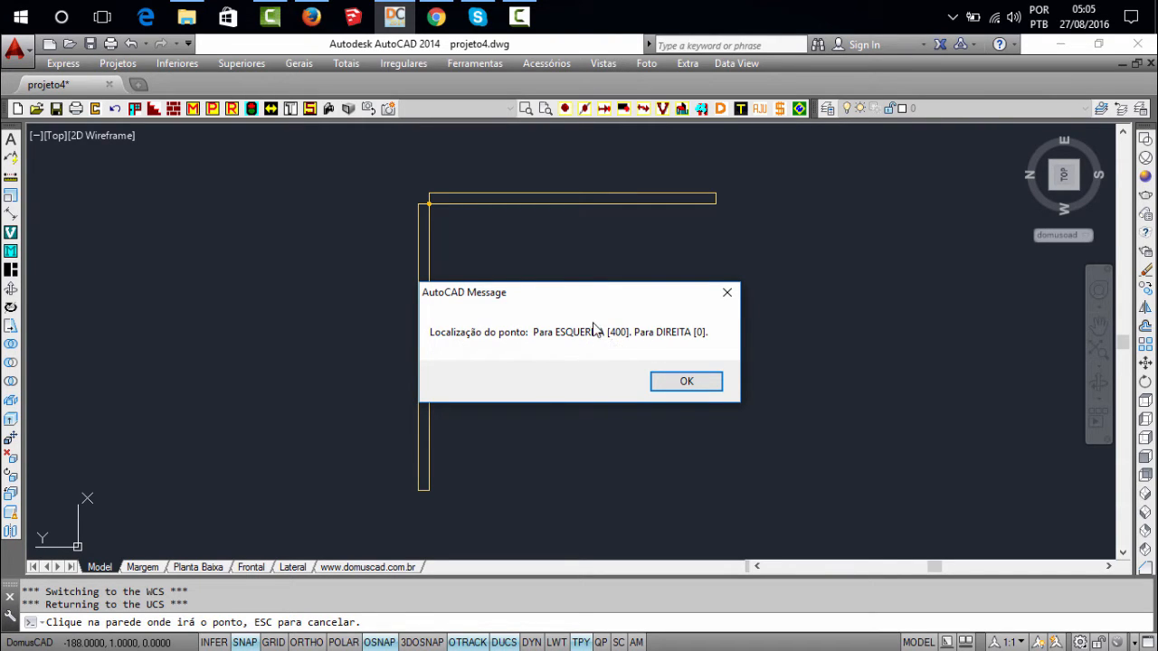
click(701, 380)
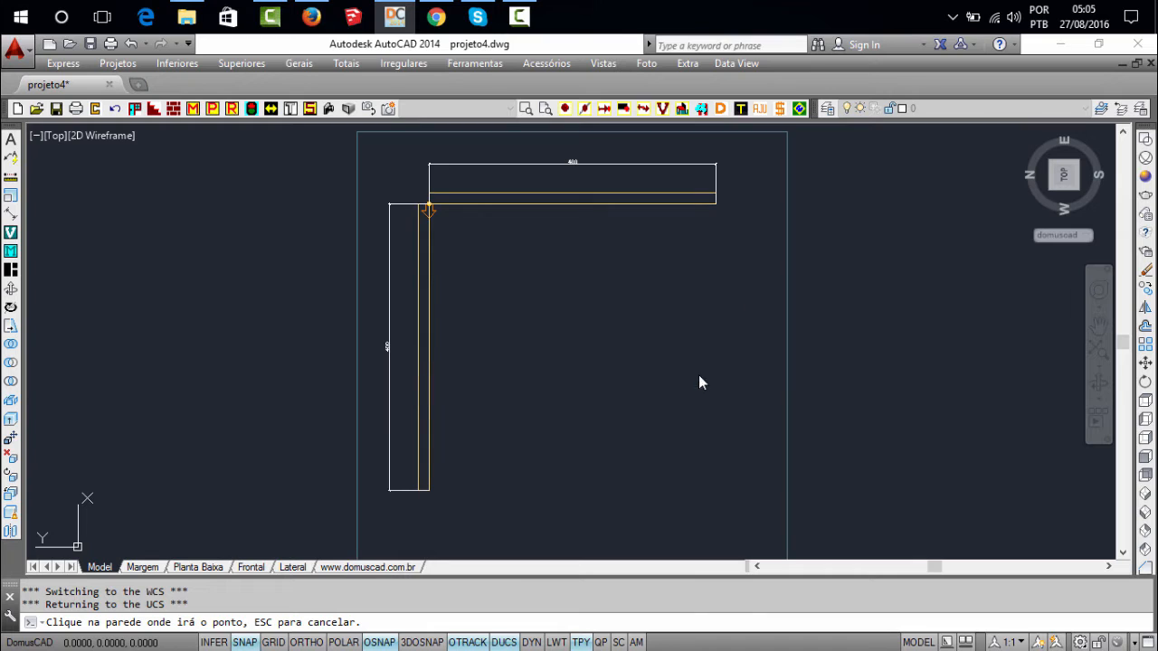
middle_click(551, 307)
middle_click(551, 308)
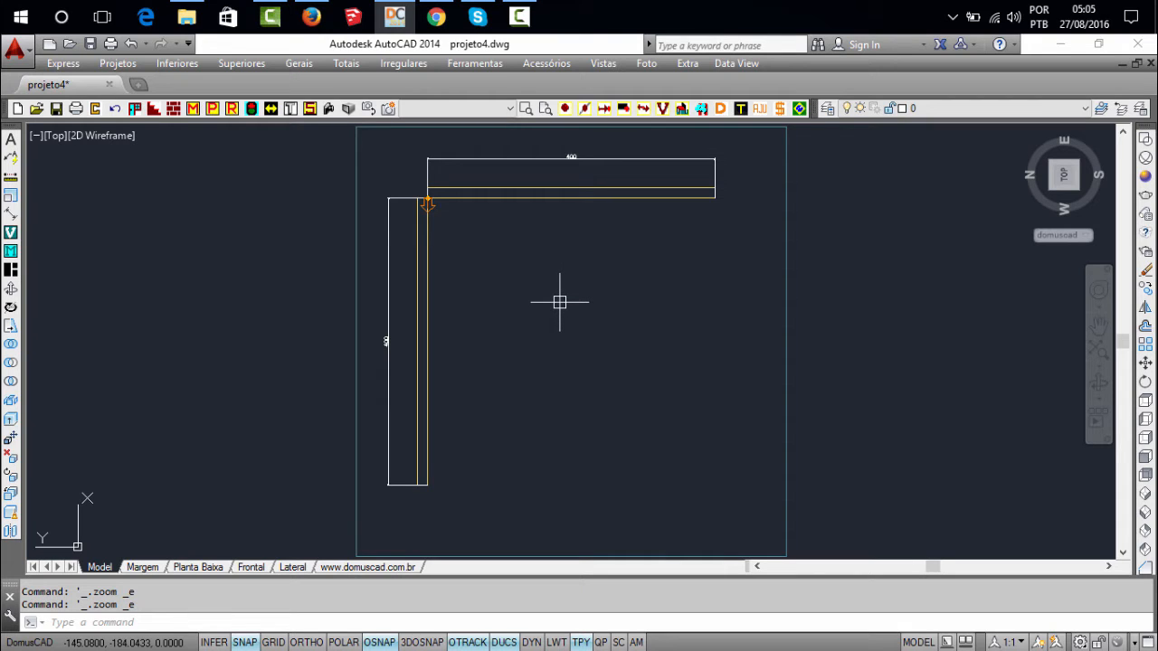
text(PB)
key(Return)
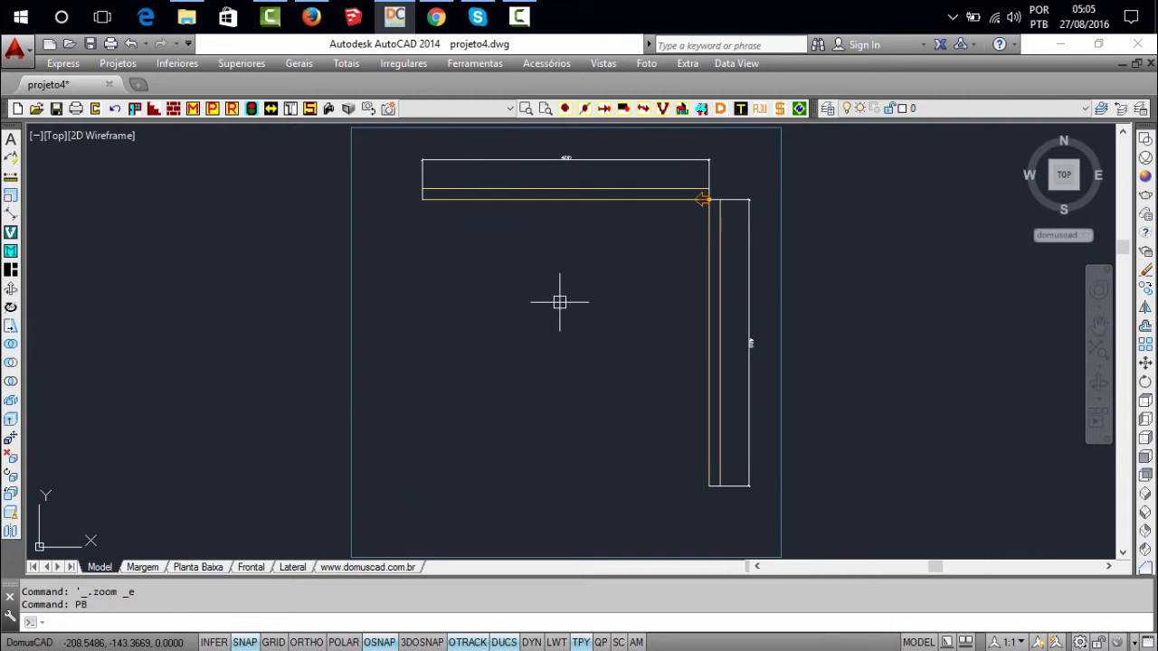
Compare distances A and B in the Ponto de inserção dialog with the marker at the wall corner, and close the dialog without changes
click(566, 108)
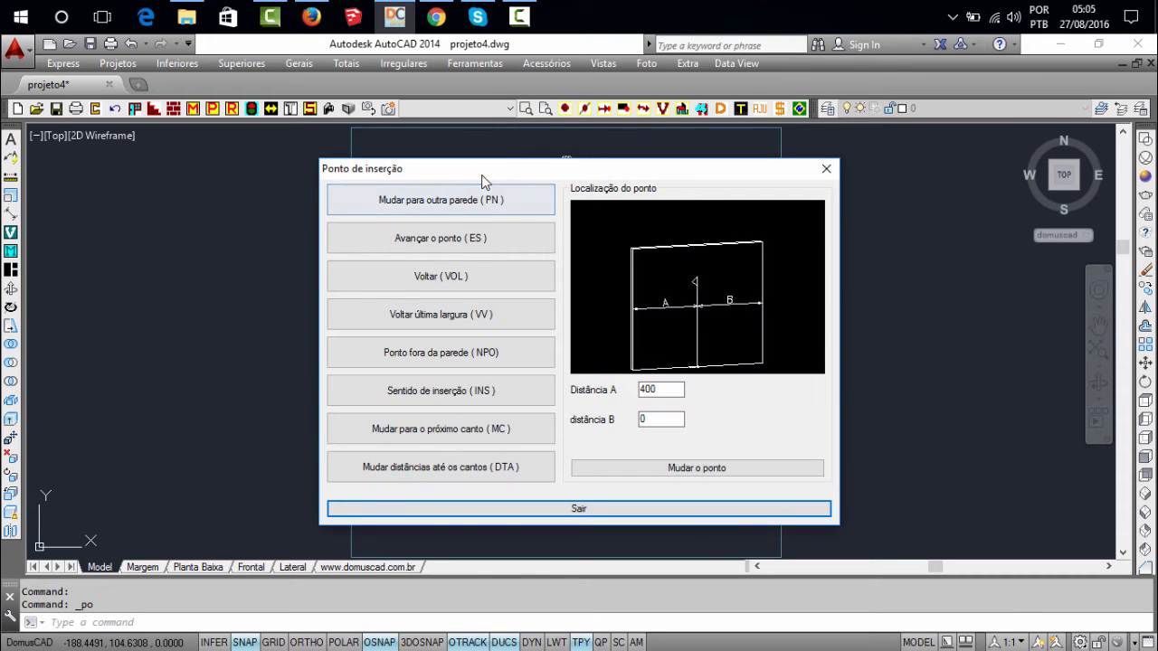
mouse_move(530, 190)
mouse_down()
mouse_move(512, 259)
mouse_move(362, 260)
mouse_move(377, 285)
mouse_up()
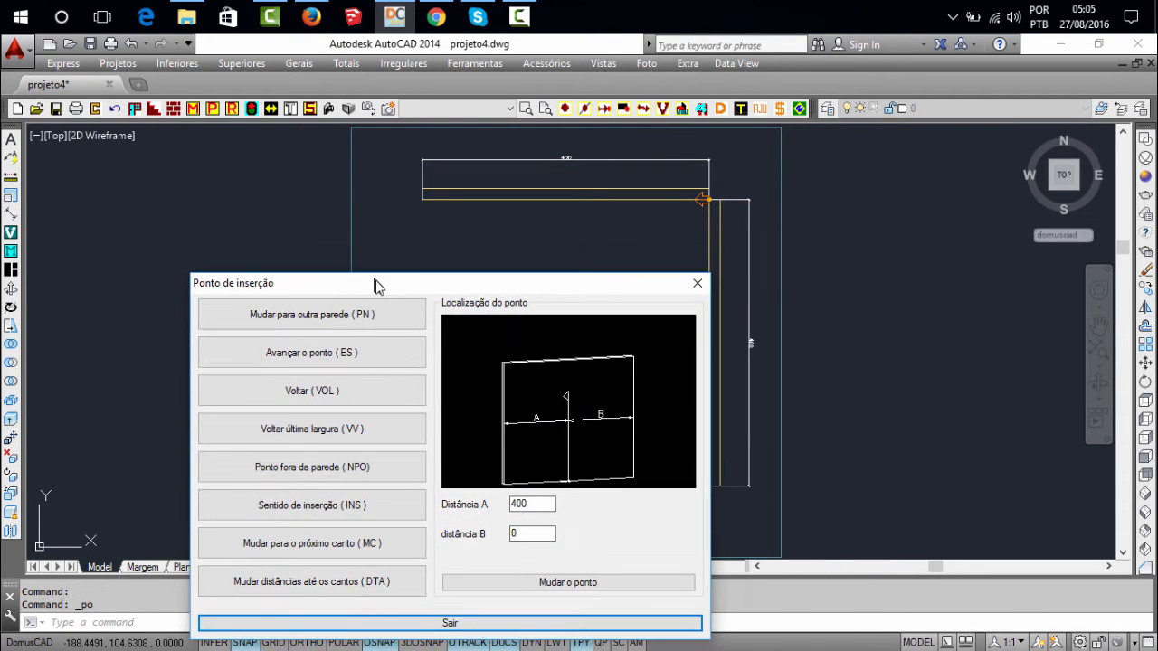
click(697, 284)
scroll(703, 186, up, 4)
middle_drag(701, 222, 794, 305)
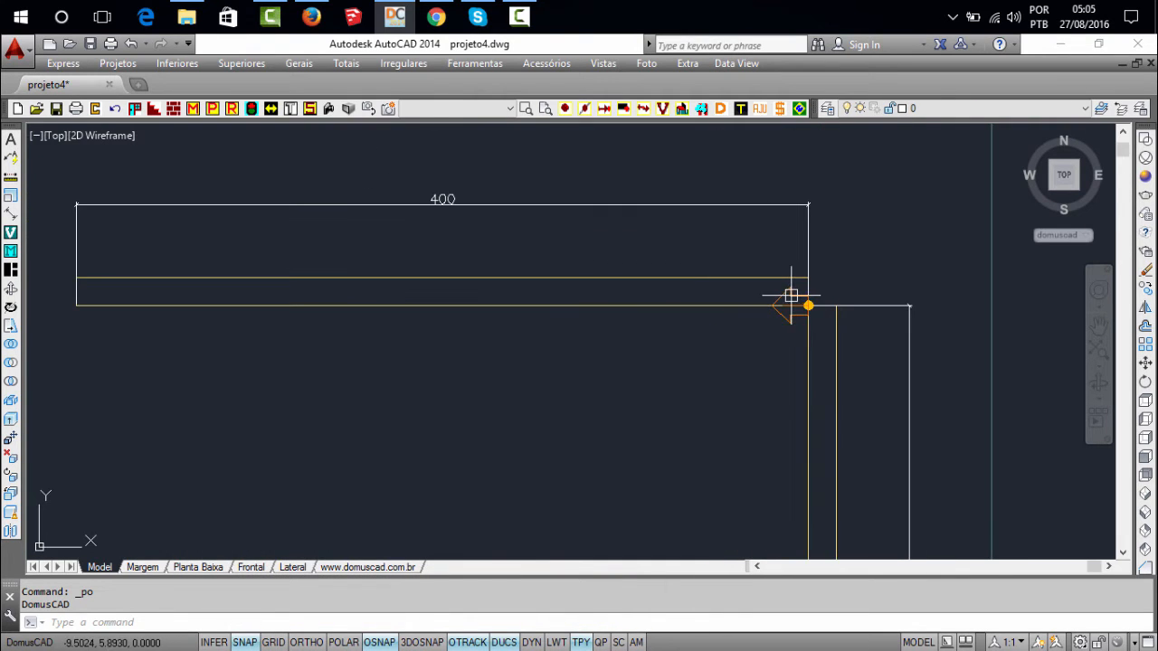
middle_drag(643, 341, 661, 298)
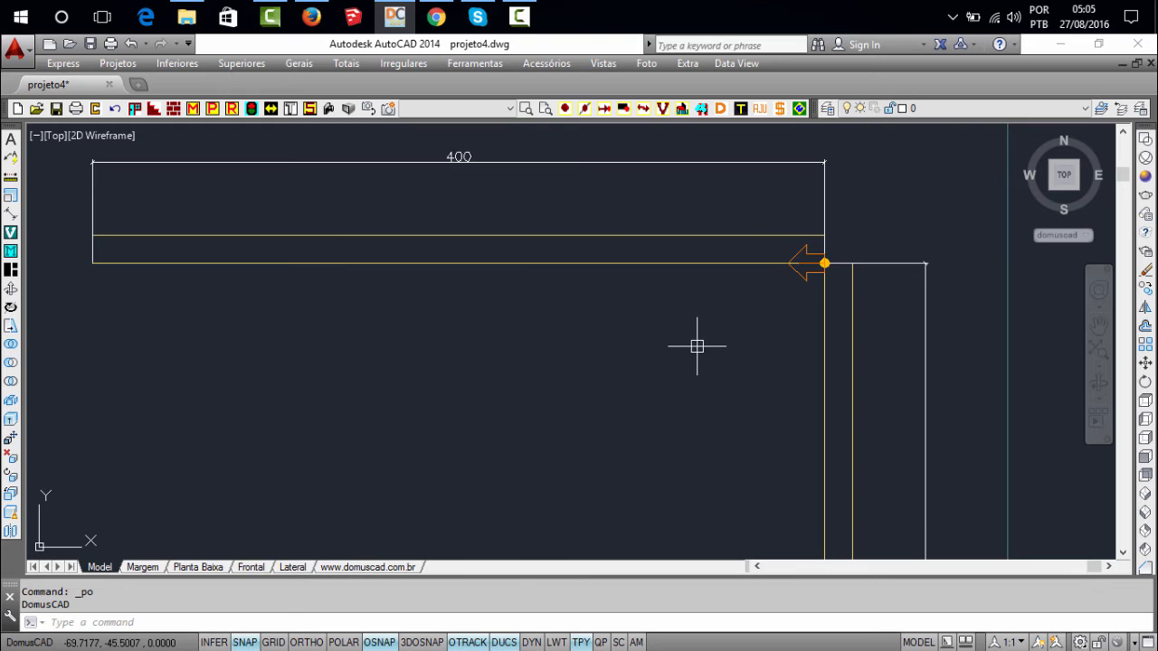
Advance the insertion point 40 along the horizontal wall using Avançar o ponto (ES)
click(565, 107)
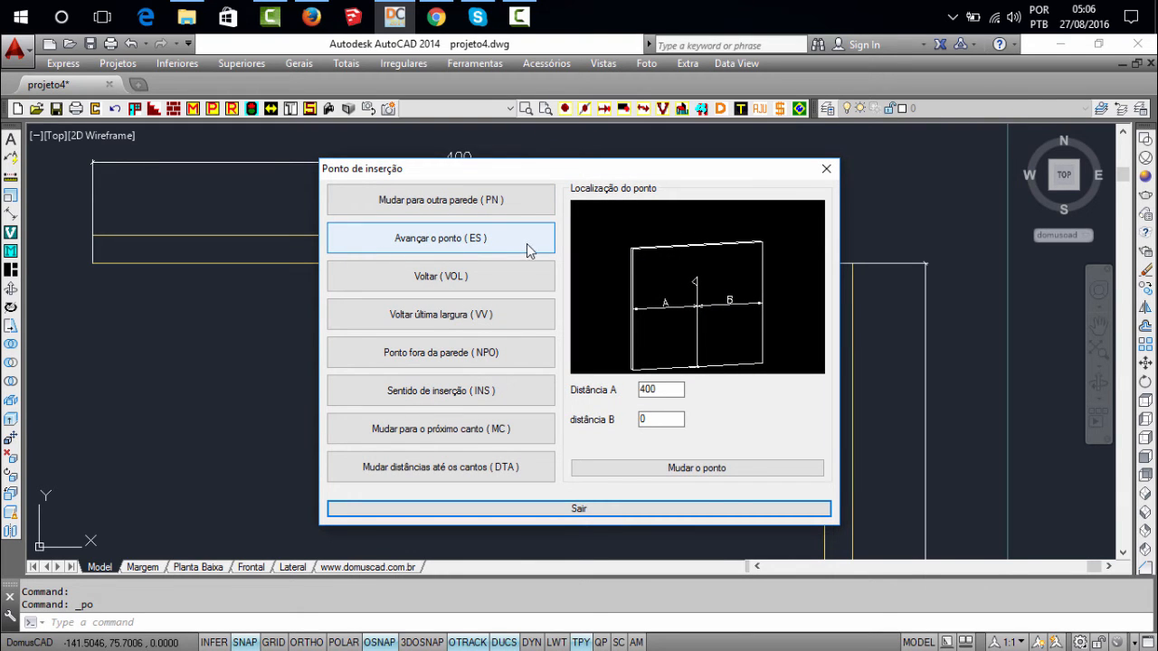
click(448, 245)
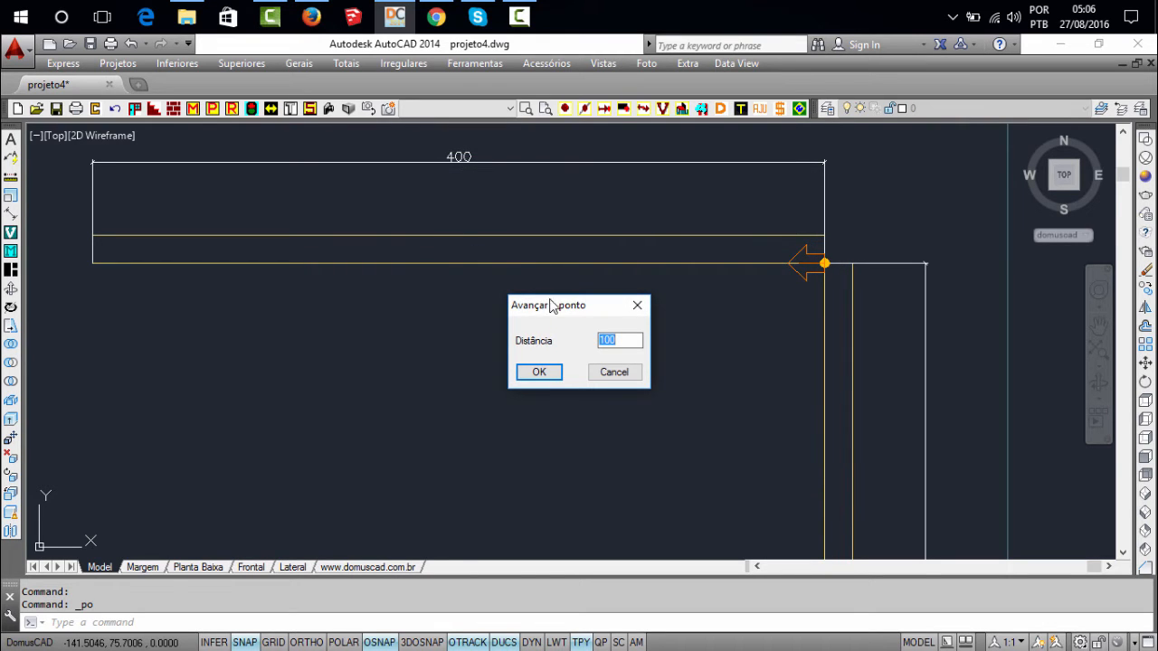
drag(551, 306, 439, 311)
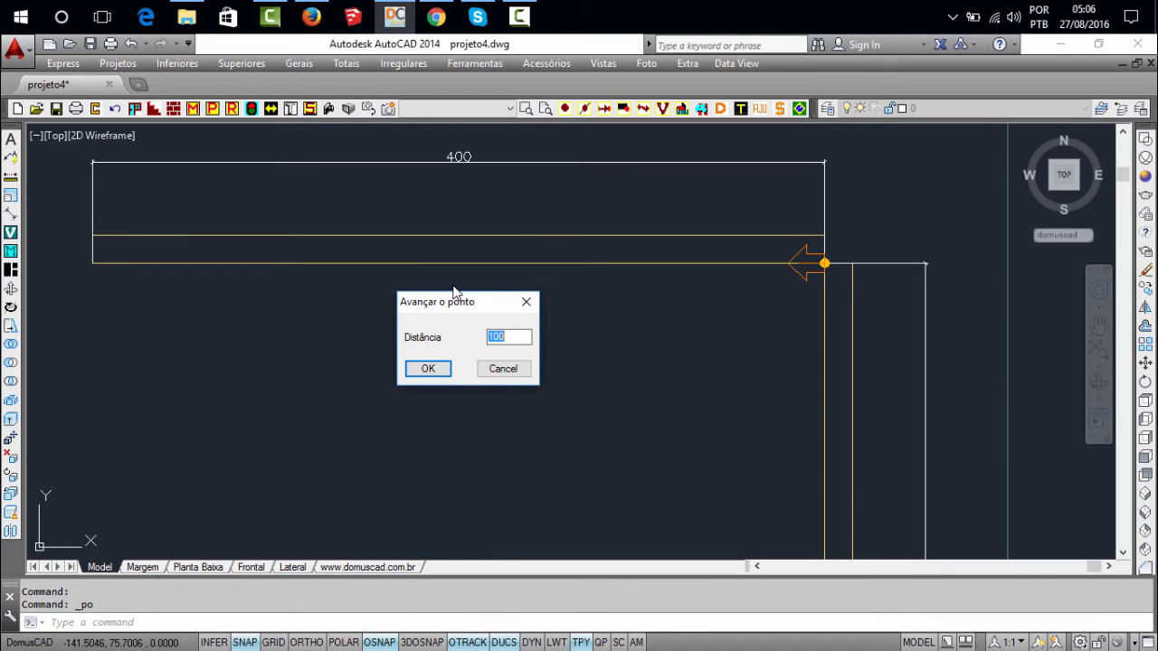
click(429, 369)
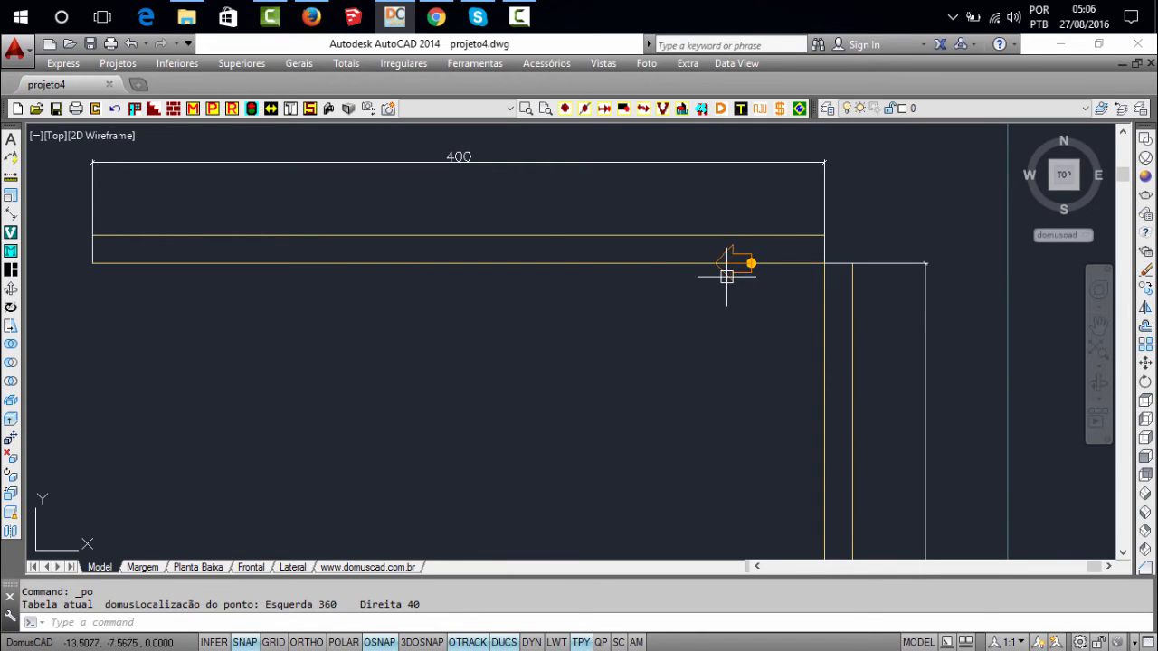
Measure from the insertion point to the shared wall corner with an aligned dimension, and cancel without placing it
scroll(734, 264, up, 2)
scroll(739, 271, up, 2)
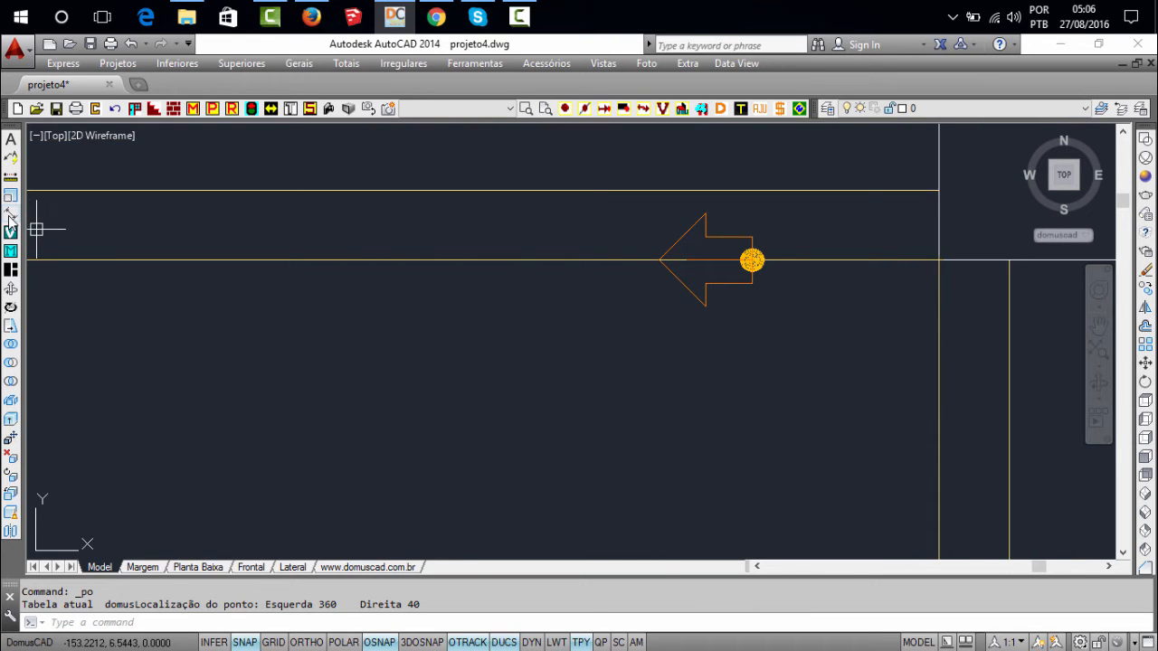
click(9, 217)
scroll(751, 258, up, 3)
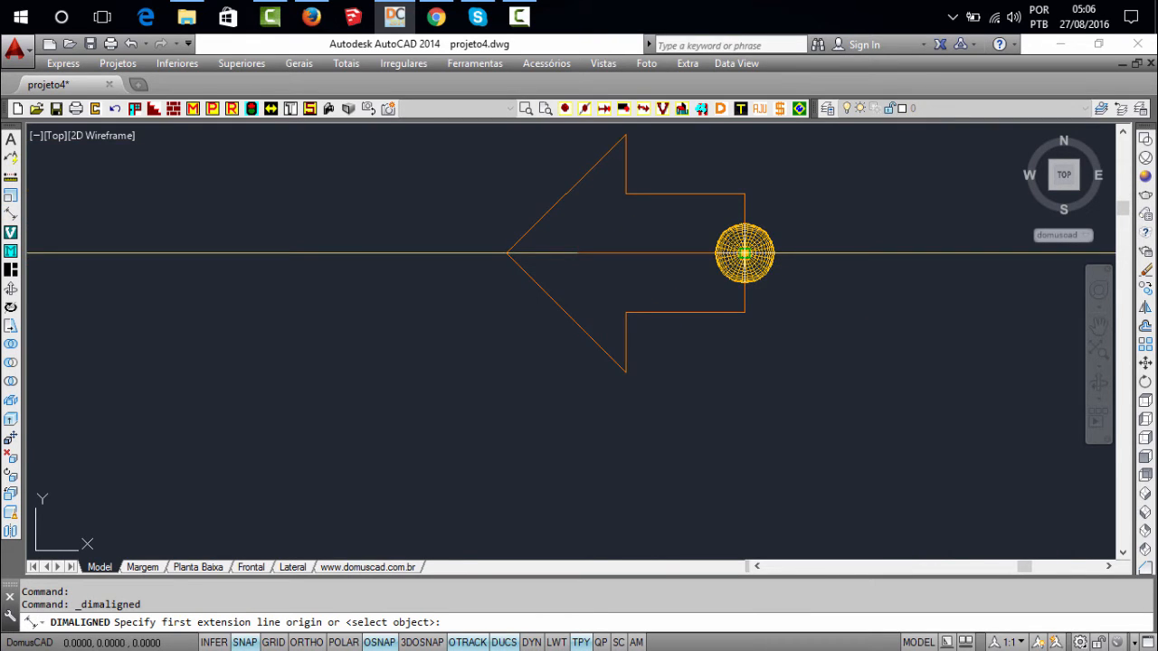
click(744, 252)
scroll(624, 285, down, 2)
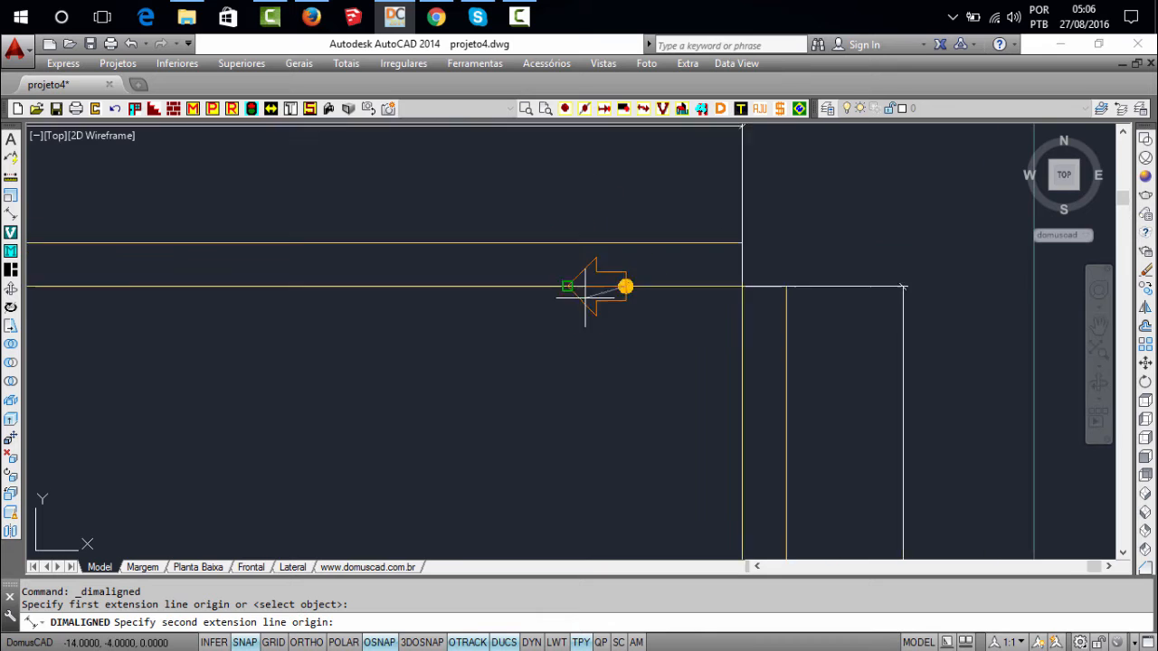
click(735, 264)
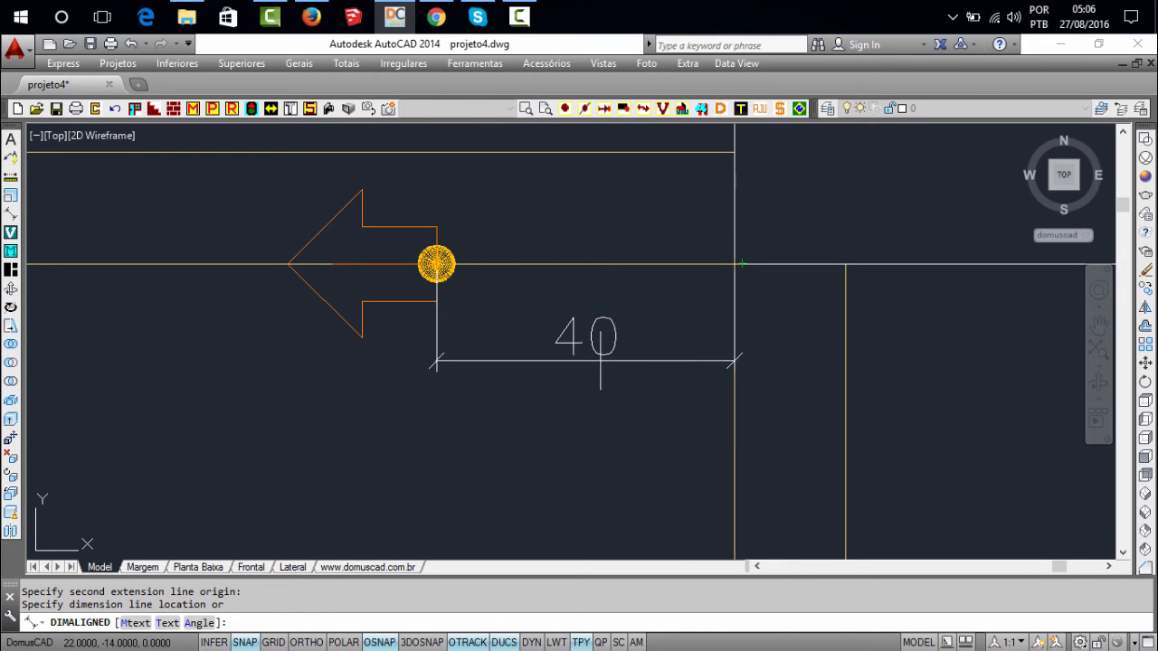
scroll(590, 375, down, 2)
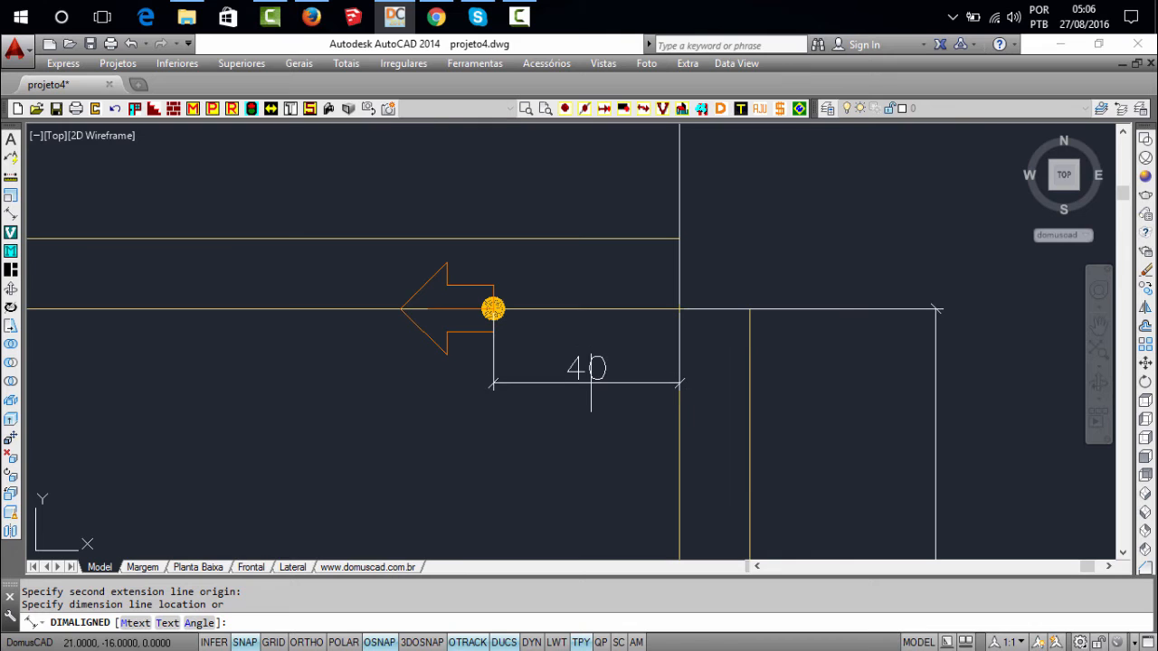
key(Escape)
scroll(624, 350, down, 5)
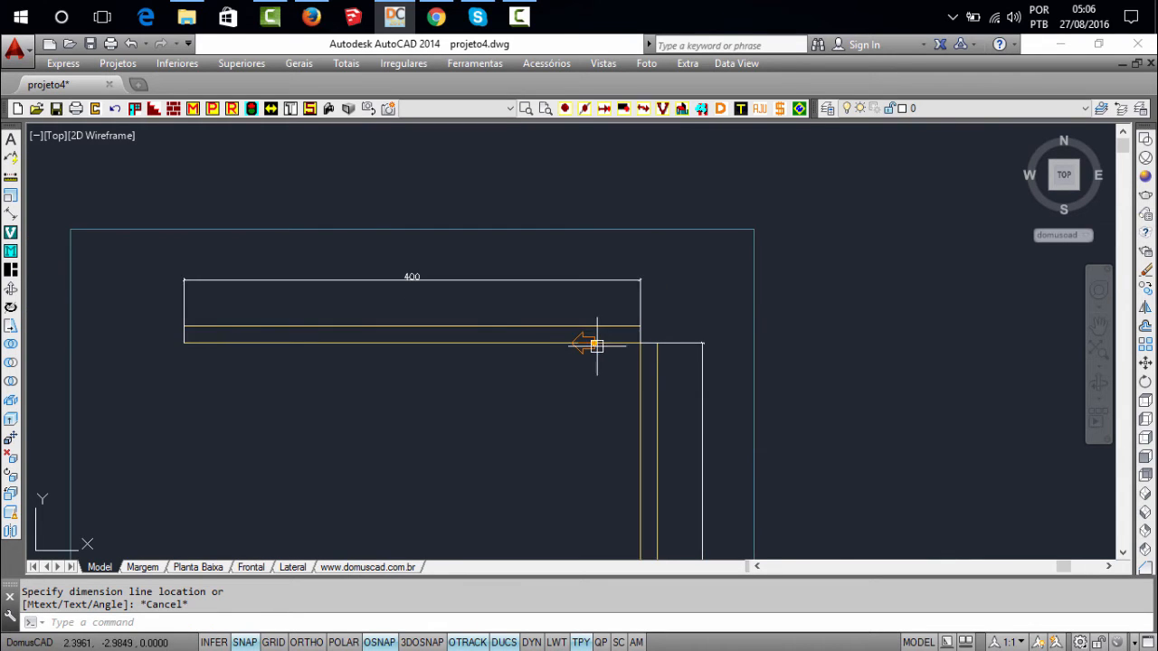
Advance the insertion point a further 150 along the horizontal wall using Avançar o ponto (ES)
scroll(596, 344, up, 3)
scroll(811, 287, up, 1)
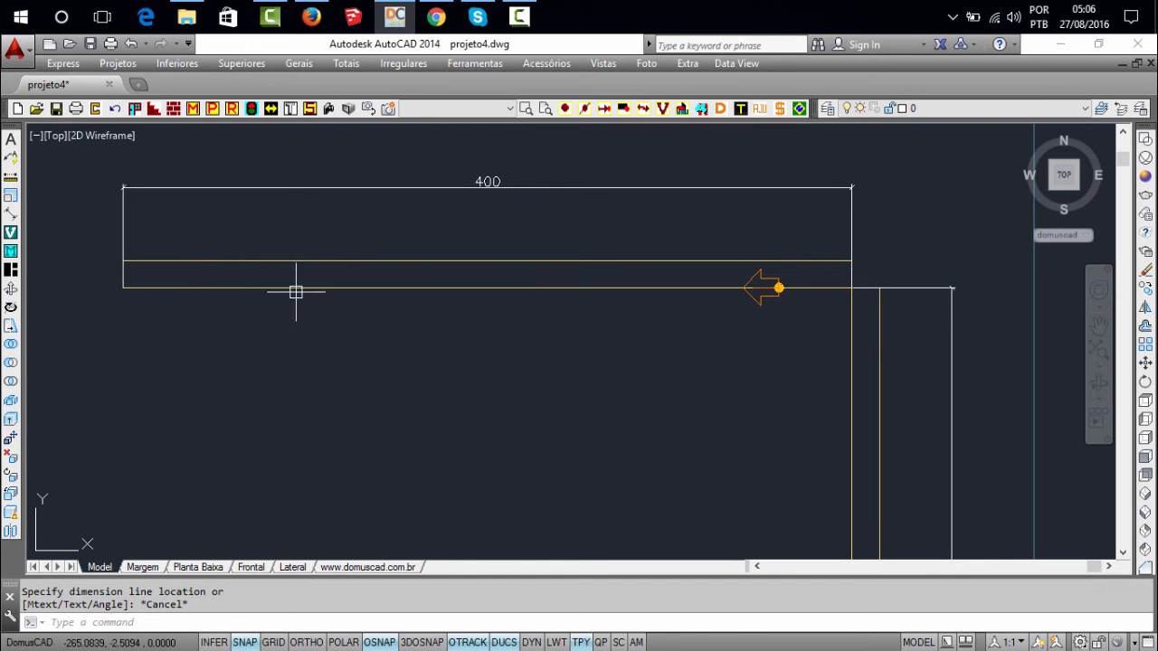
click(565, 108)
drag(545, 178, 392, 141)
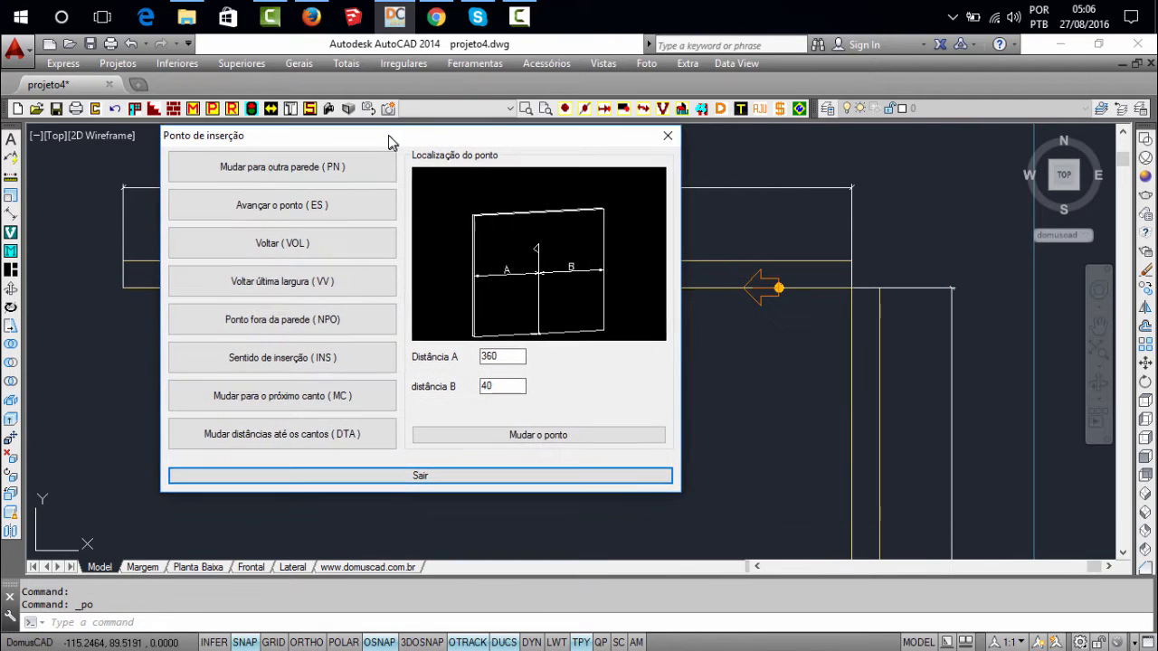
click(342, 206)
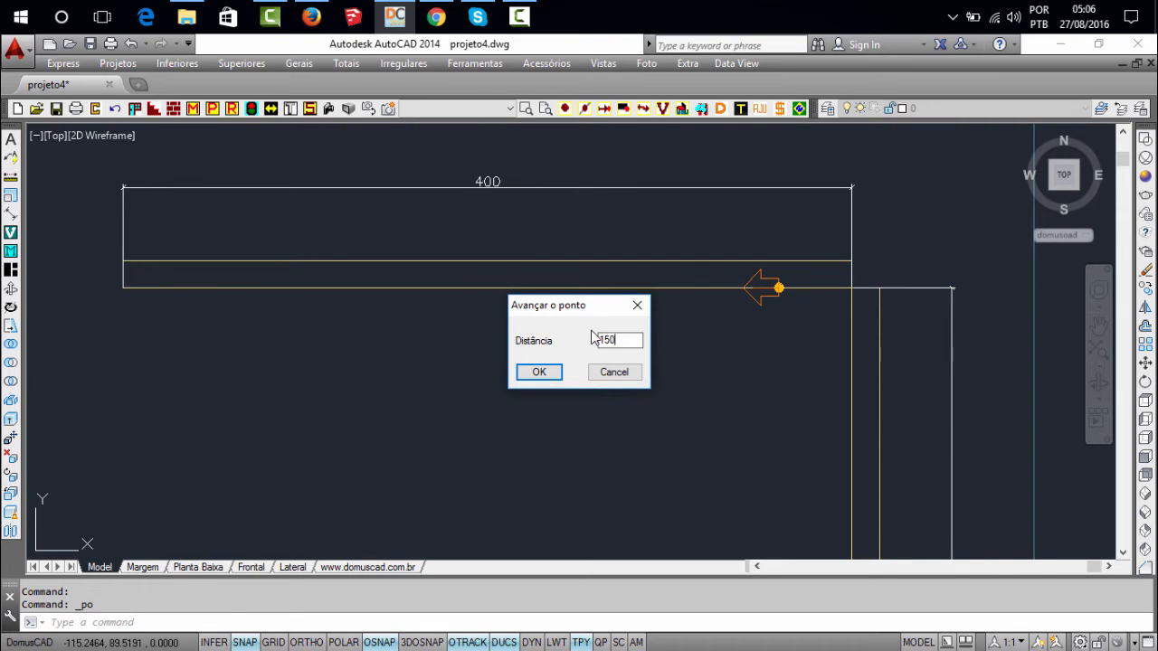
click(546, 372)
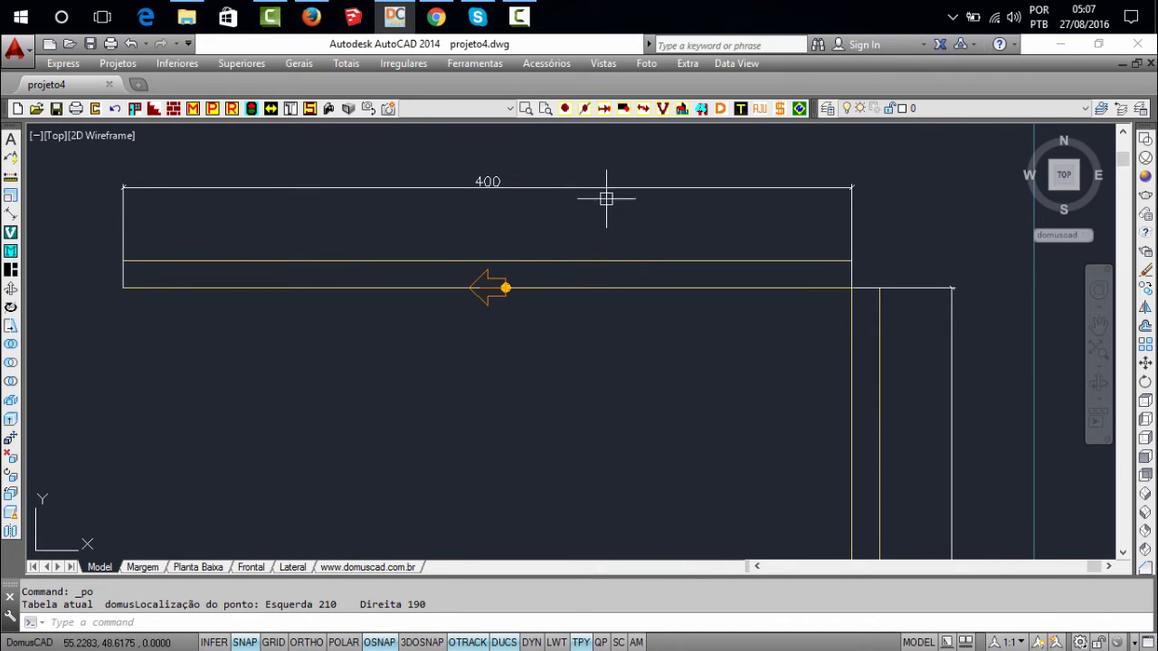
Move the insertion point back by 150 using Voltar (VOL), accept the tip message, and check the reported distances to both wall ends
click(566, 109)
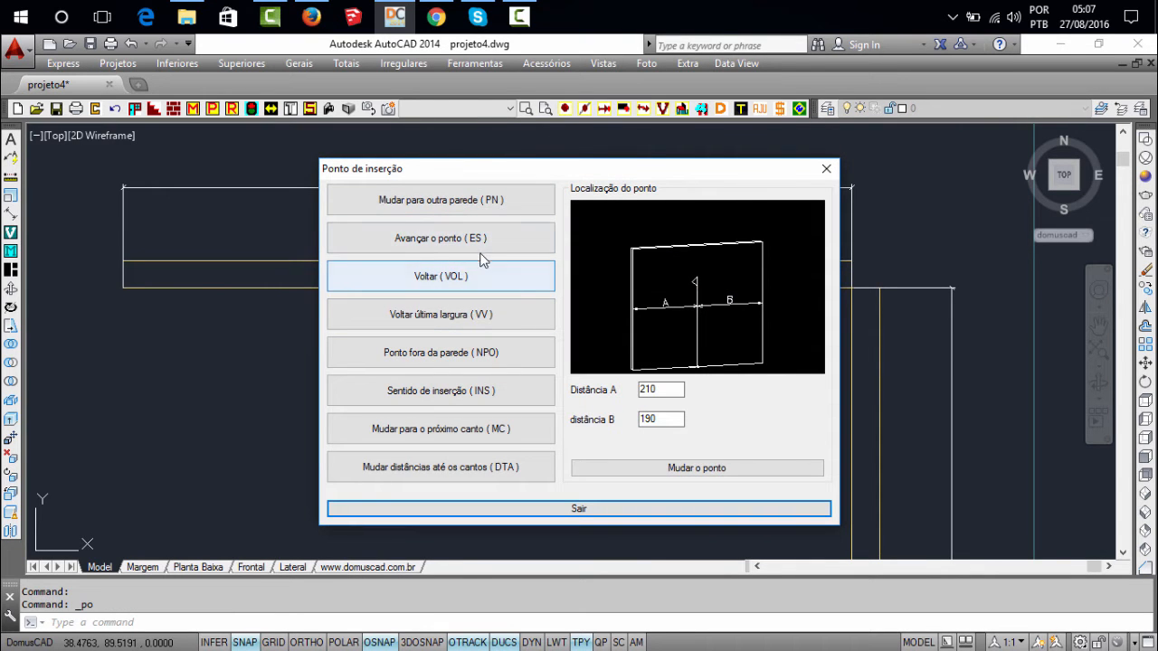
drag(533, 170, 621, 361)
drag(614, 360, 581, 177)
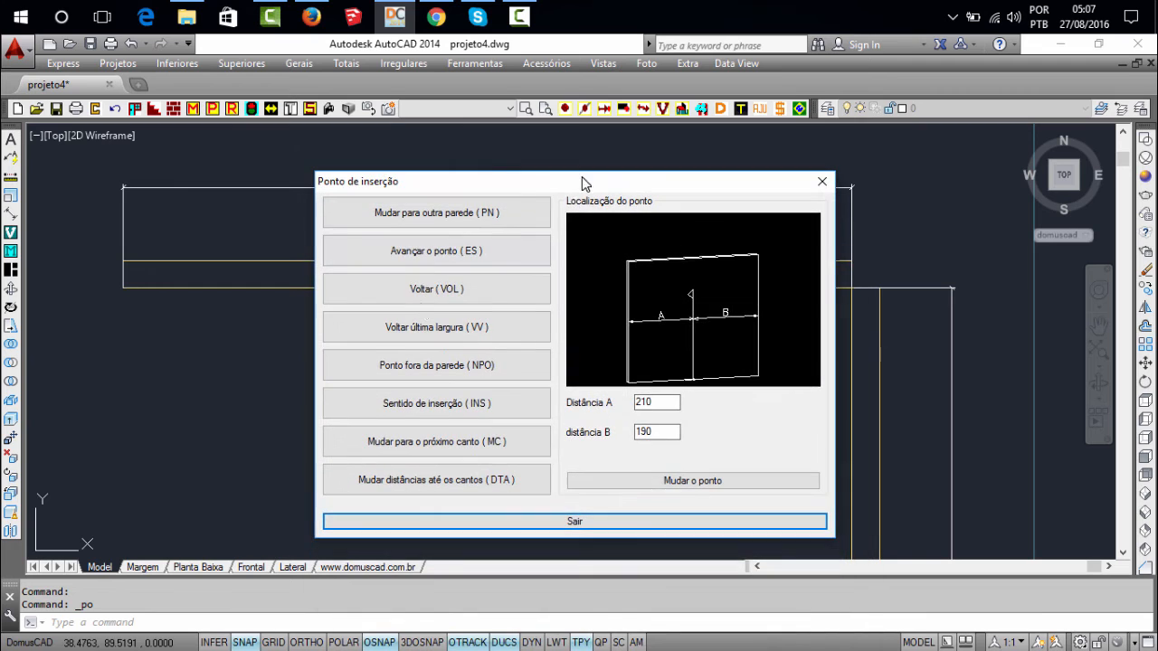
click(446, 291)
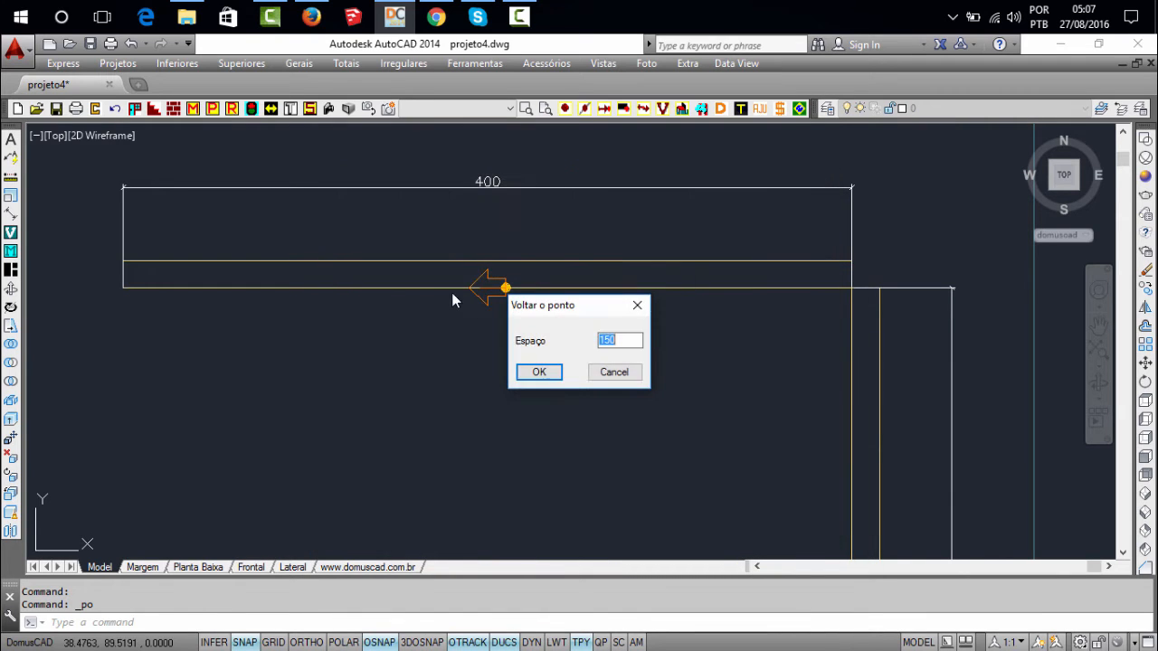
drag(574, 310, 734, 310)
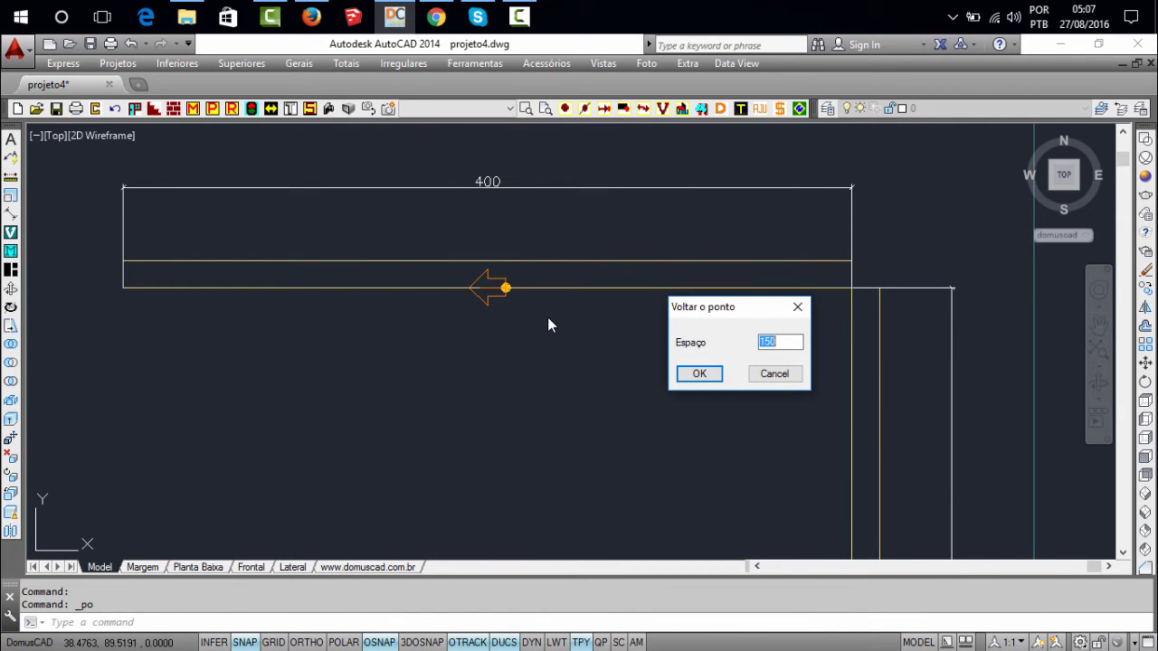
double_click(784, 340)
click(709, 377)
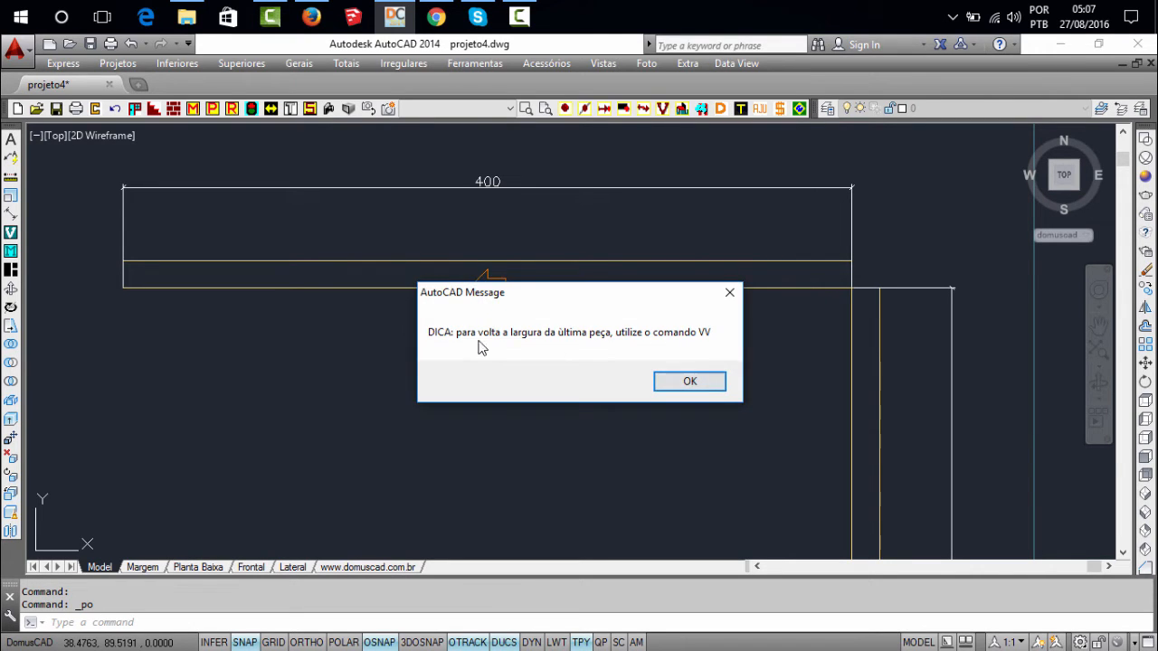
mouse_move(579, 300)
mouse_down()
mouse_move(713, 229)
mouse_move(667, 194)
mouse_move(693, 177)
mouse_up()
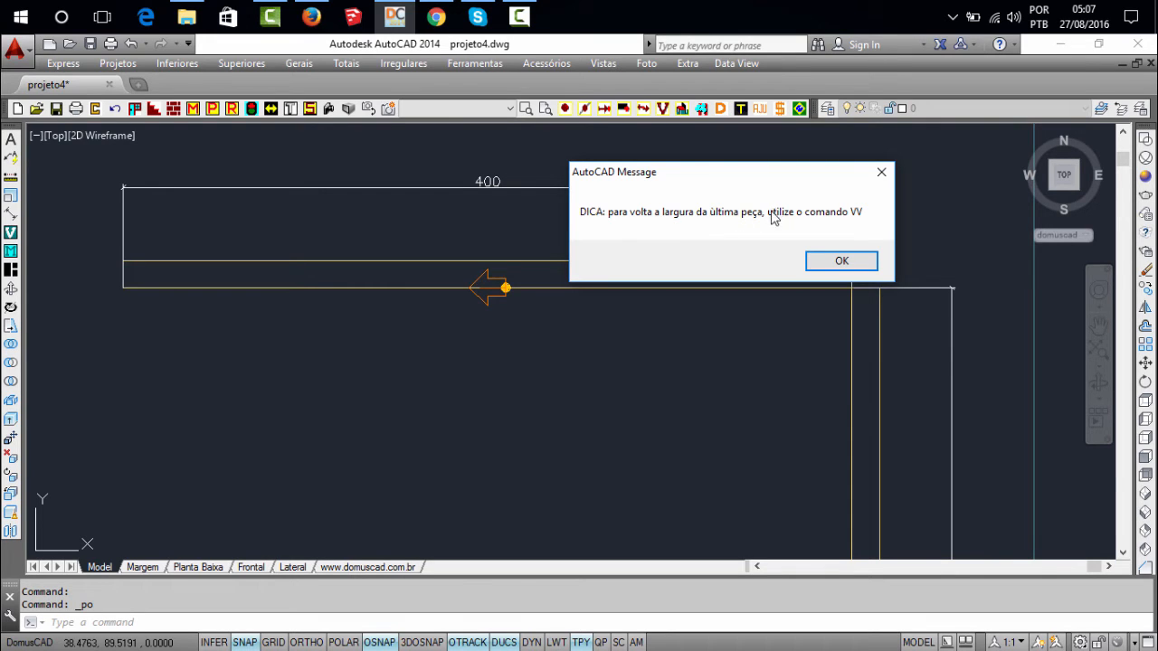
click(831, 262)
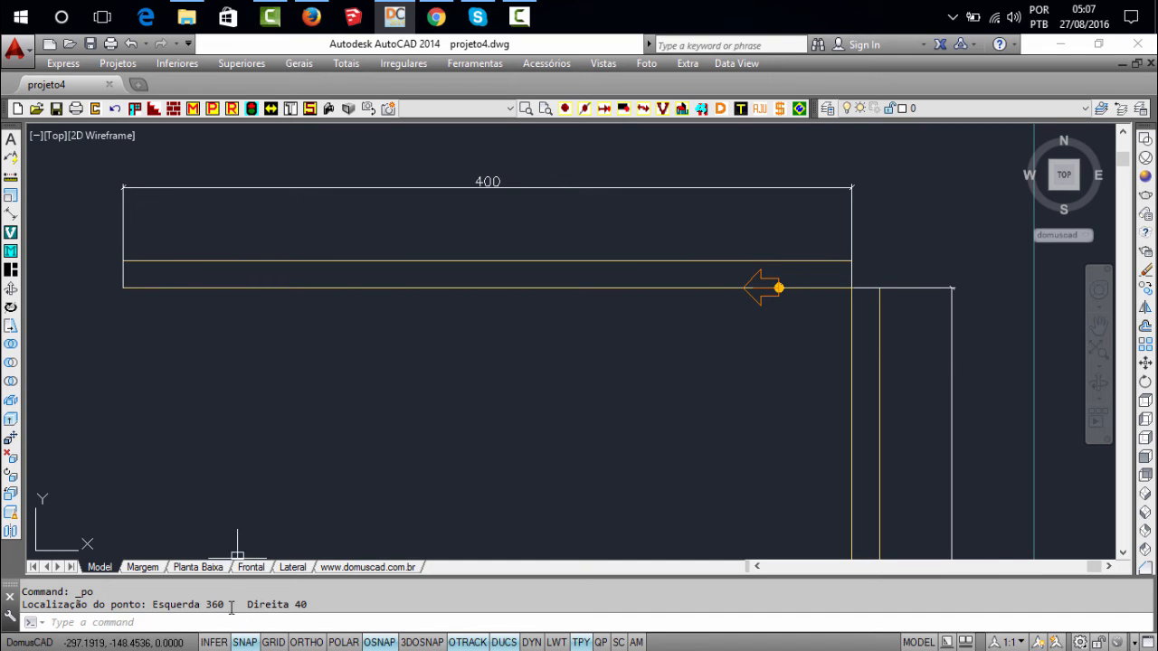
drag(229, 605, 206, 604)
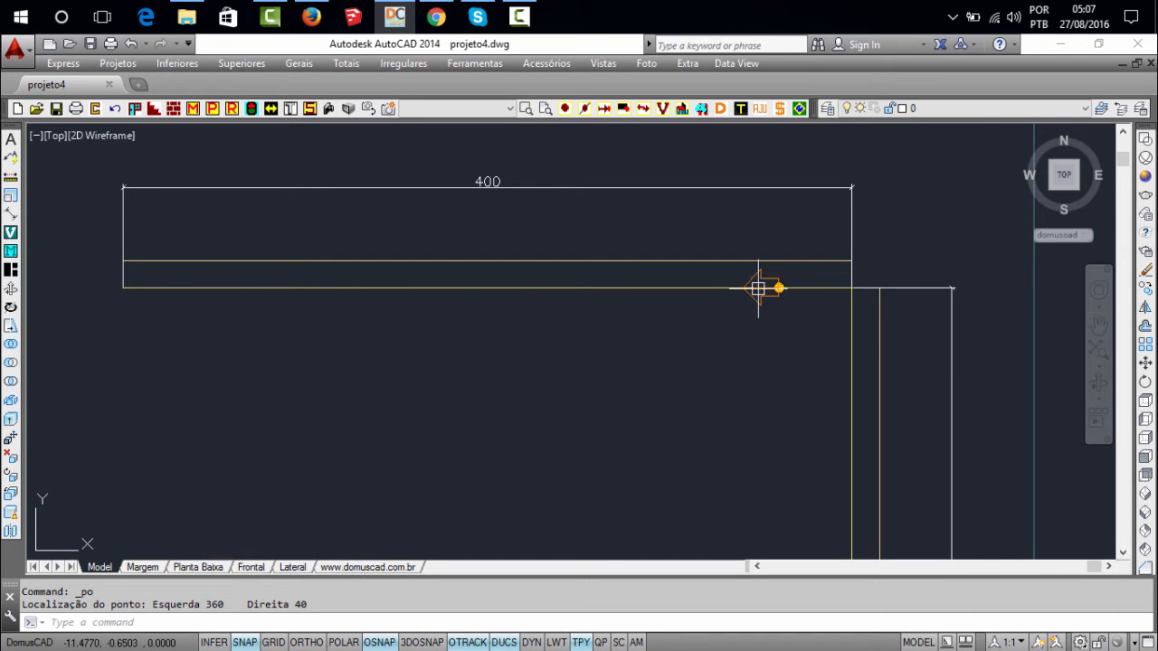
drag(291, 605, 309, 605)
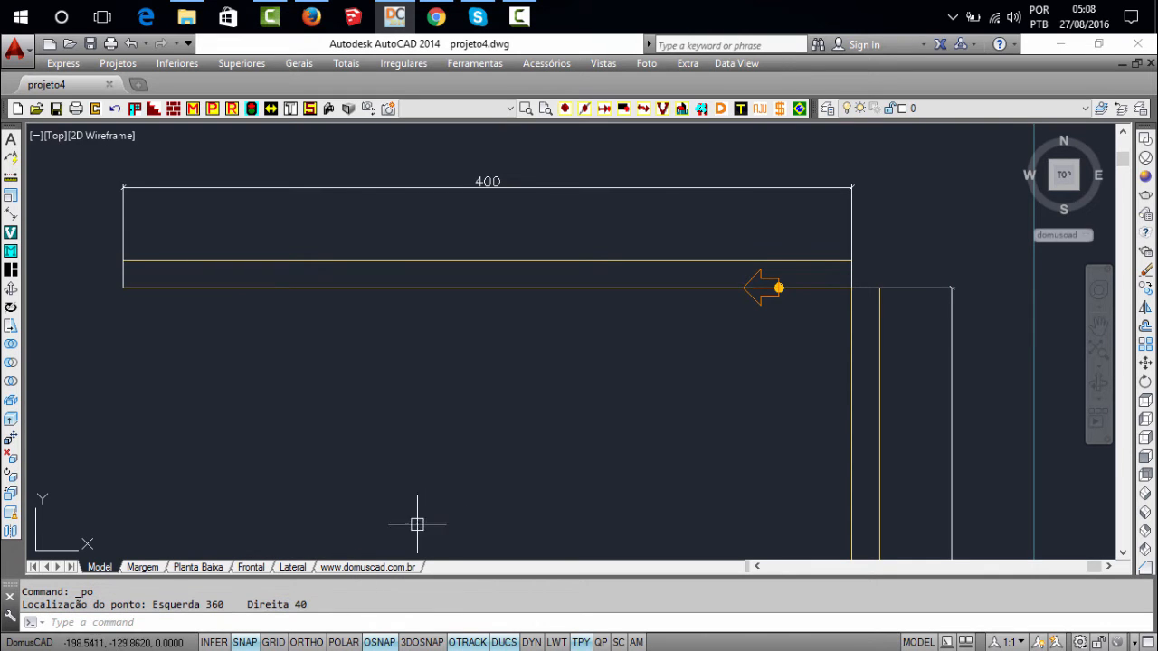
middle_drag(491, 420, 483, 388)
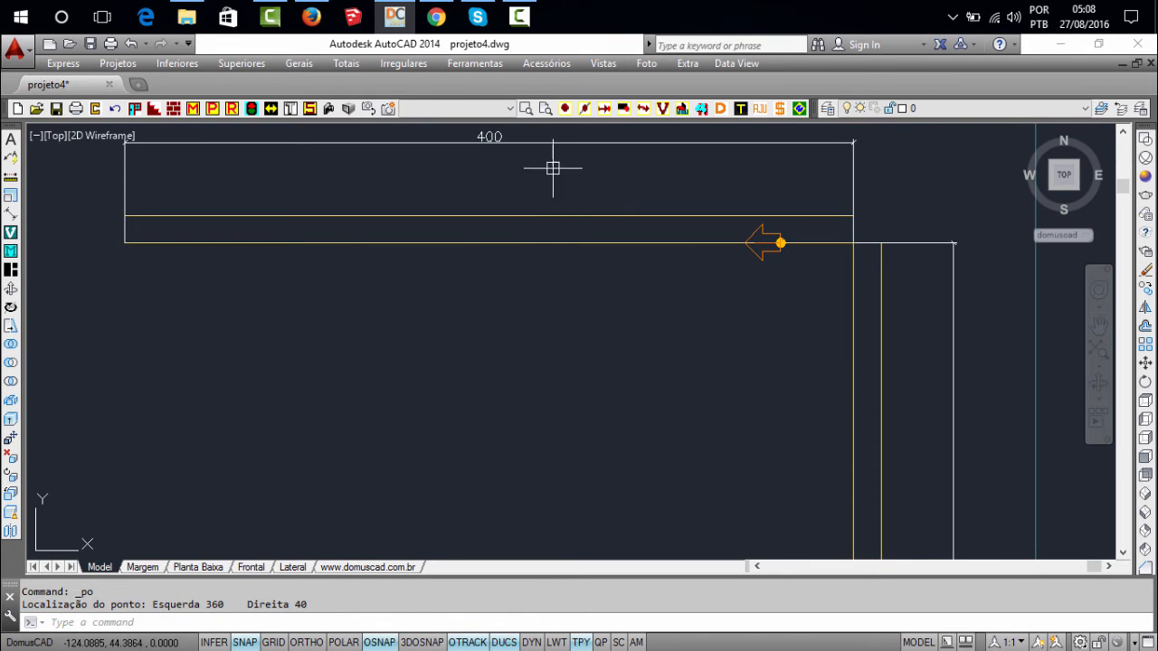
click(565, 107)
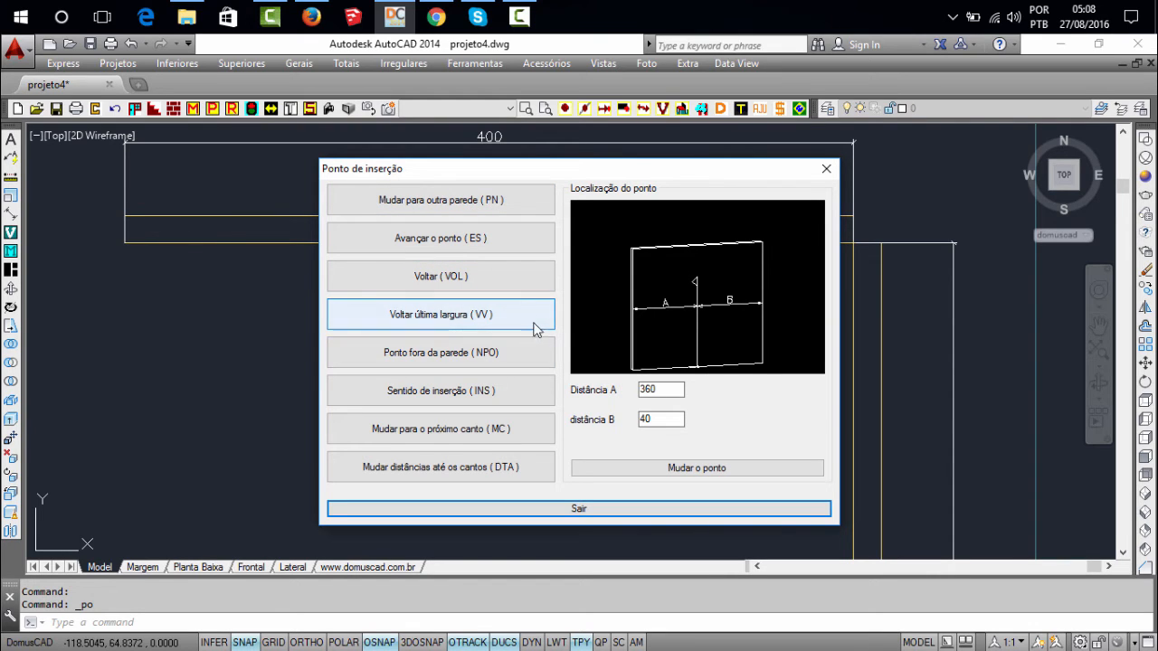
drag(608, 170, 562, 170)
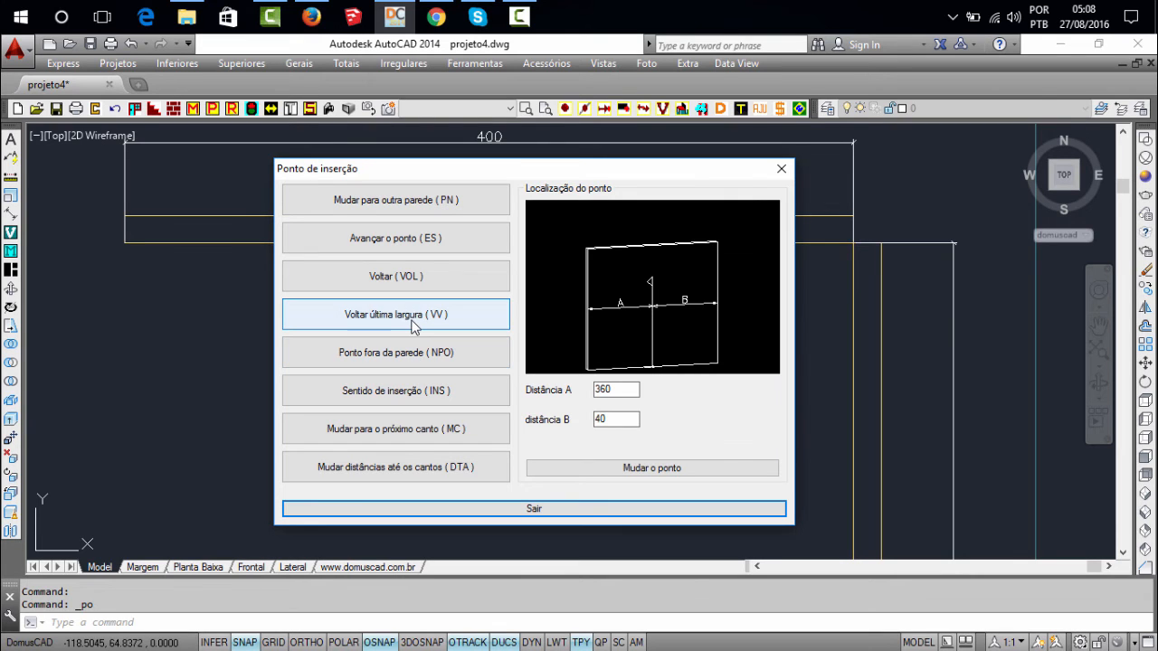
drag(630, 177, 474, 212)
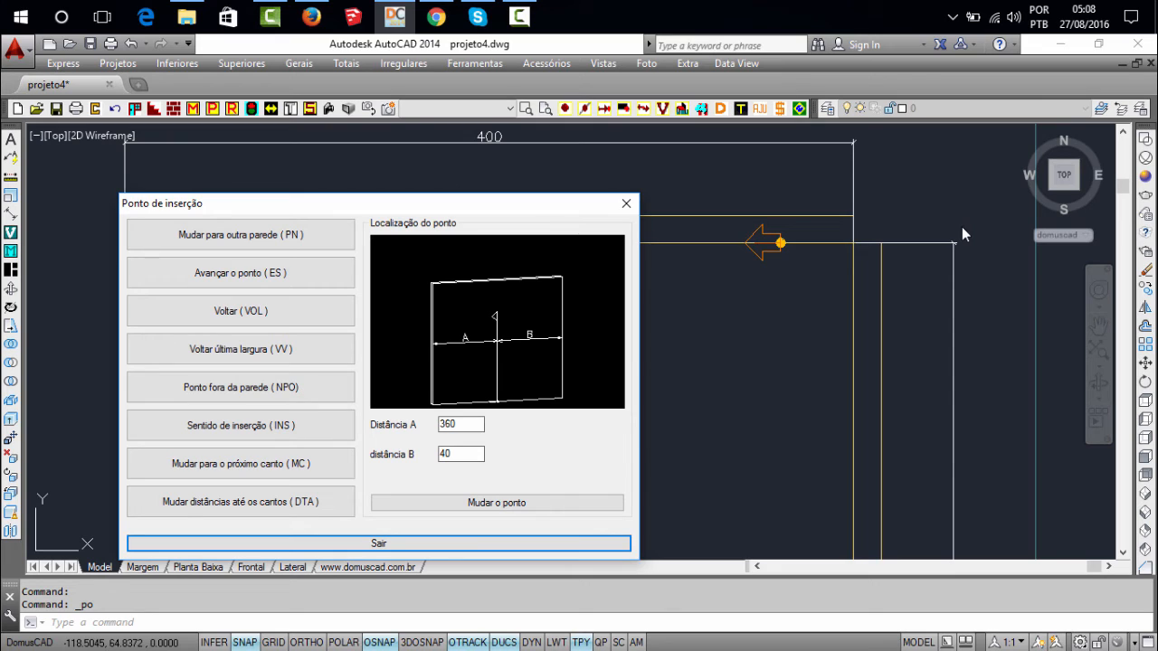
click(274, 320)
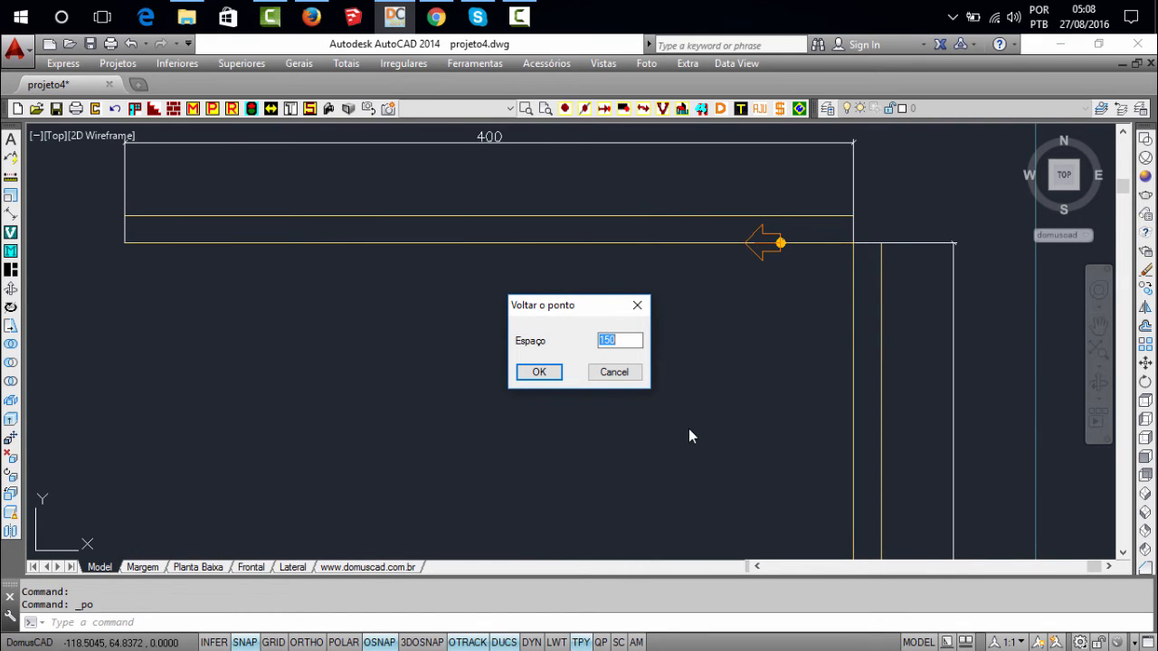
text(40)
click(615, 375)
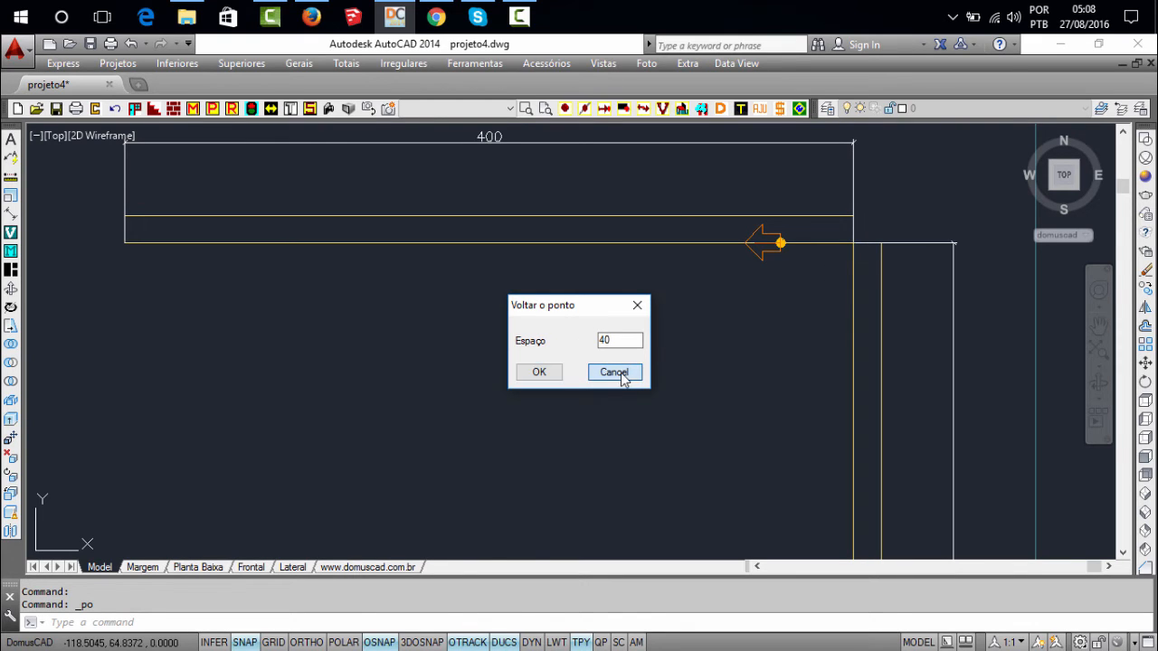
Move the insertion point back by the last inserted piece's width using Voltar última largura (VV), and inspect its new position
click(564, 109)
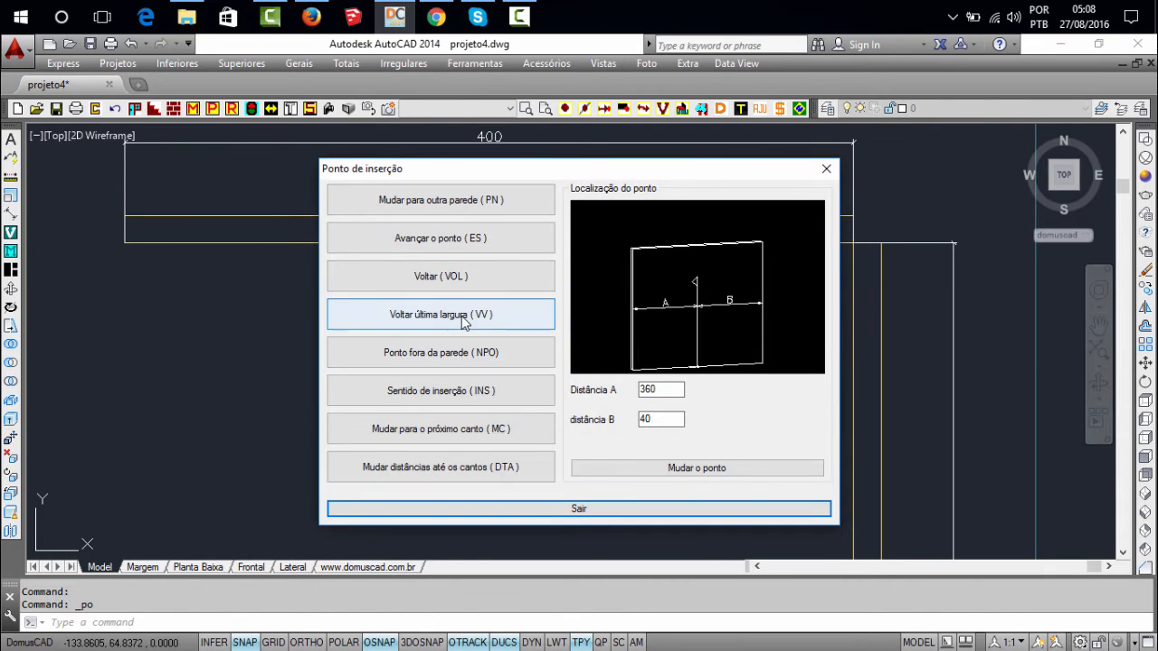
click(452, 318)
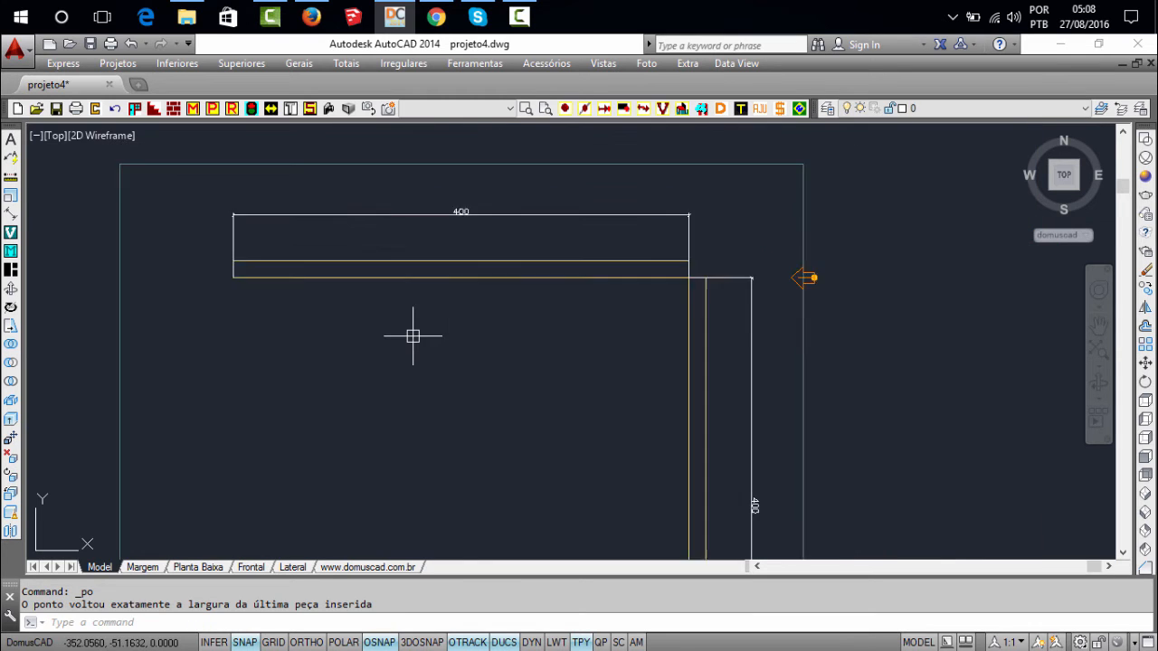
scroll(414, 336, down, 3)
scroll(440, 331, up, 3)
middle_click(472, 332)
middle_click(472, 332)
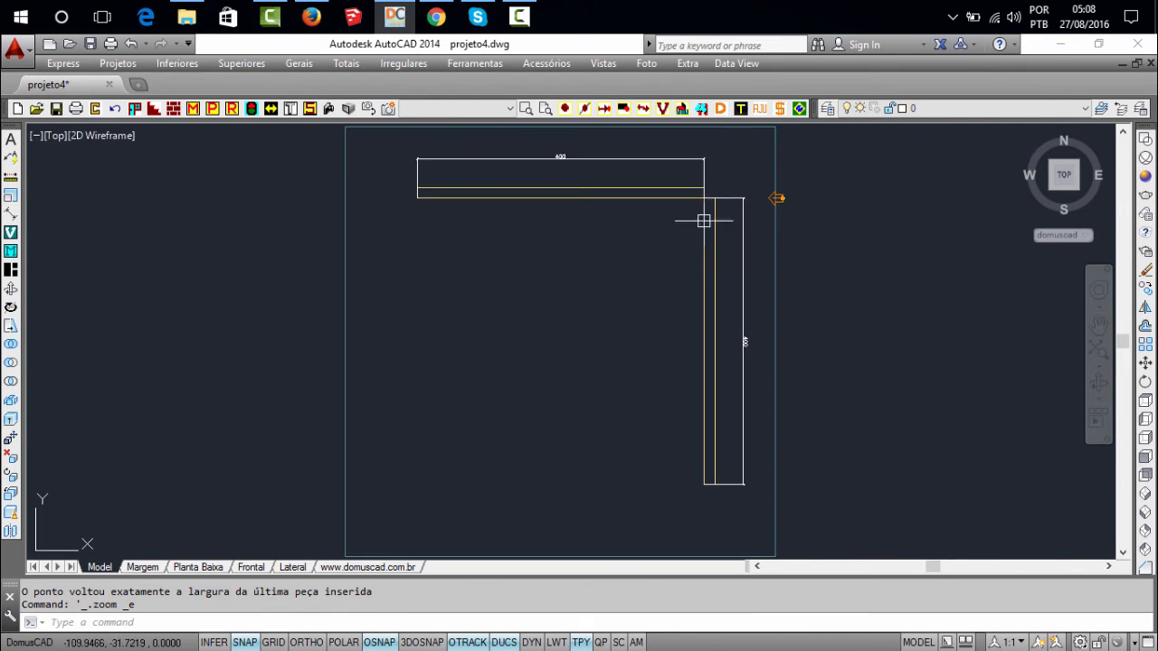
scroll(794, 189, up, 6)
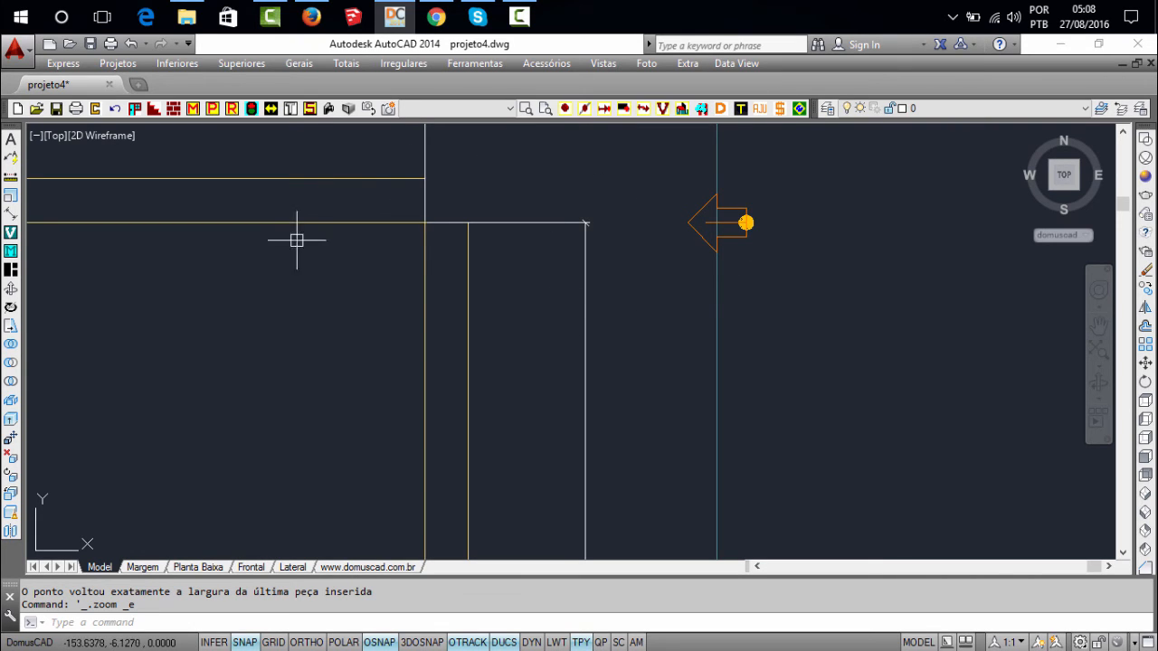
scroll(588, 261, down, 2)
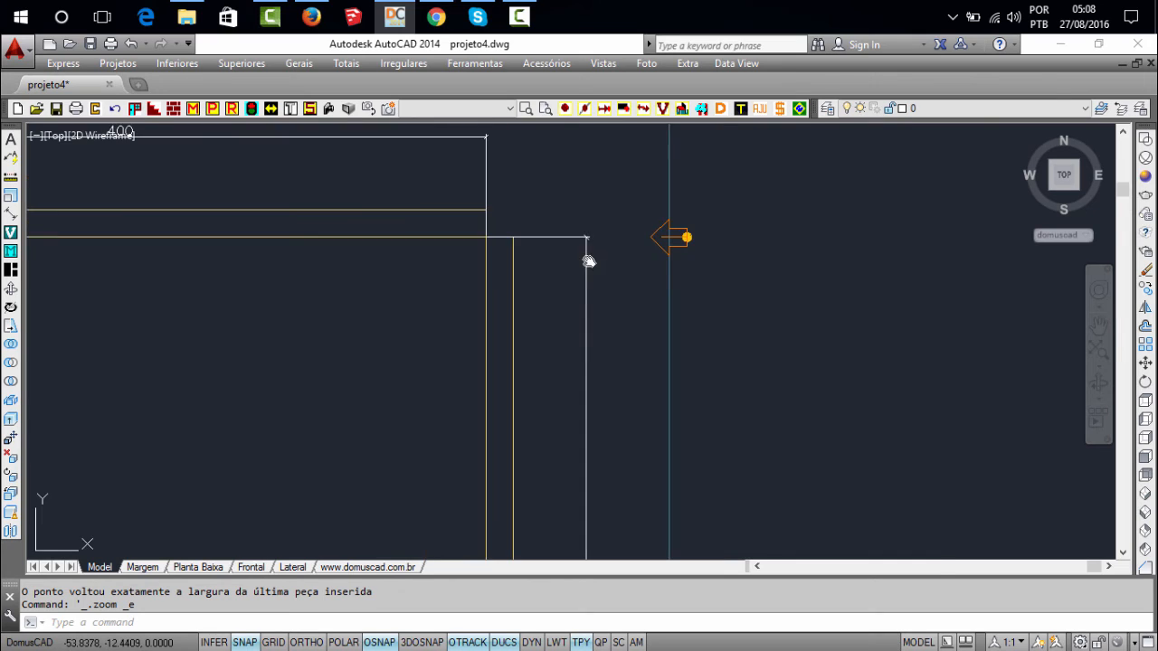
middle_click(588, 261)
middle_click(588, 261)
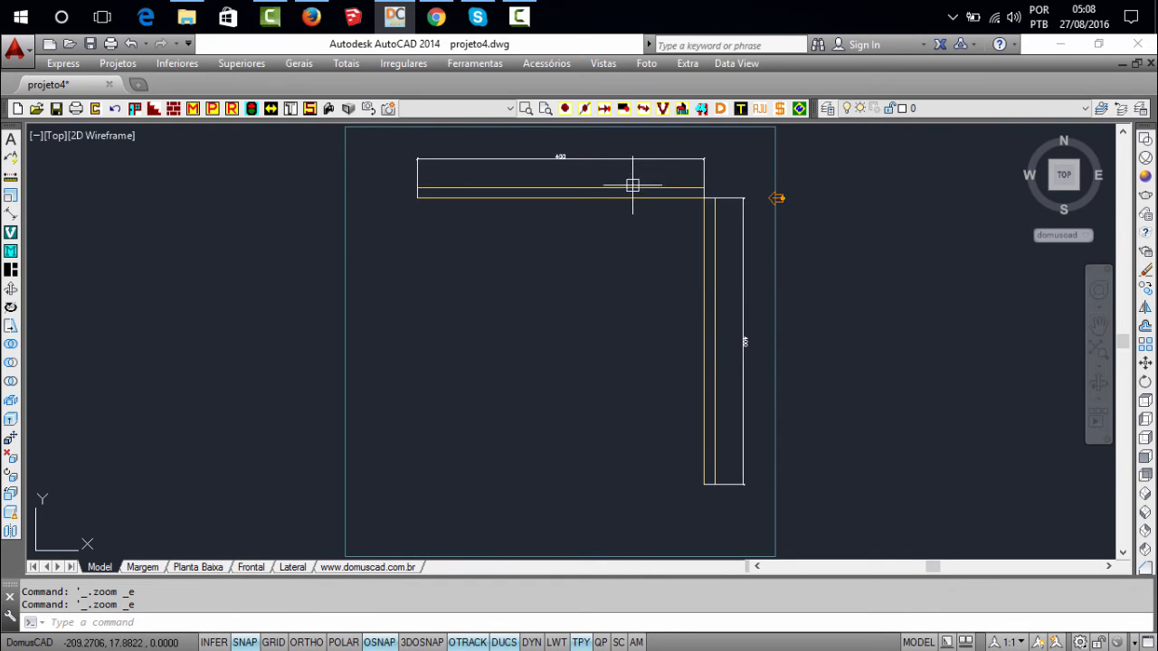
Move the insertion point onto the horizontal wall at the shared corner using Mudar para outra parede (PN)
click(565, 107)
drag(669, 165, 695, 287)
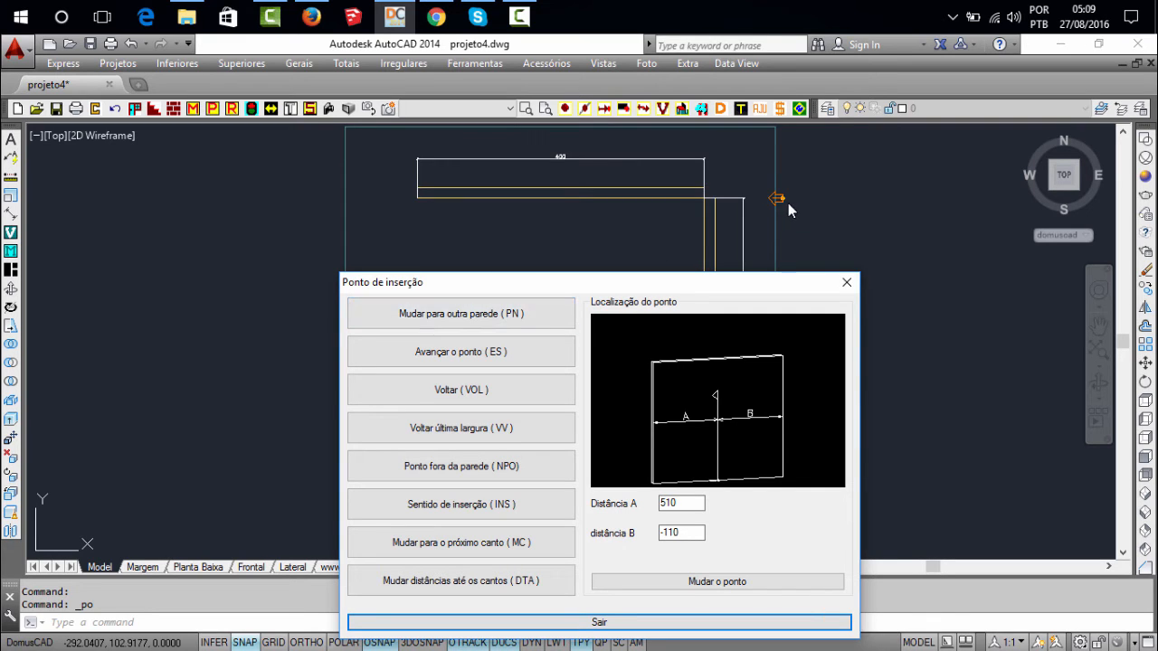
click(506, 322)
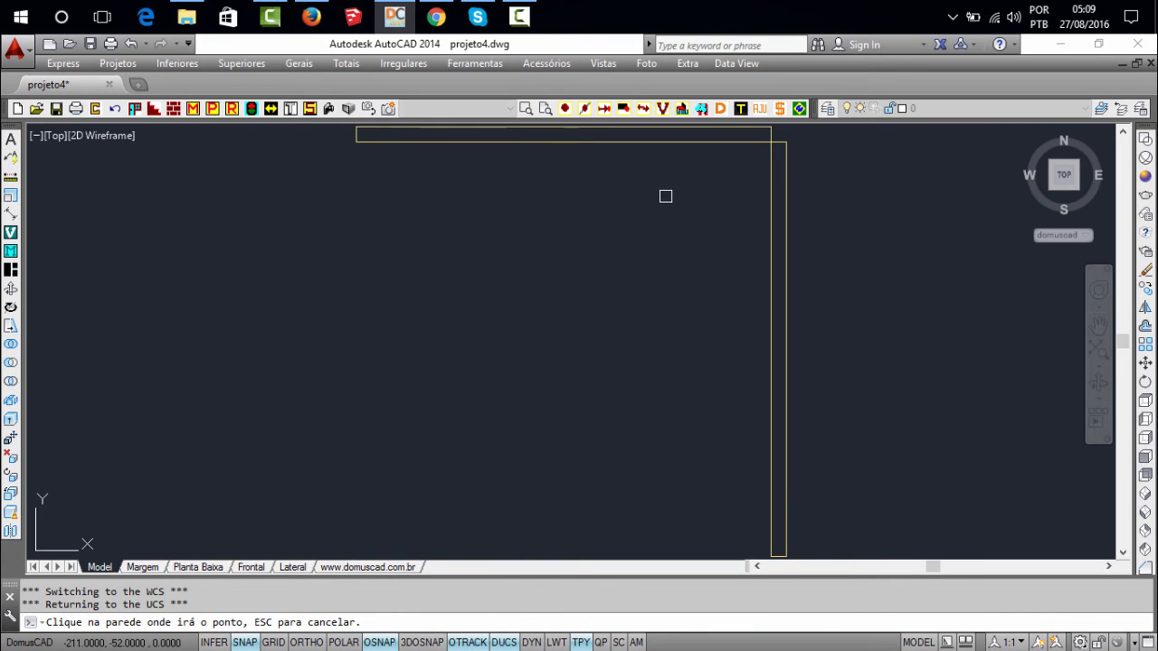
click(684, 143)
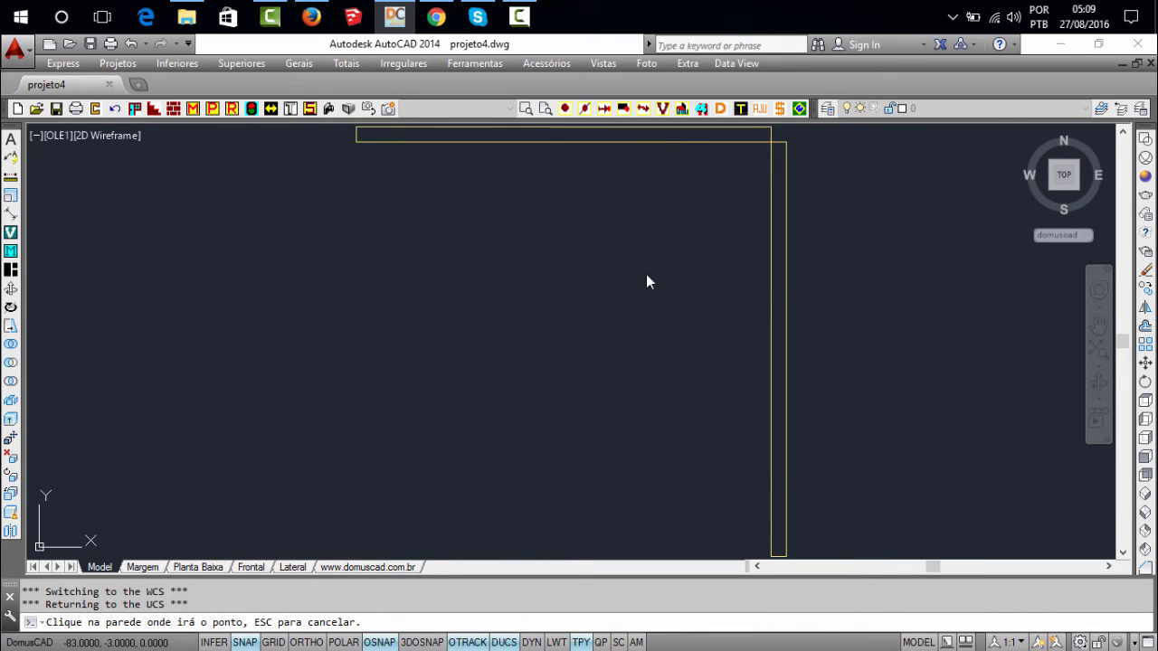
click(671, 381)
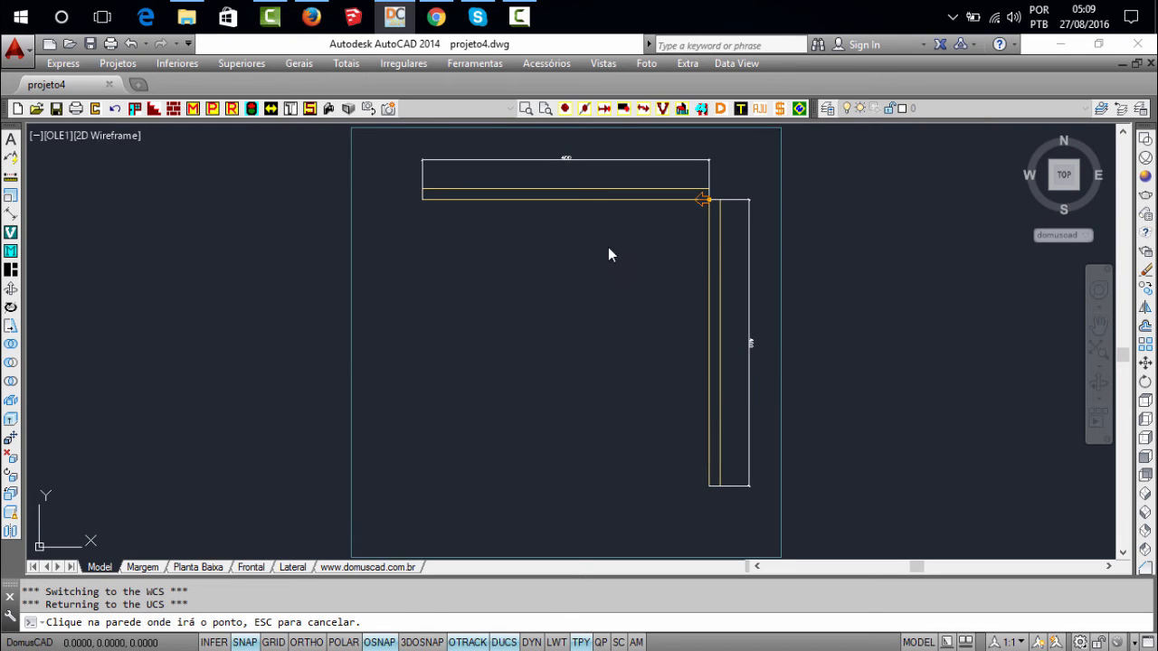
Start Ponto fora da parede (NPO) and choose the vertical wall as the one that determines the insertion direction
click(566, 109)
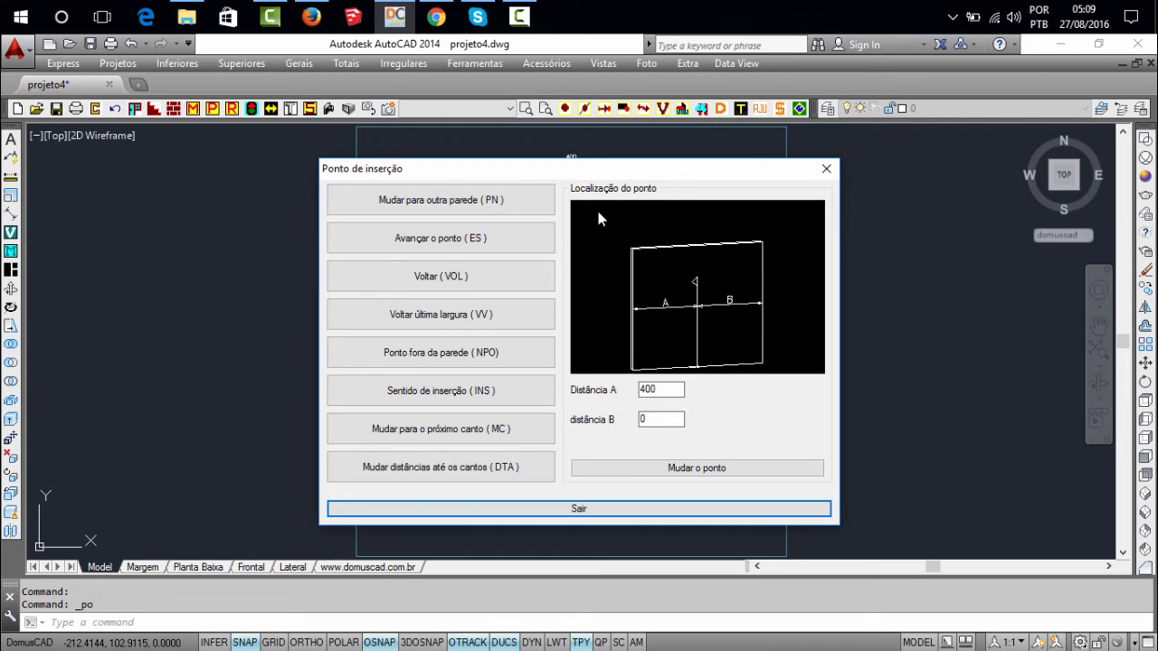
drag(618, 170, 538, 167)
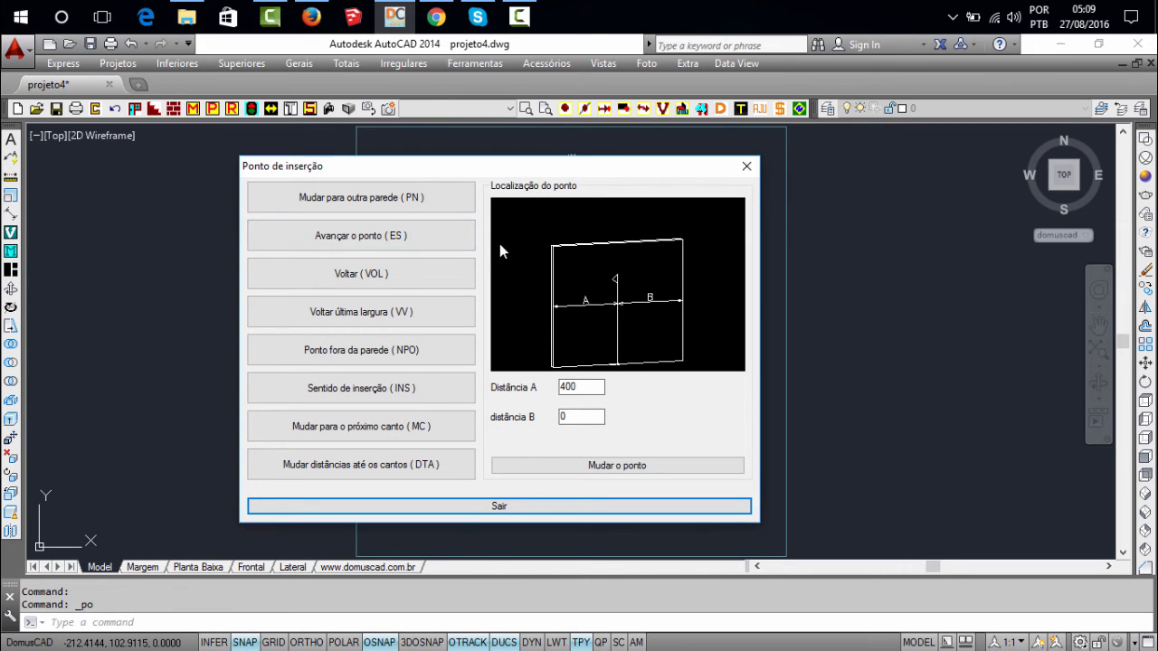
click(378, 361)
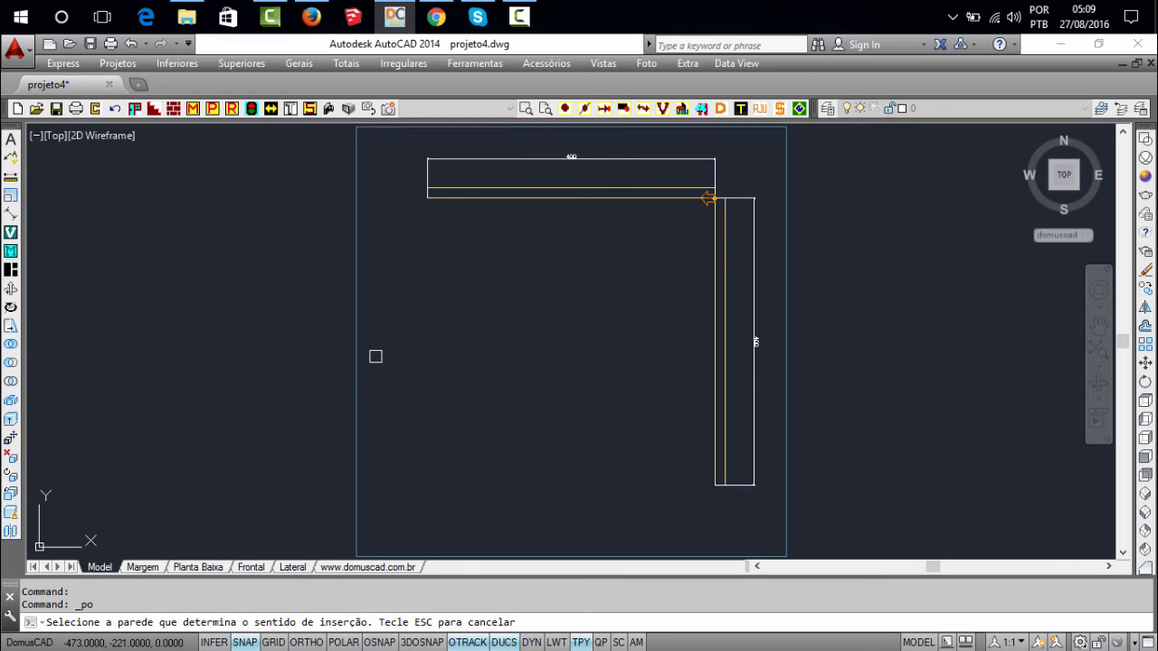
middle_drag(582, 310, 527, 308)
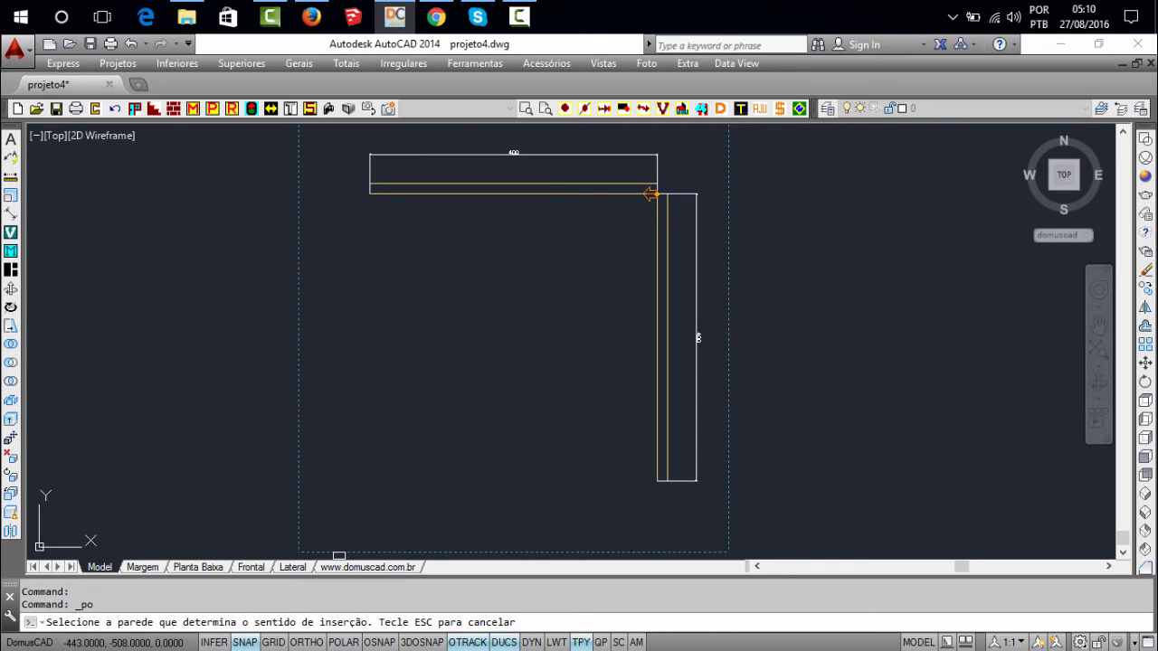
scroll(651, 200, up, 2)
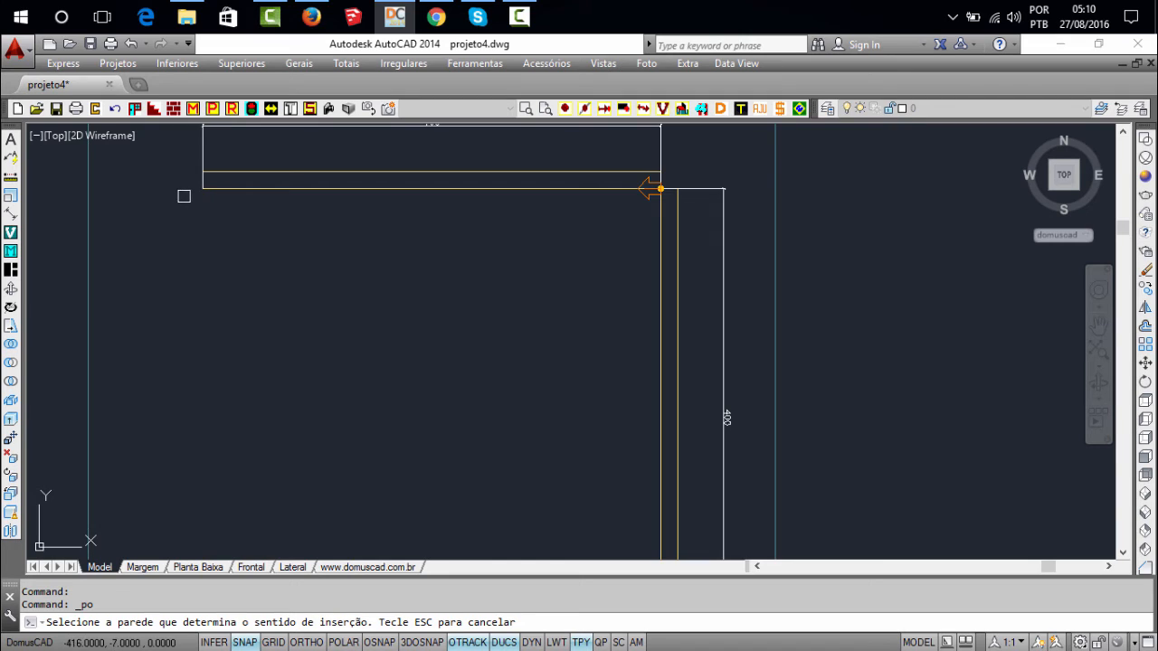
scroll(444, 206, down, 4)
scroll(522, 271, up, 2)
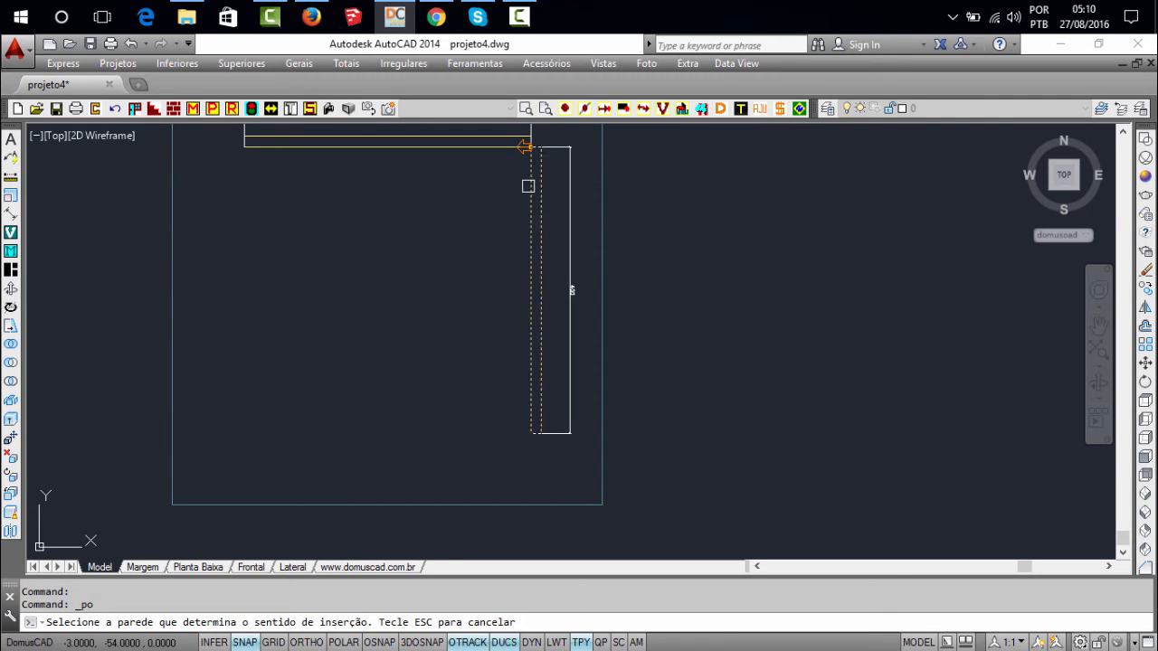
middle_drag(525, 178, 632, 226)
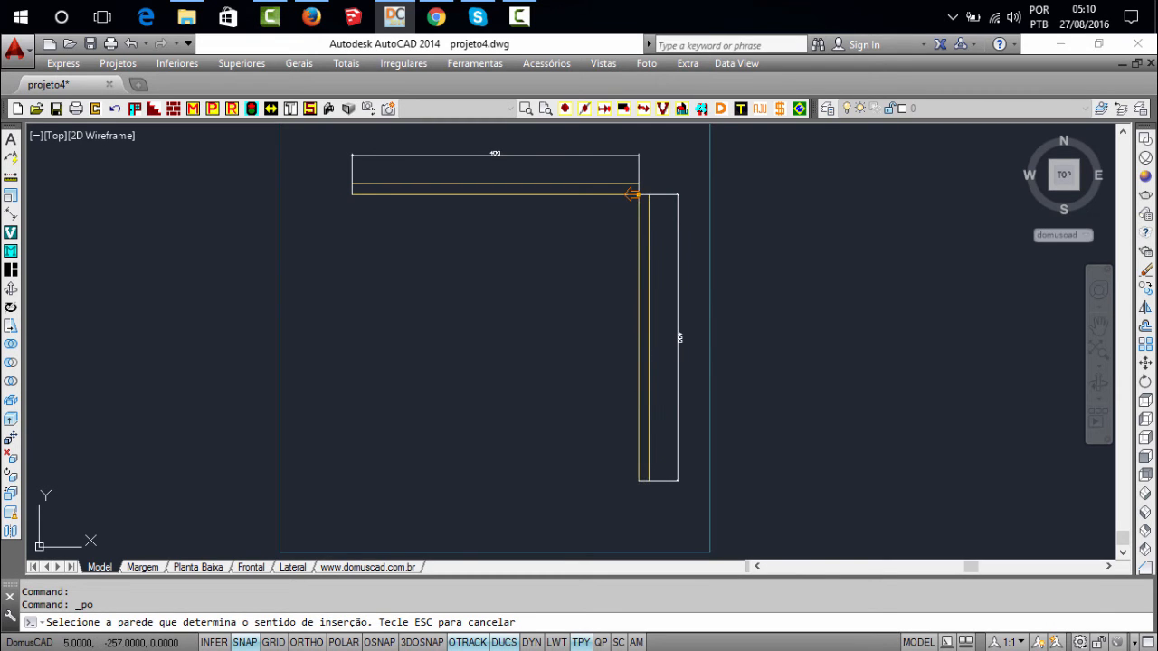
click(641, 380)
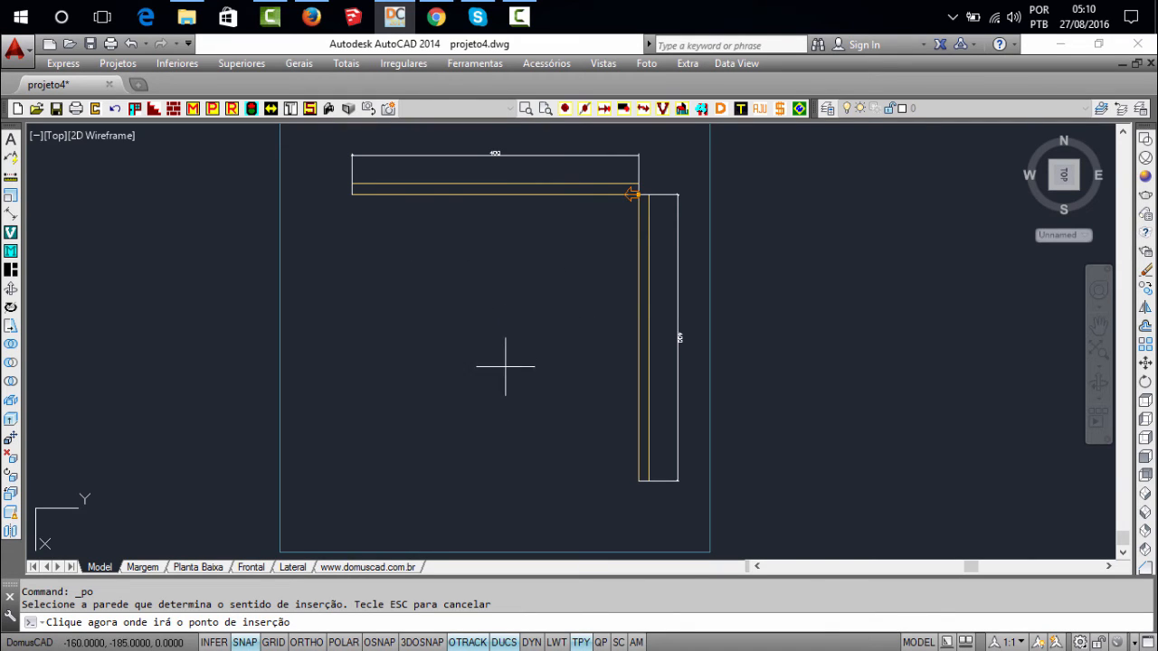
Place the insertion point in the open floor area between the walls, with Para Esquerda set to 120 and Para Direita kept at 0
click(503, 329)
drag(521, 299, 446, 308)
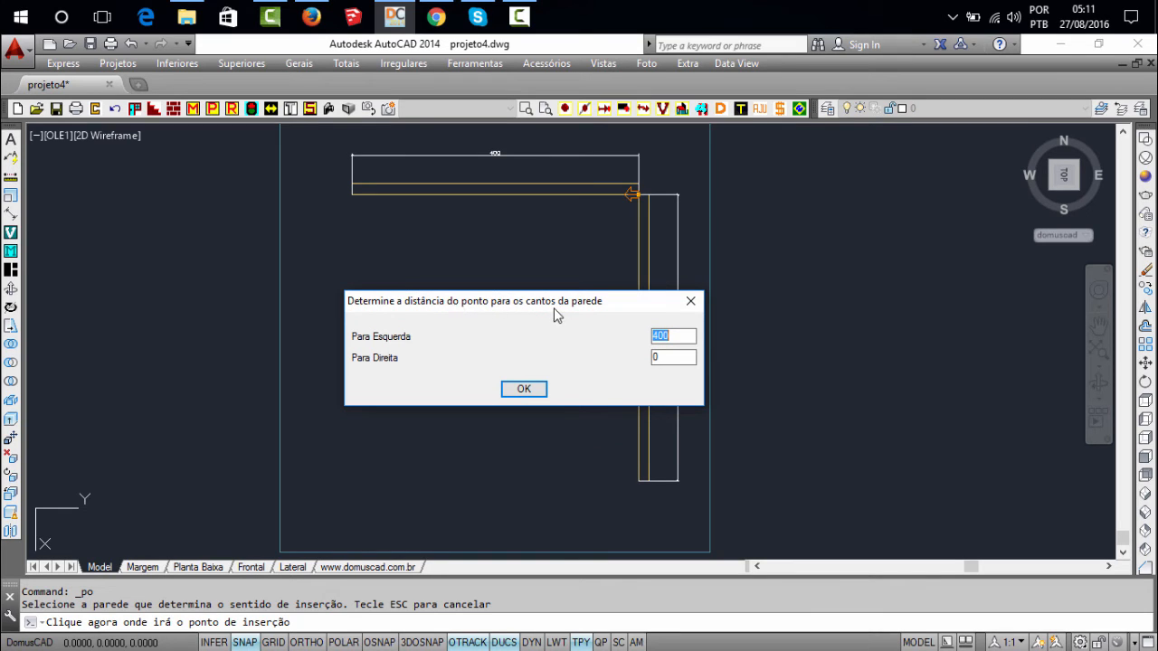
drag(578, 308, 404, 229)
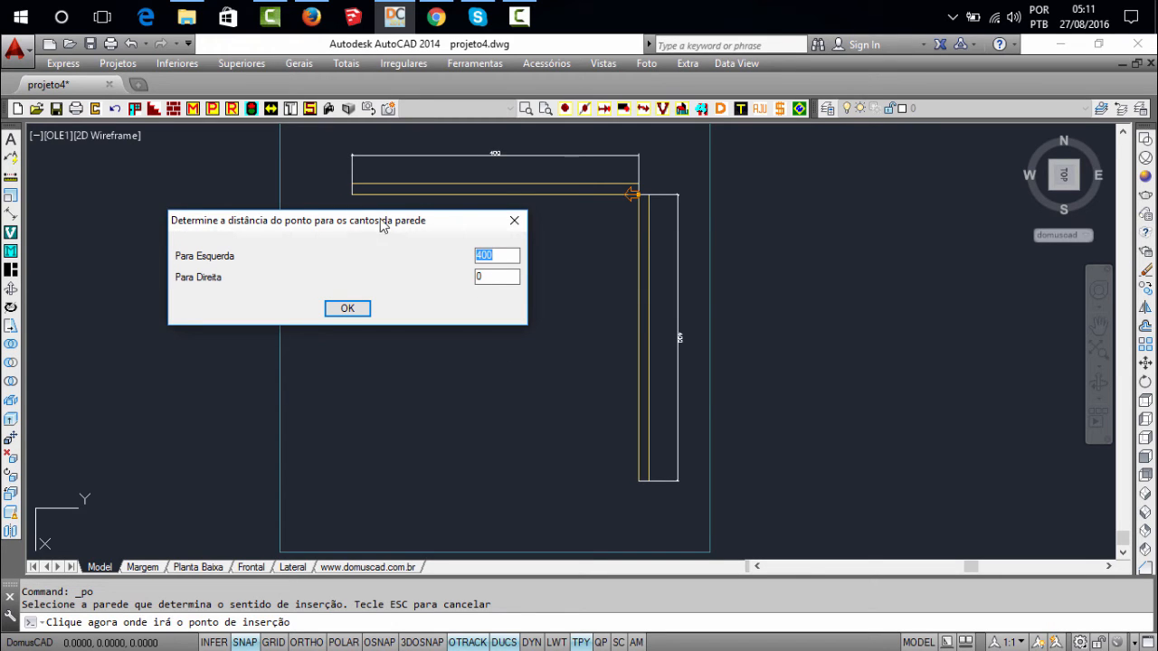
drag(381, 225, 388, 230)
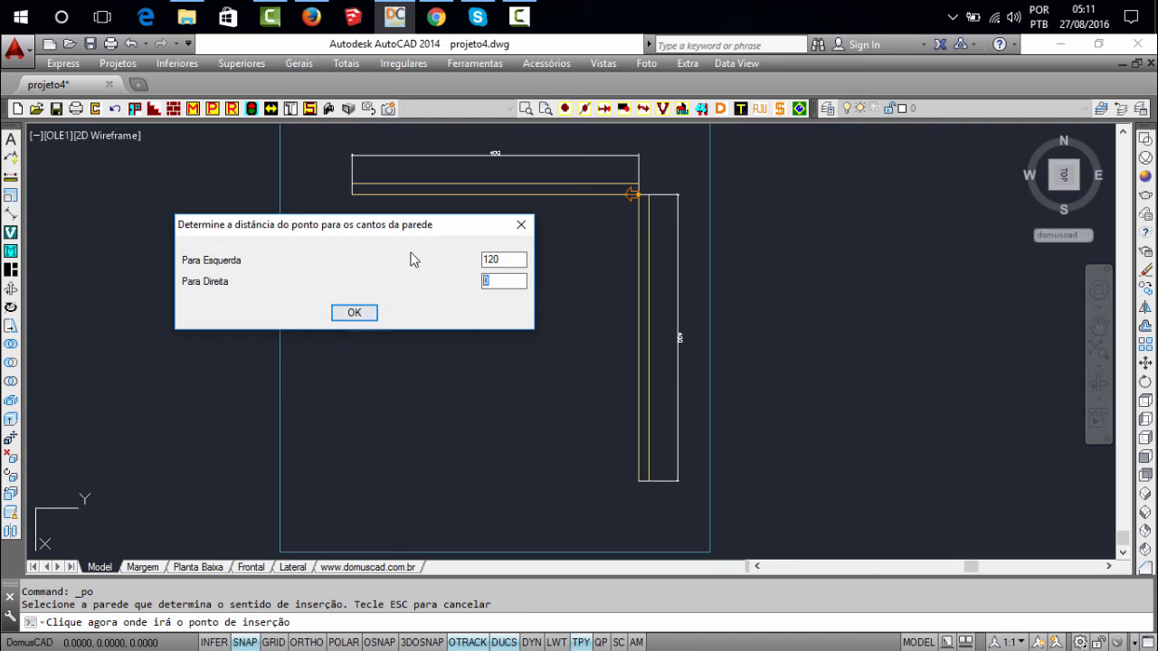
drag(389, 222, 277, 212)
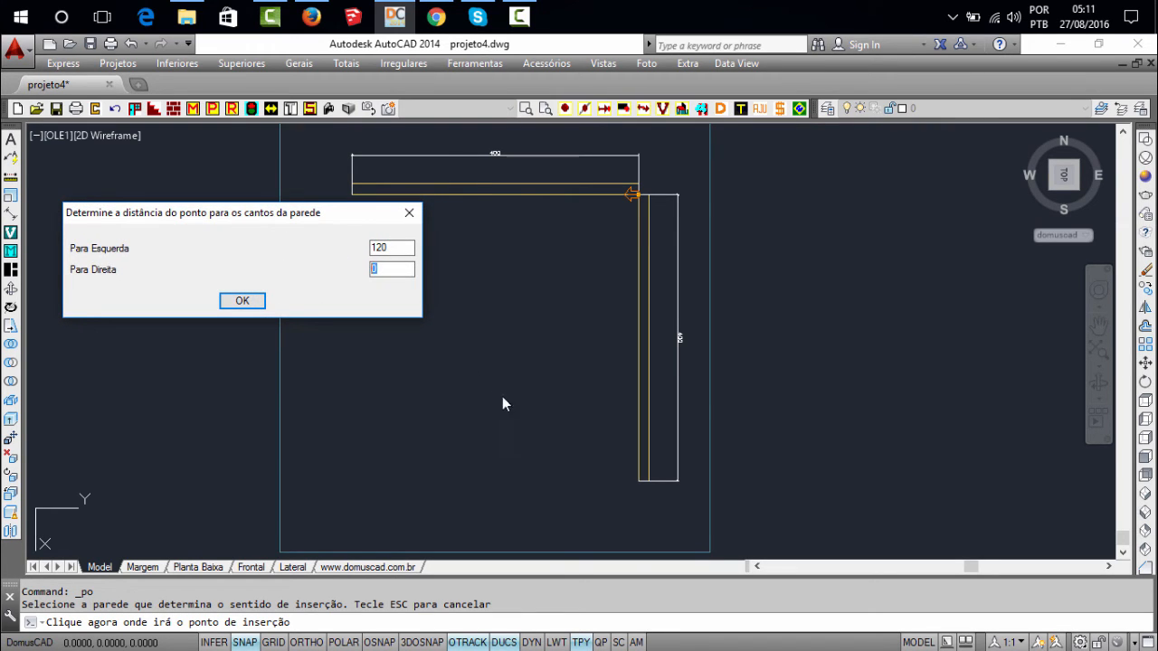
click(256, 305)
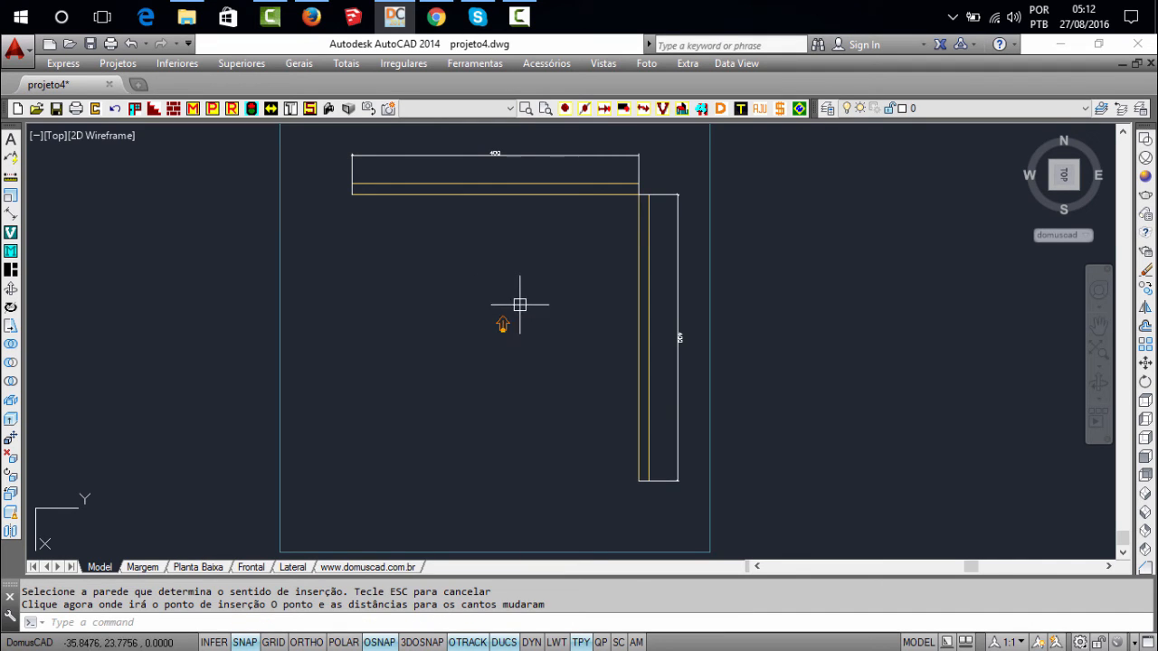
Show the room in a 3D view with the Realistic visual style and examine the off-wall insertion point
scroll(489, 326, up, 2)
scroll(511, 344, down, 2)
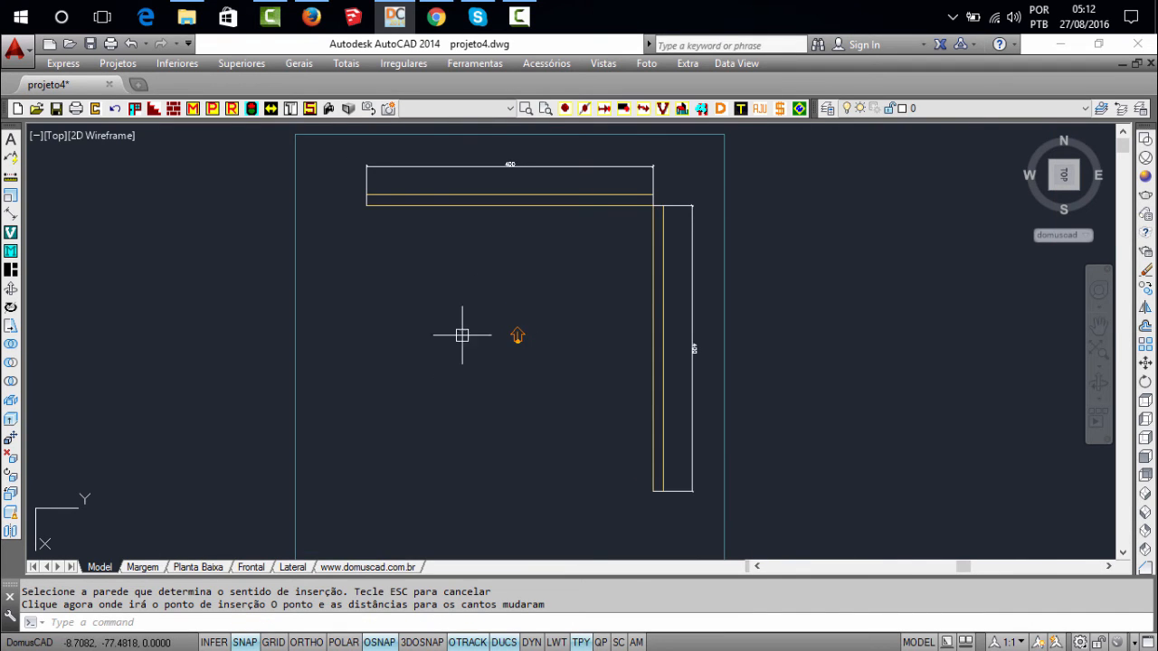
middle_click(557, 293)
middle_click(557, 293)
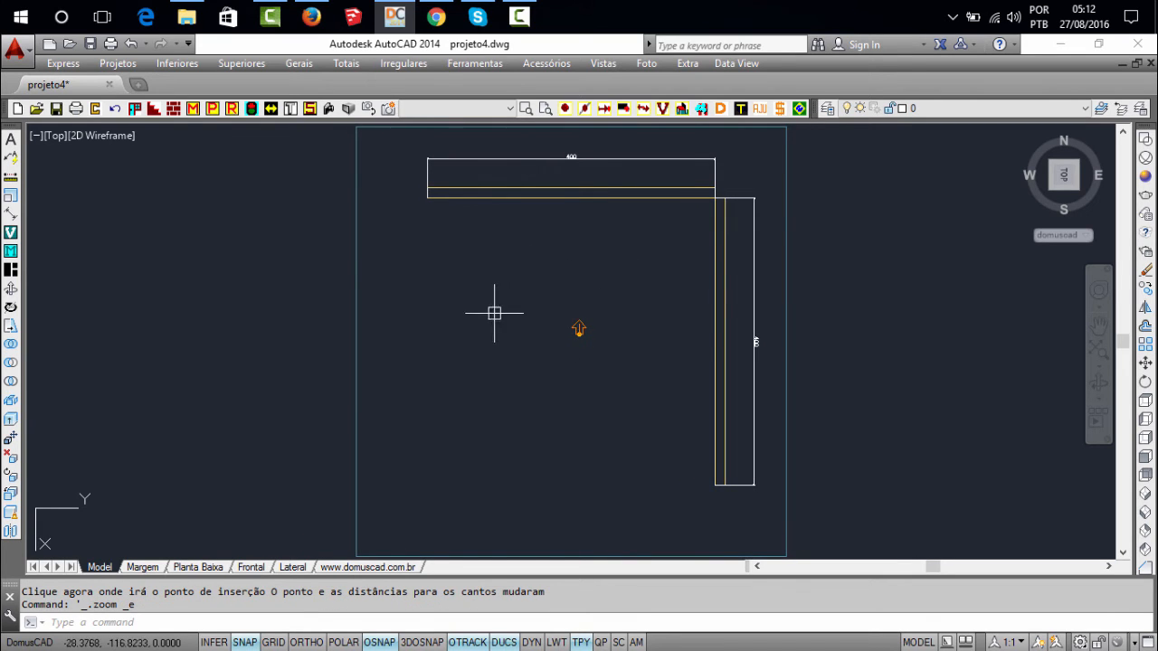
shift+middle_drag(570, 320, 600, 351)
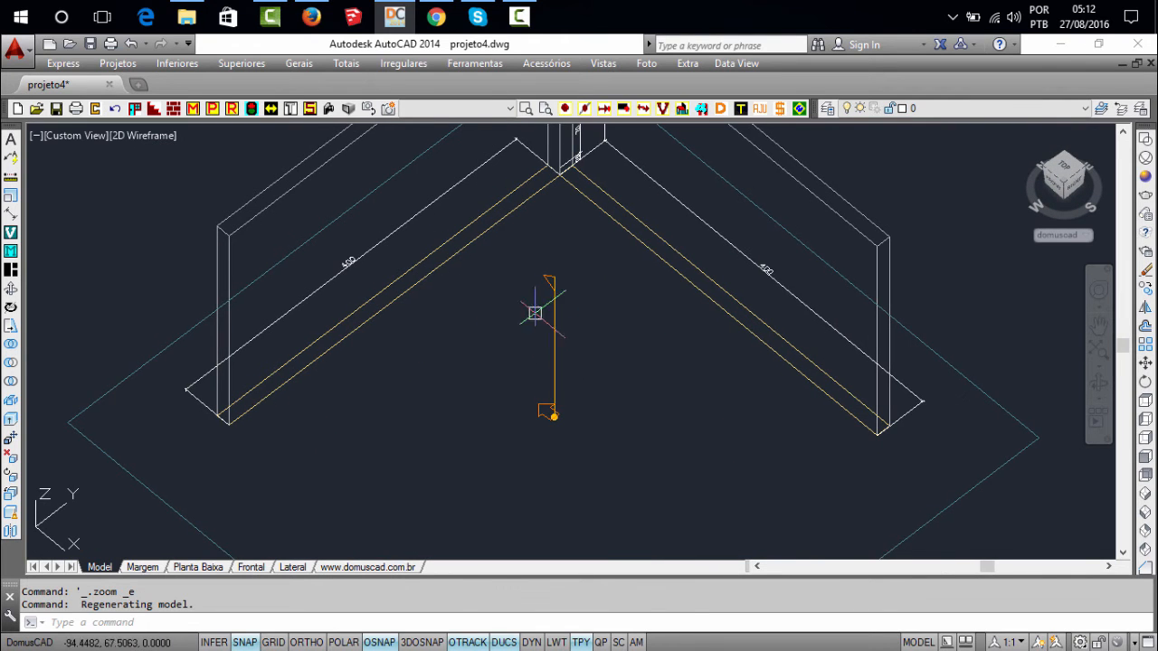
click(348, 109)
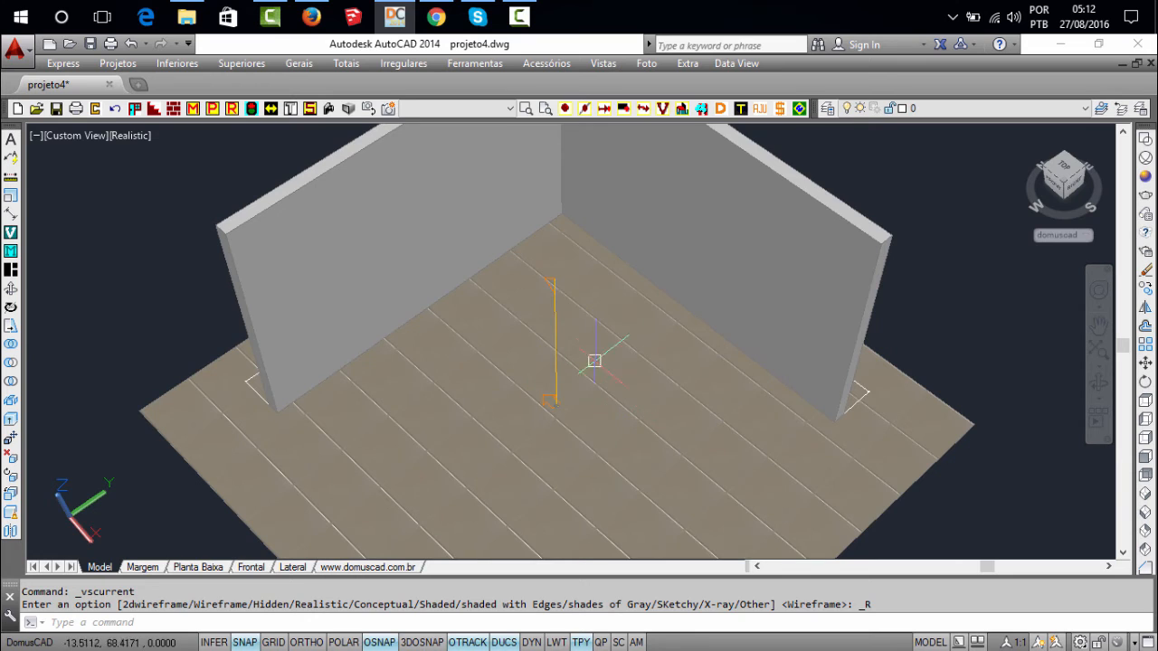
scroll(593, 362, up, 1)
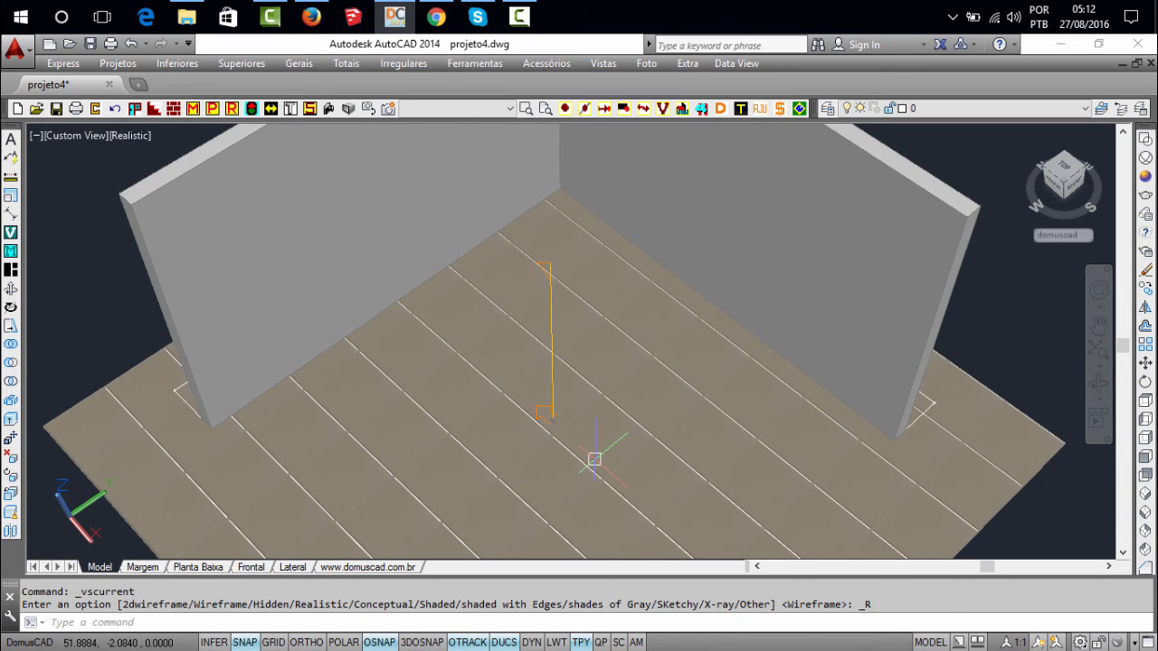
text(p)
key(Return)
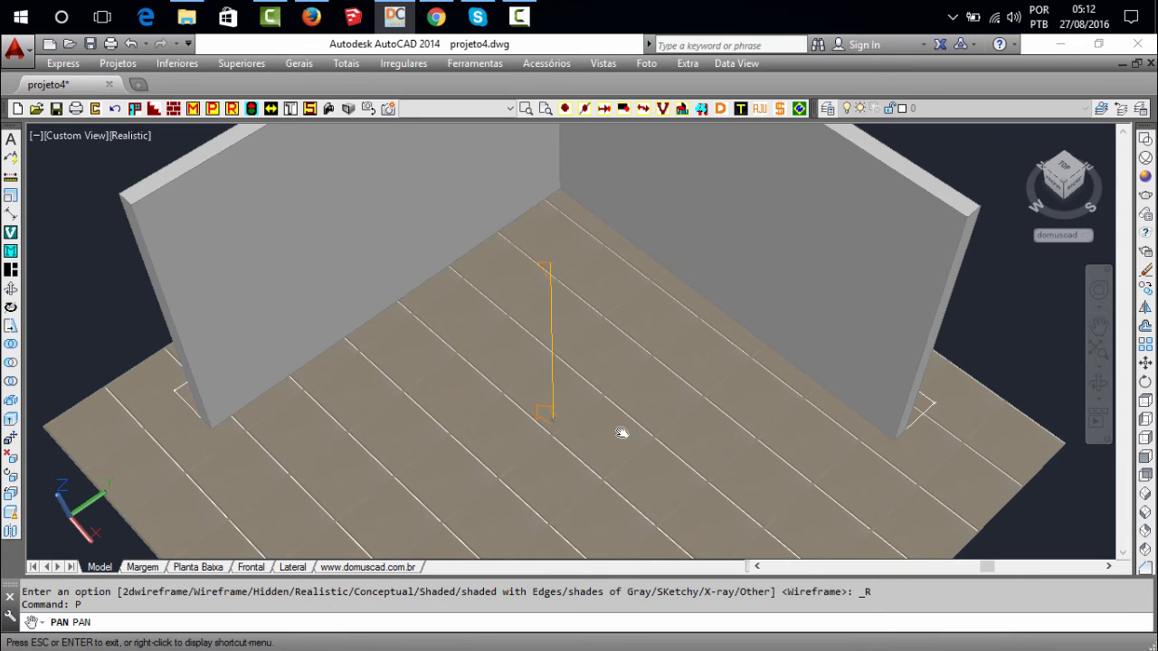
Leave the panning and 3D view and return the drawing to the top plan view in 2D Wireframe
key(Escape)
text(pb)
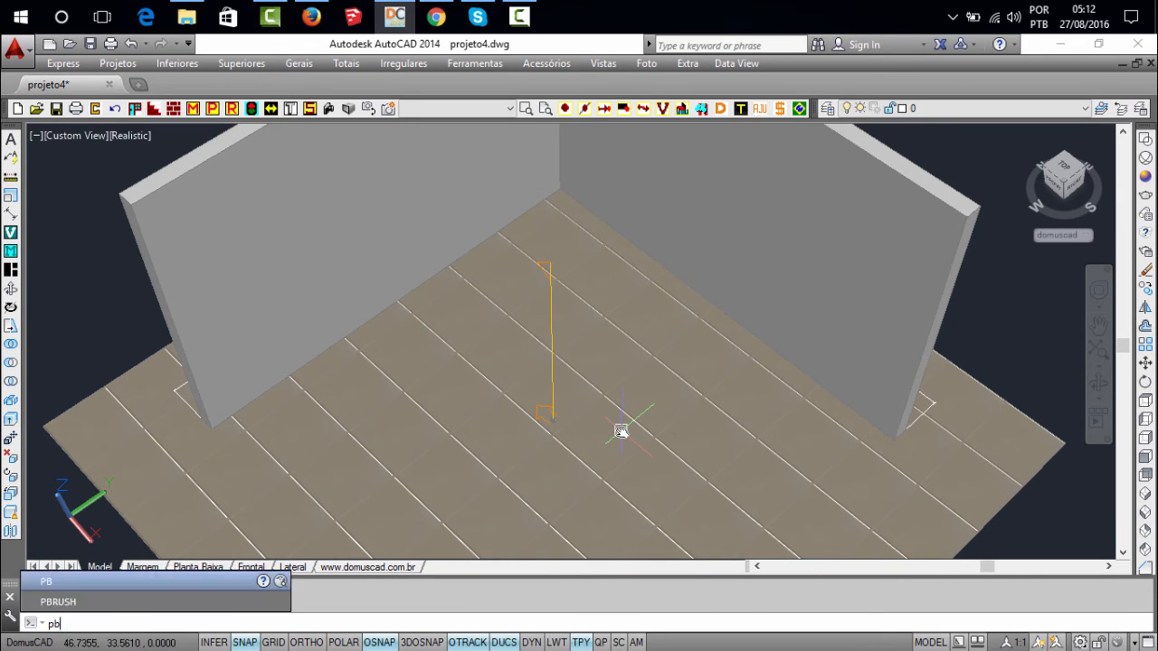
key(Return)
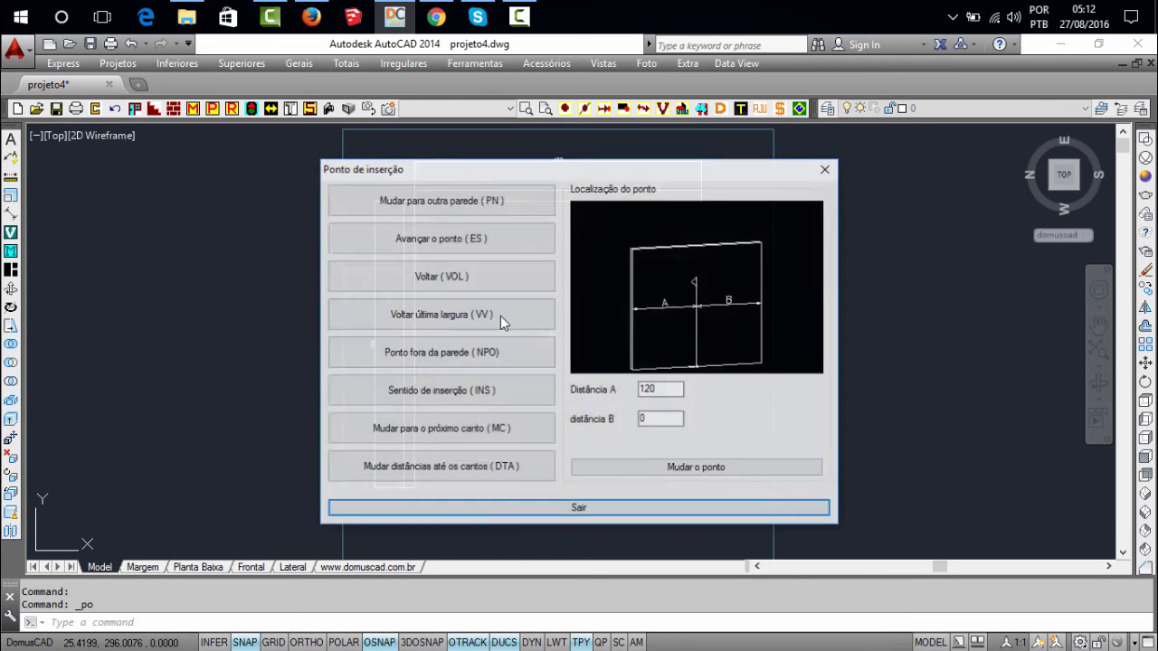
Use Ponto fora da parede (NPO) with the vertical wall as direction, placing the point beside its lower part with Para Esquerda set to 100
click(463, 349)
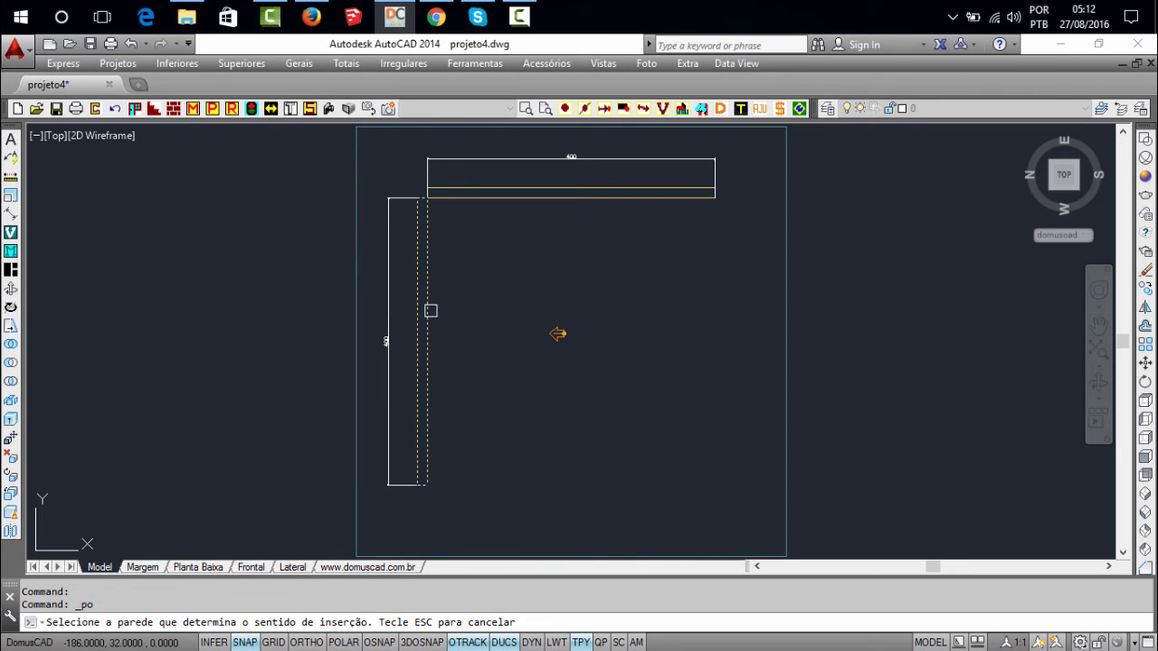
click(428, 276)
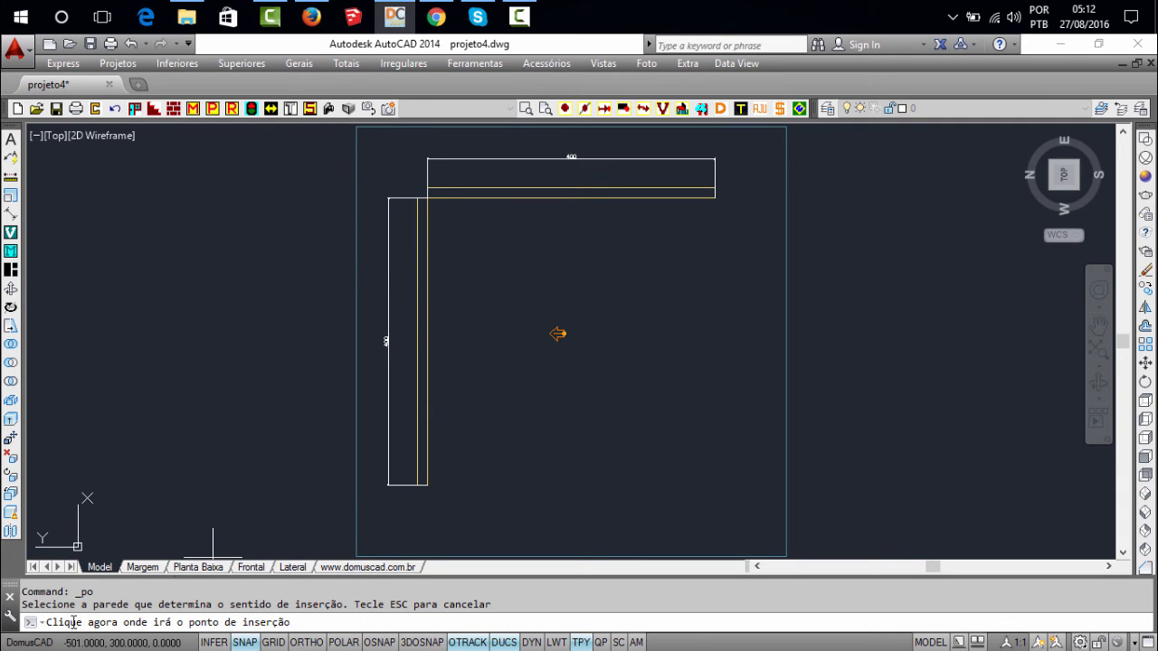
click(492, 407)
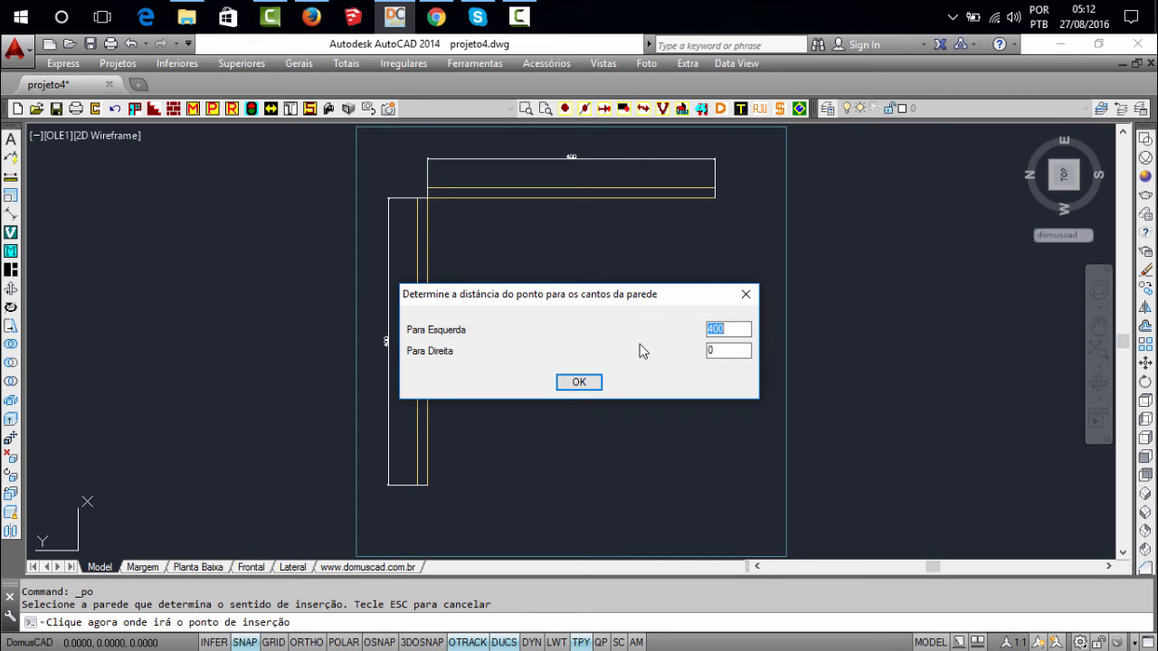
text(100)
click(592, 383)
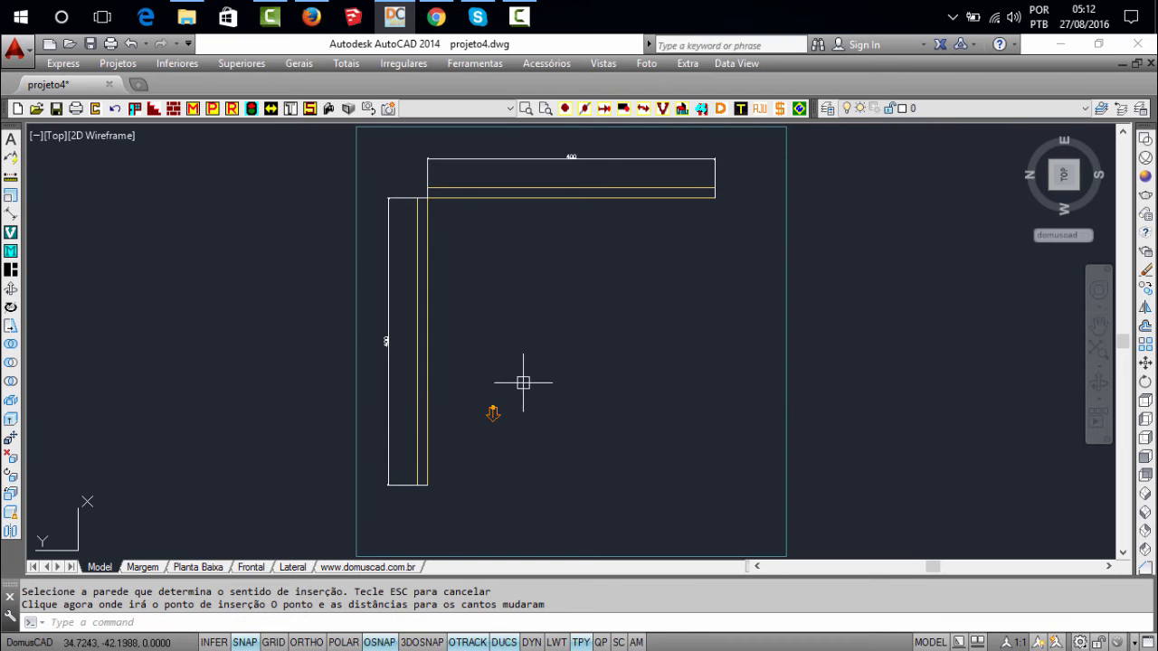
Move the insertion point from the open floor to the horizontal wall at the shared corner using Mudar para outra parede (PN)
scroll(507, 416, up, 3)
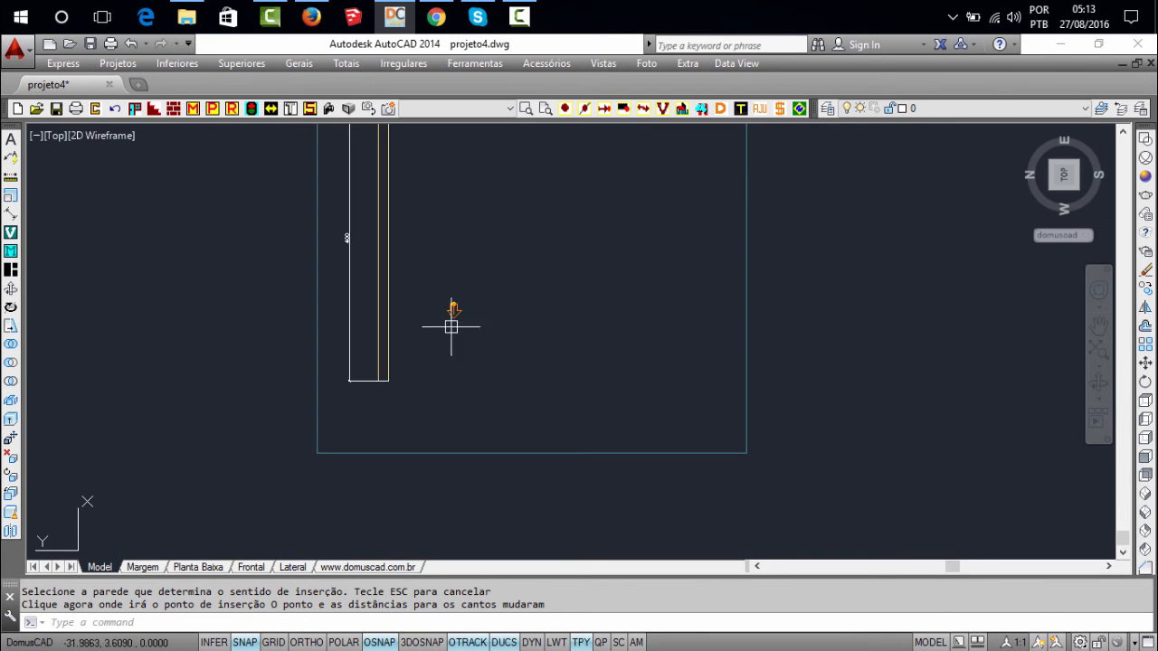
scroll(453, 320, down, 2)
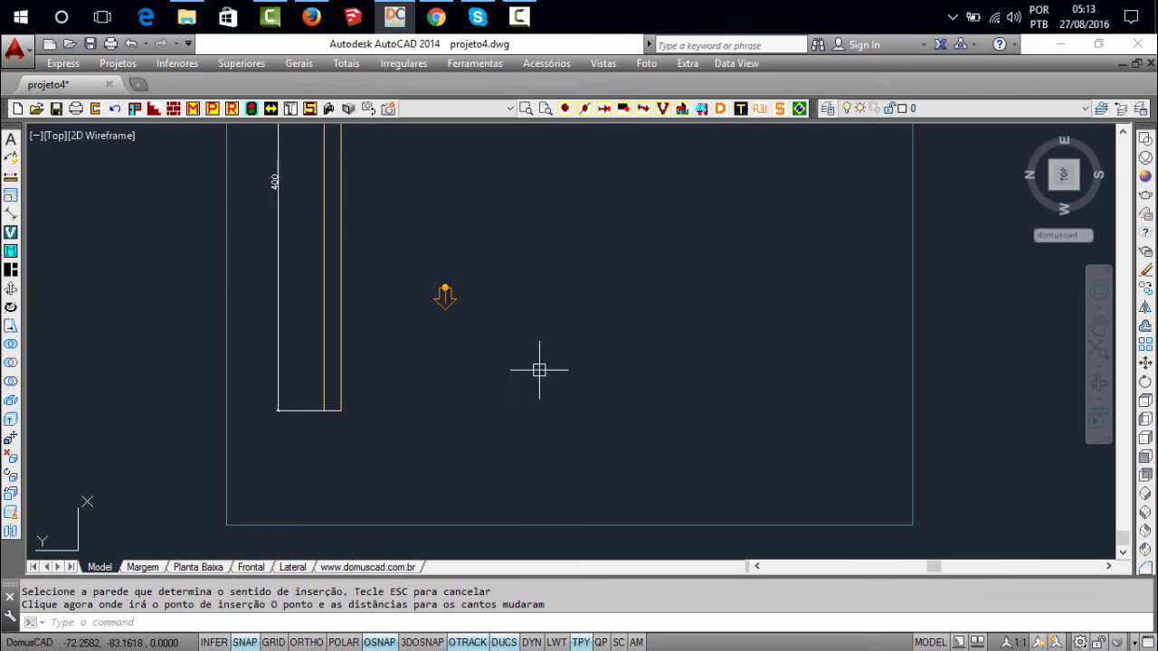
middle_drag(480, 333, 465, 394)
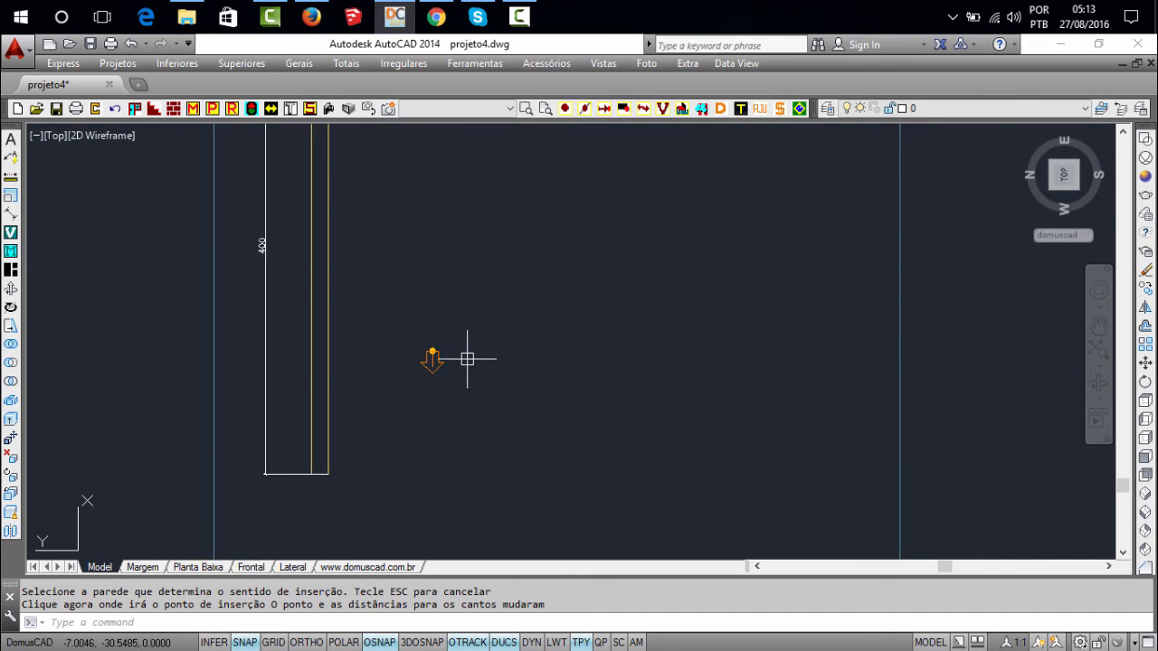
scroll(473, 359, down, 2)
middle_click(475, 356)
middle_click(475, 357)
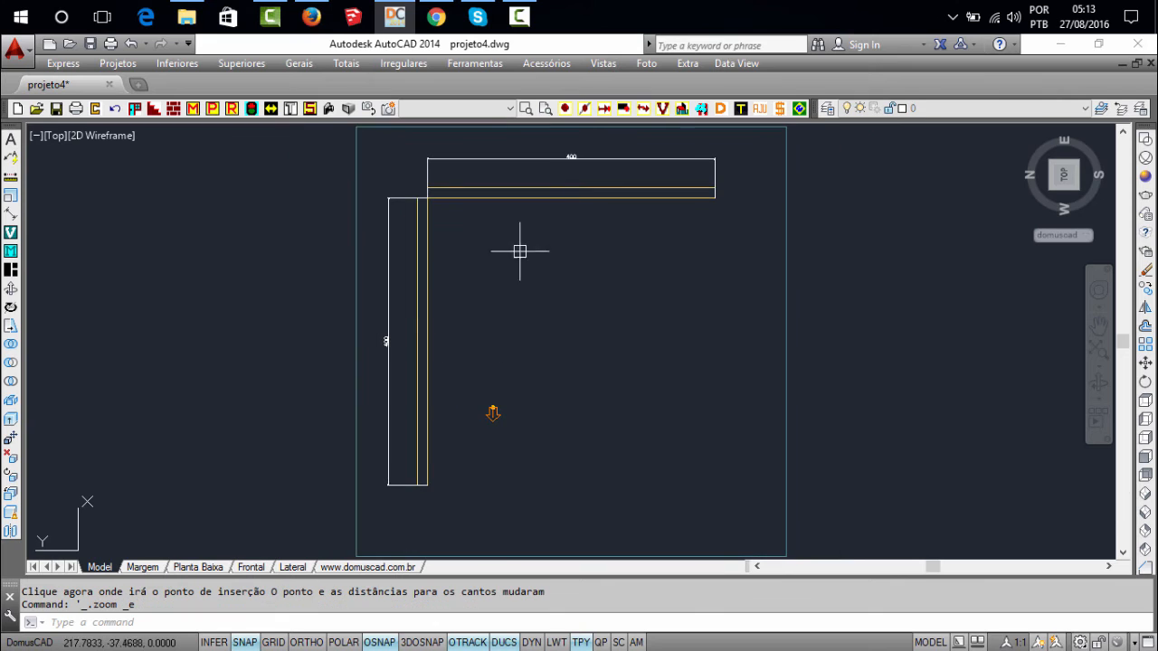
click(566, 113)
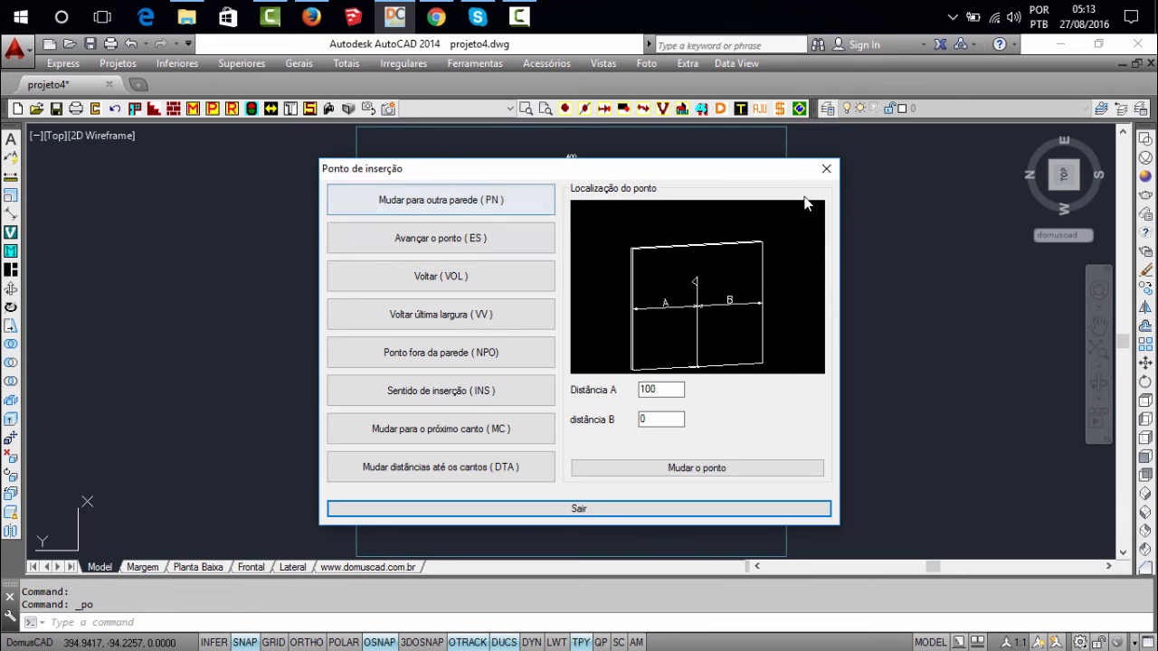
click(491, 199)
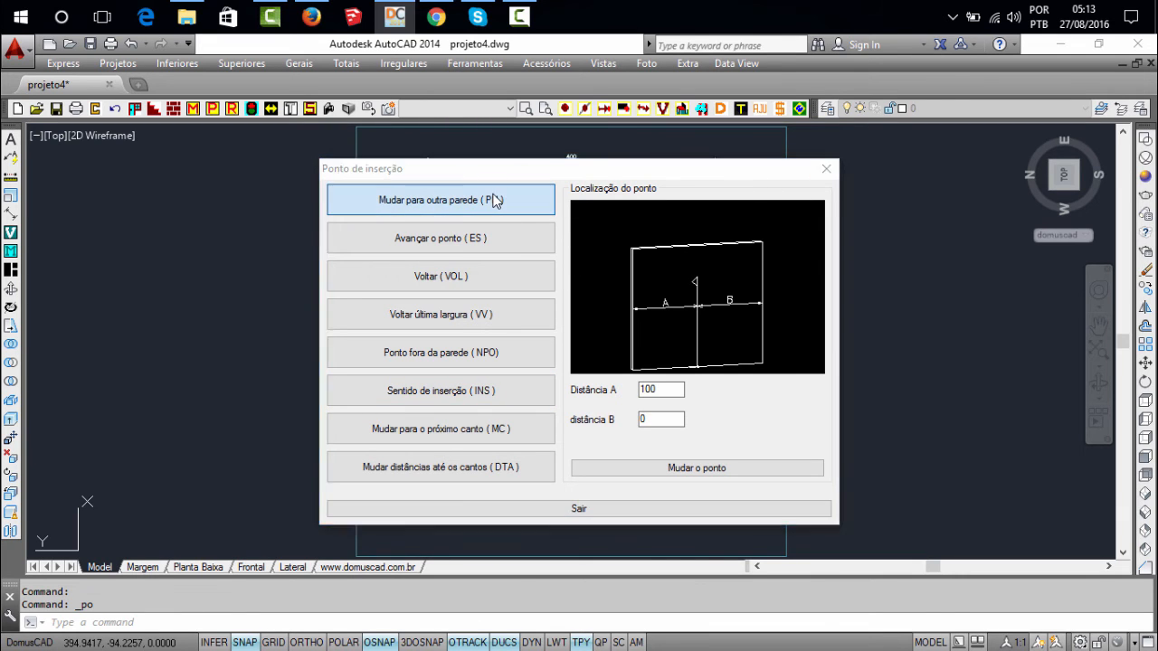
click(722, 137)
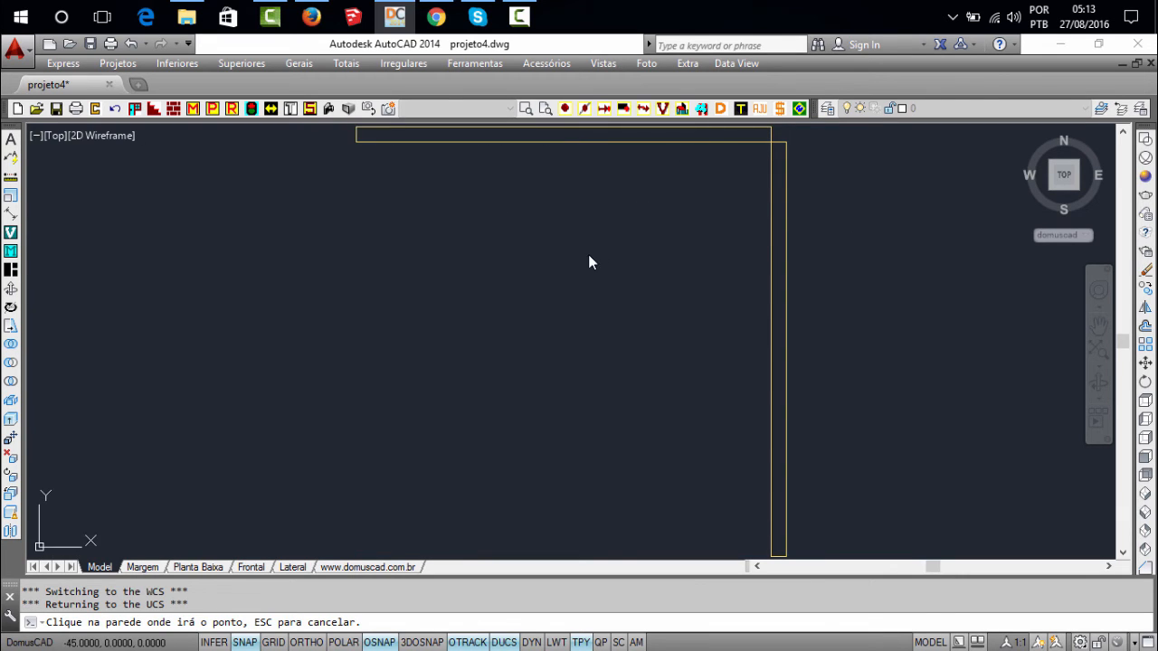
click(674, 381)
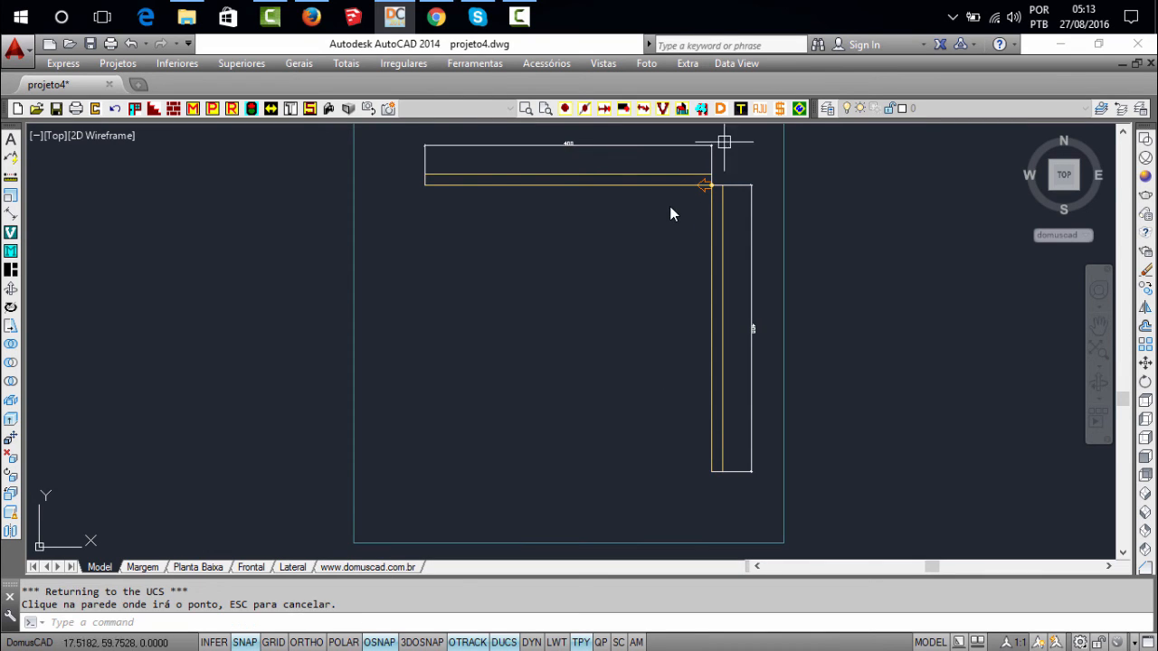
Invert the insertion direction at the wall corner with Sentido de inserção (INS) and check the arrow up close
click(564, 107)
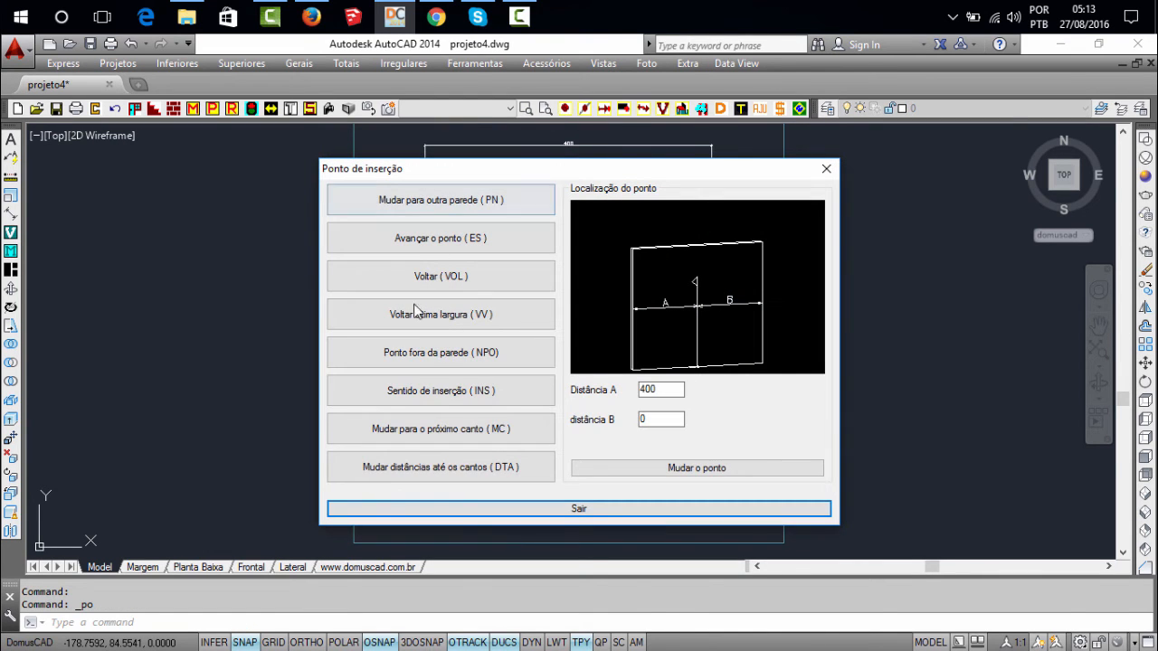
click(432, 392)
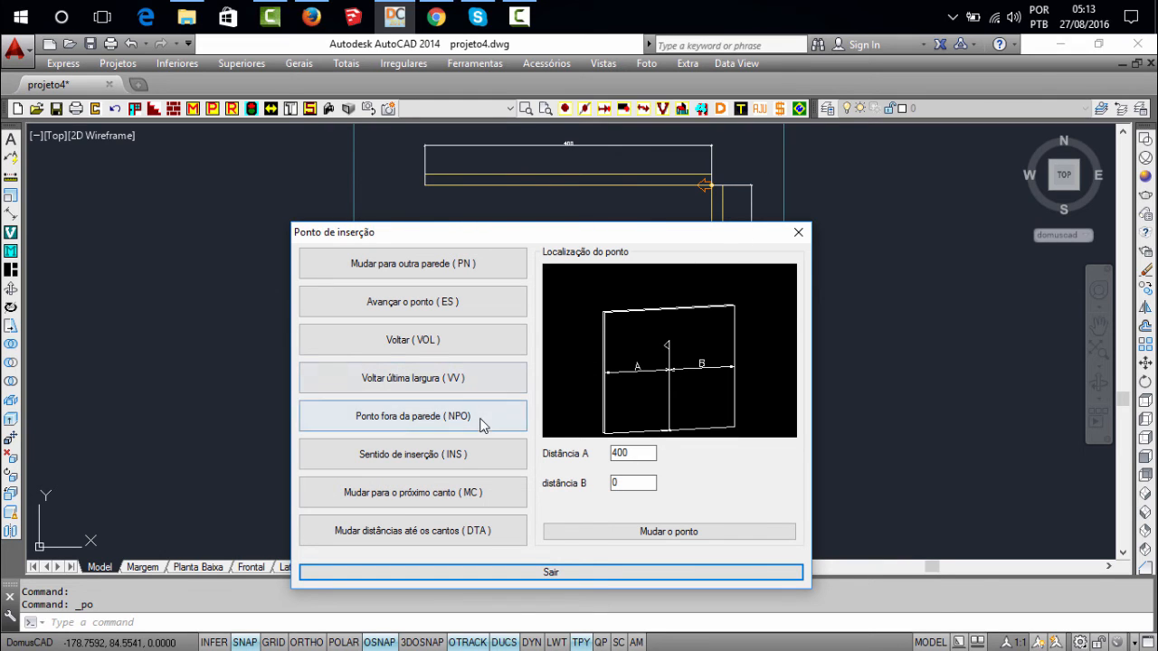
click(445, 463)
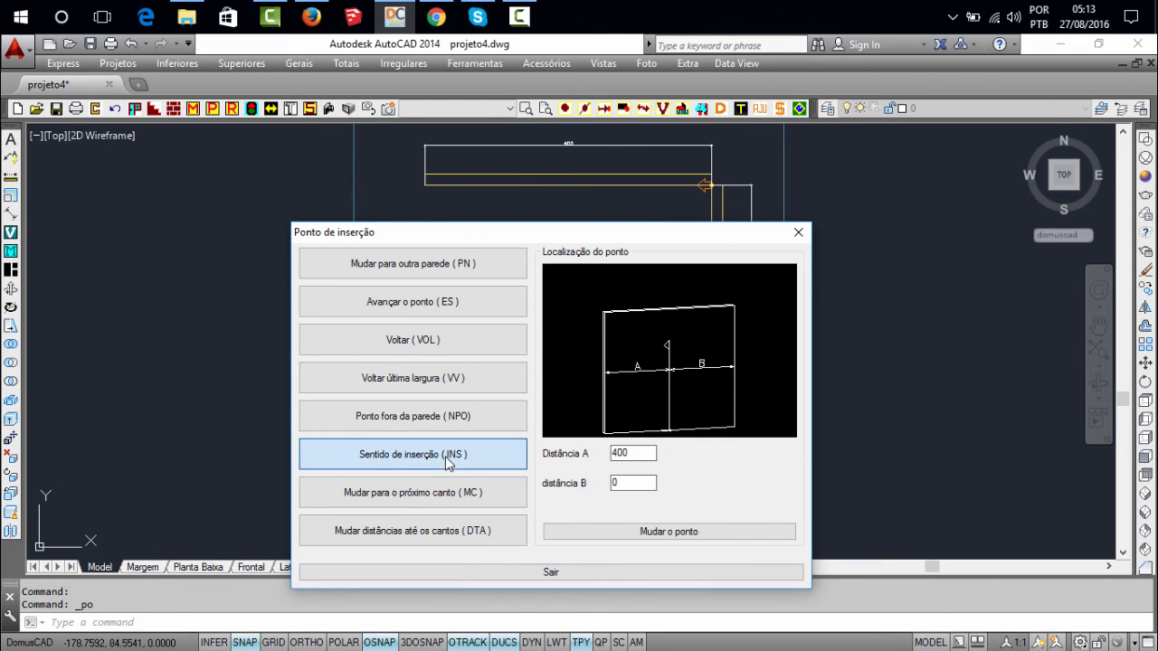
scroll(714, 185, up, 4)
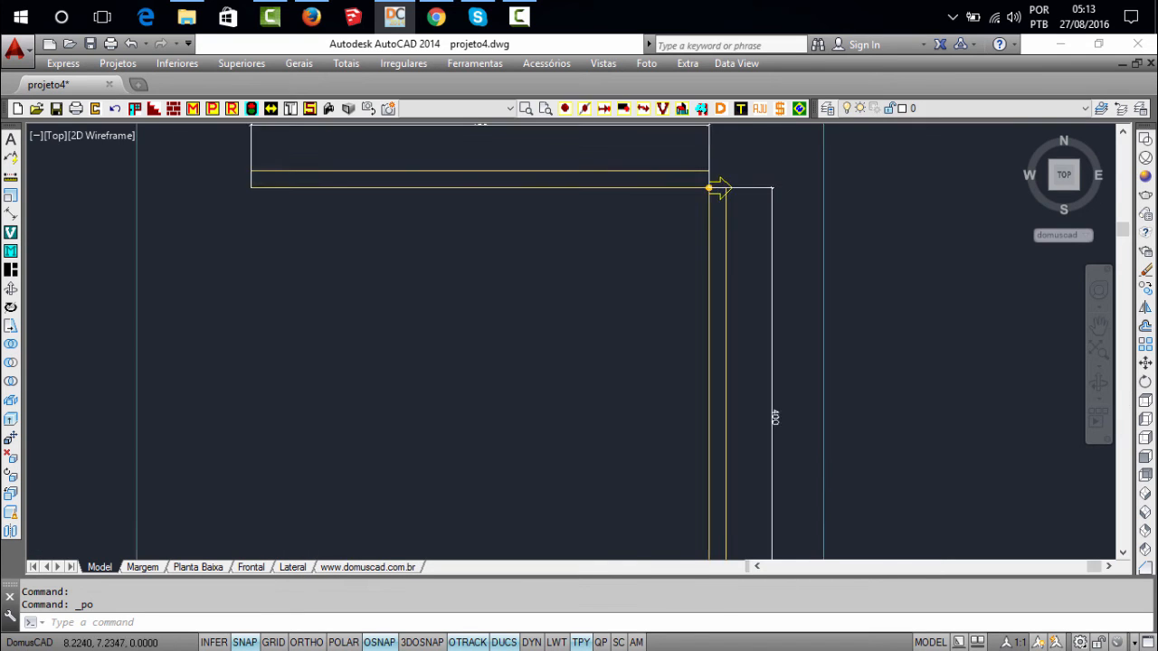
scroll(723, 205, down, 2)
scroll(723, 267, down, 3)
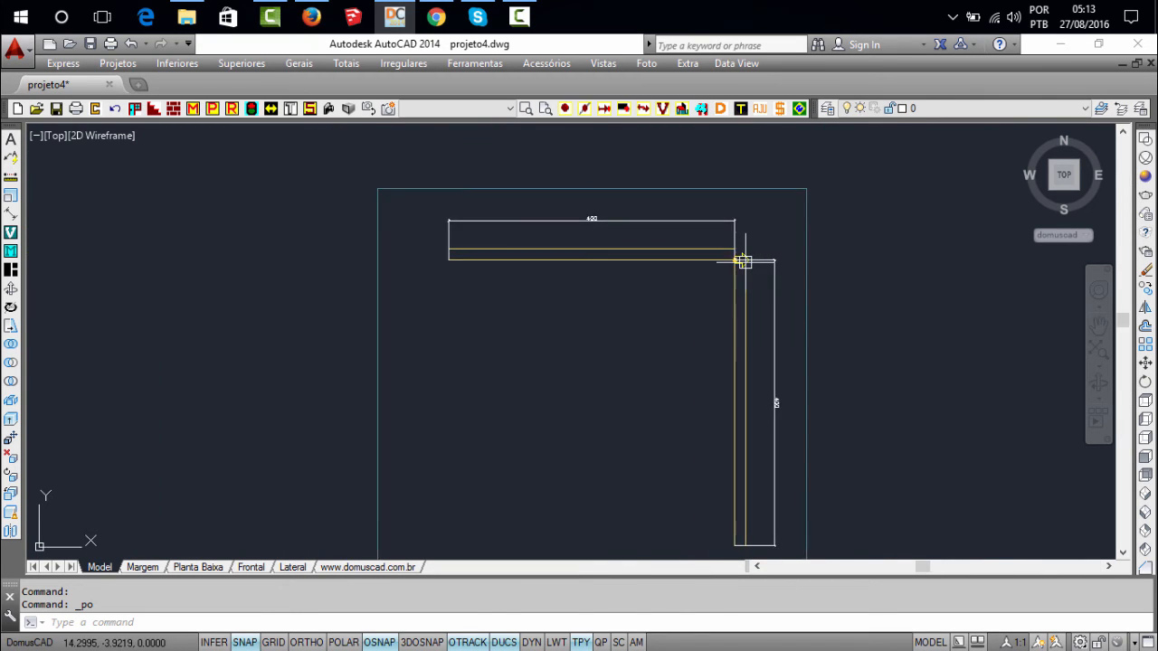
scroll(737, 259, up, 2)
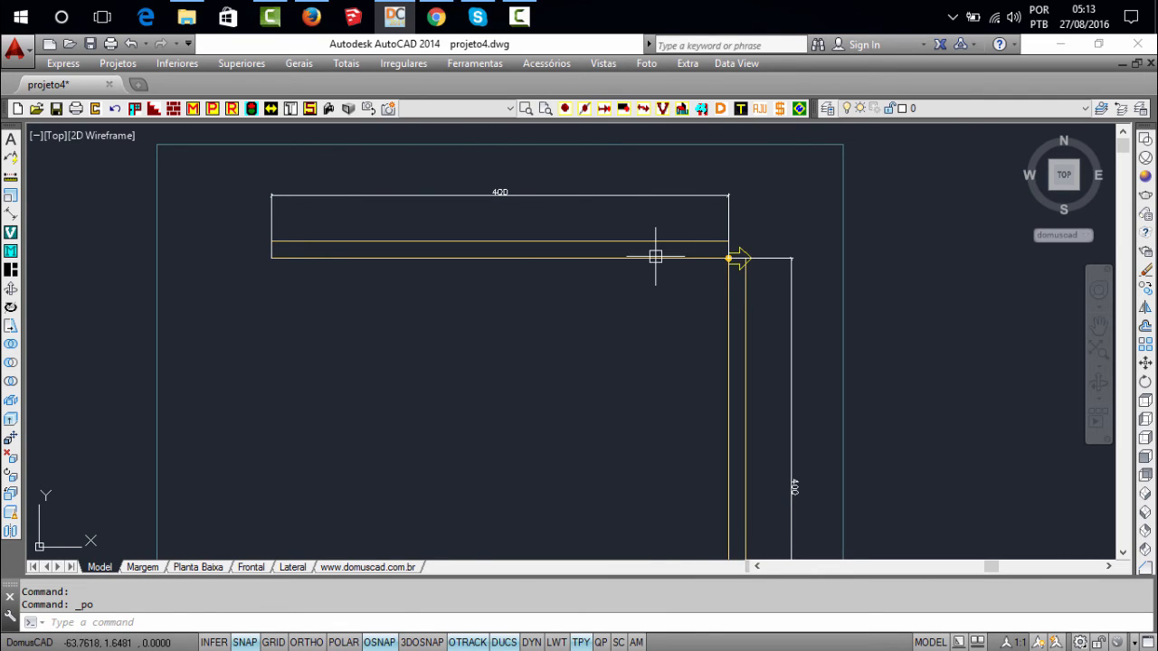
scroll(736, 258, up, 2)
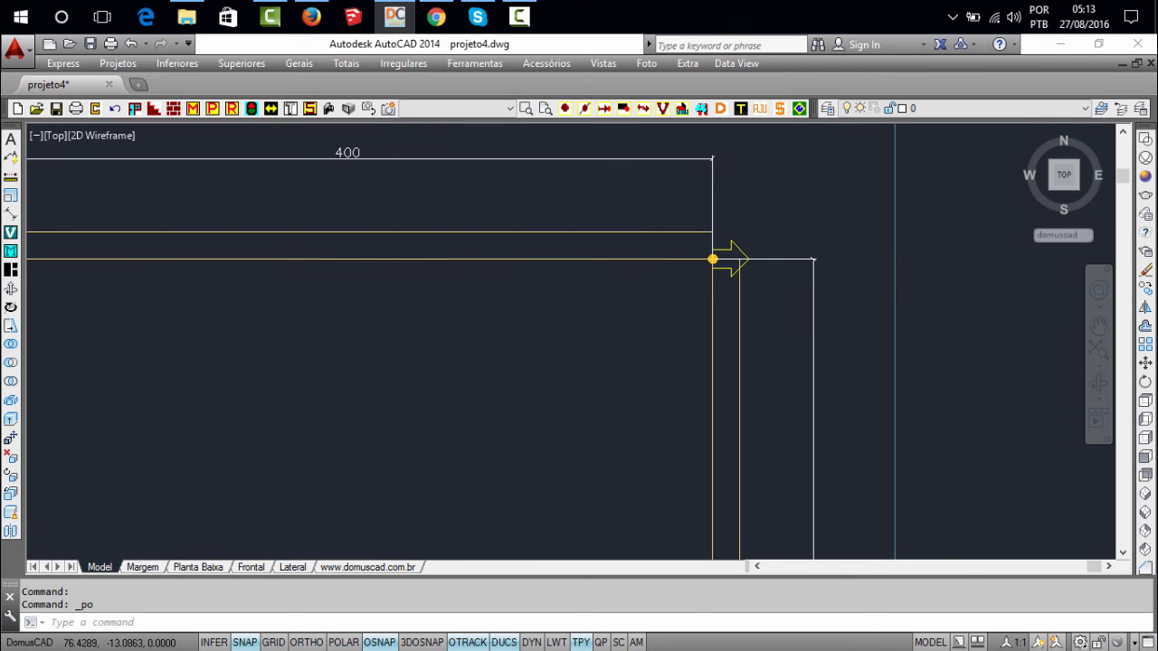
Apply Sentido de inserção (INS) again so the insertion arrow points back along the horizontal wall
scroll(851, 283, down, 2)
click(565, 110)
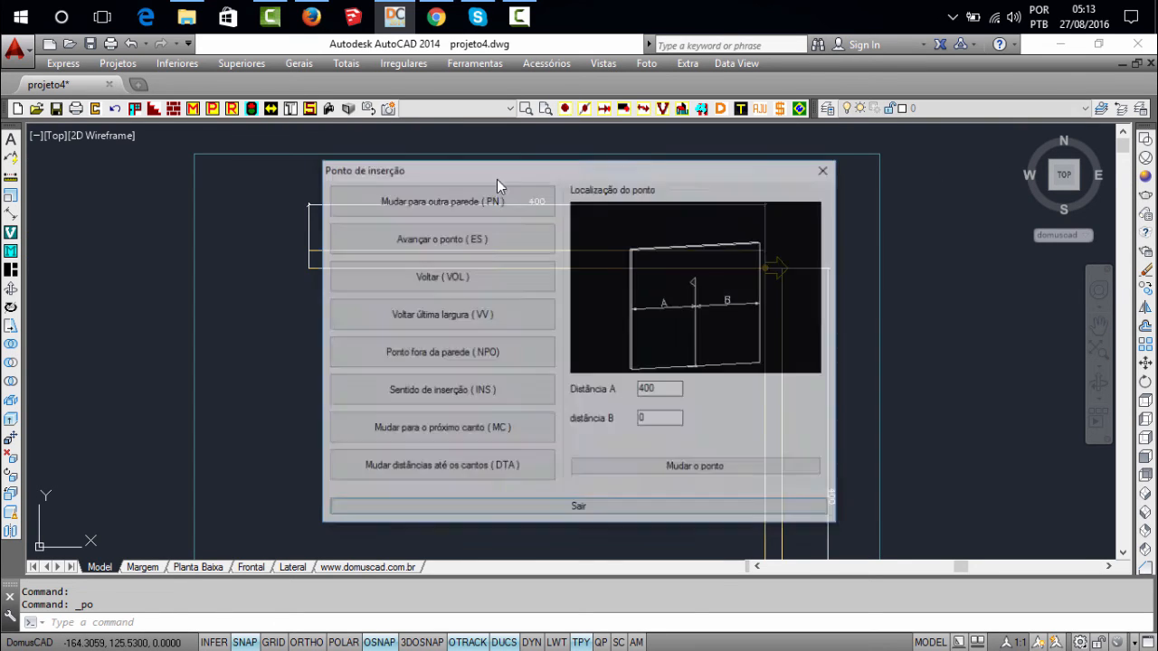
click(479, 401)
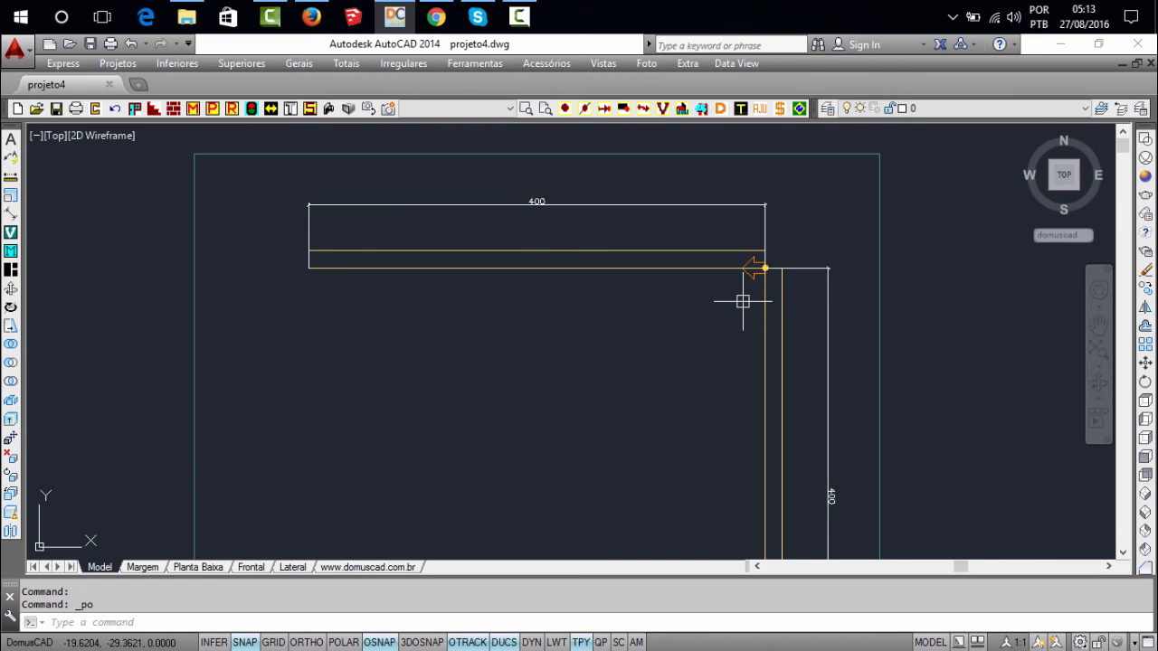
Insert a G2 cabinet at the corner with Largura 80, Profundidade 55 and Altura 70
text(g2)
key(Return)
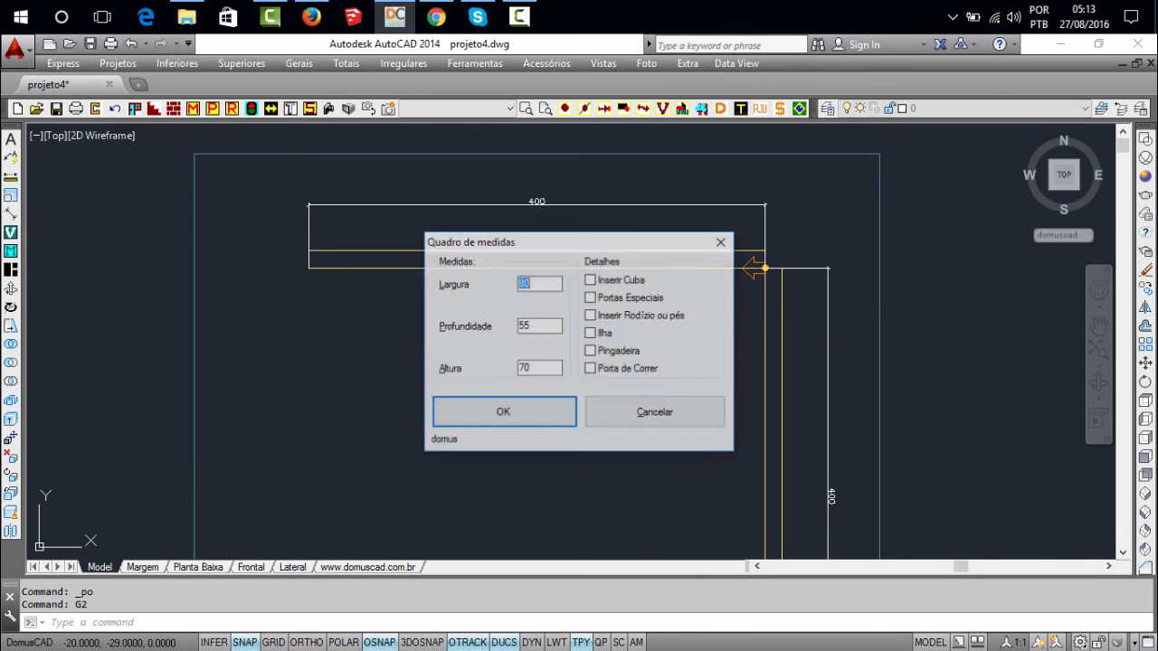
key(Return)
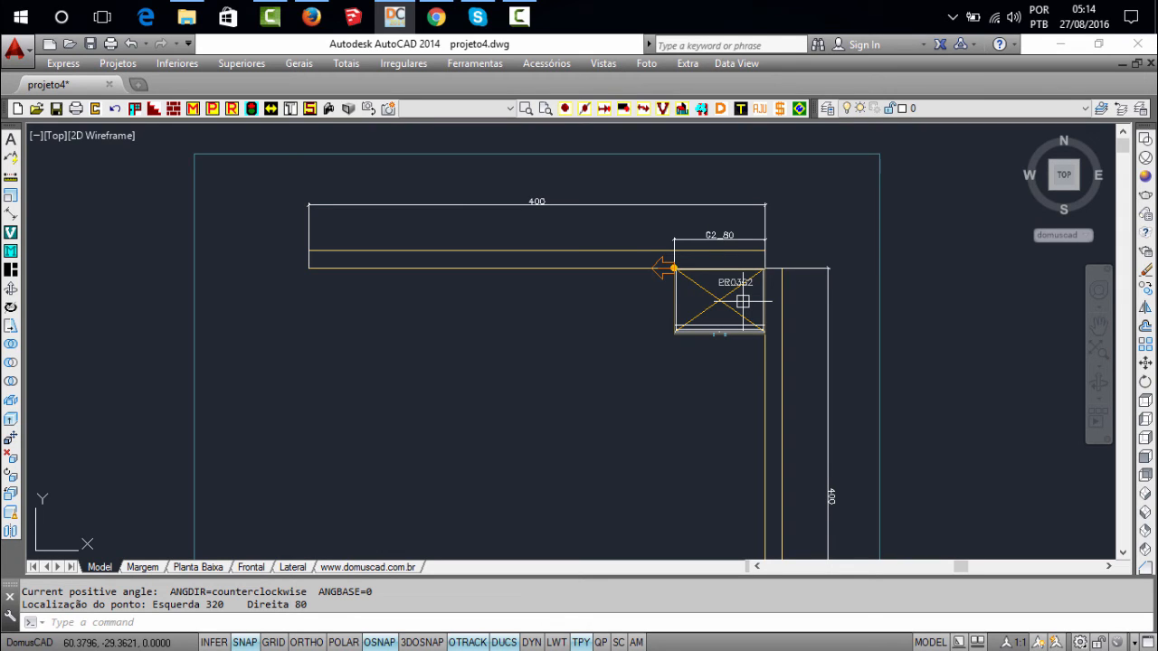
Turn the insertion direction back toward the corner, over the G2 cabinet, with Sentido de inserção (INS)
text(in)
key(BackSpace)
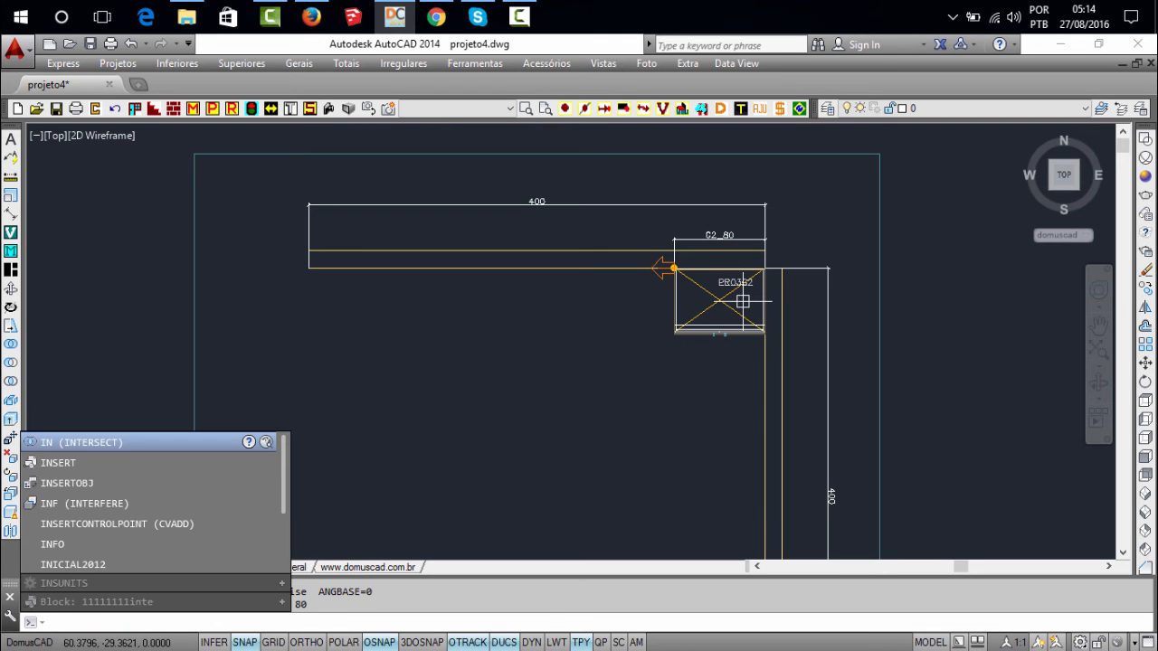
click(570, 112)
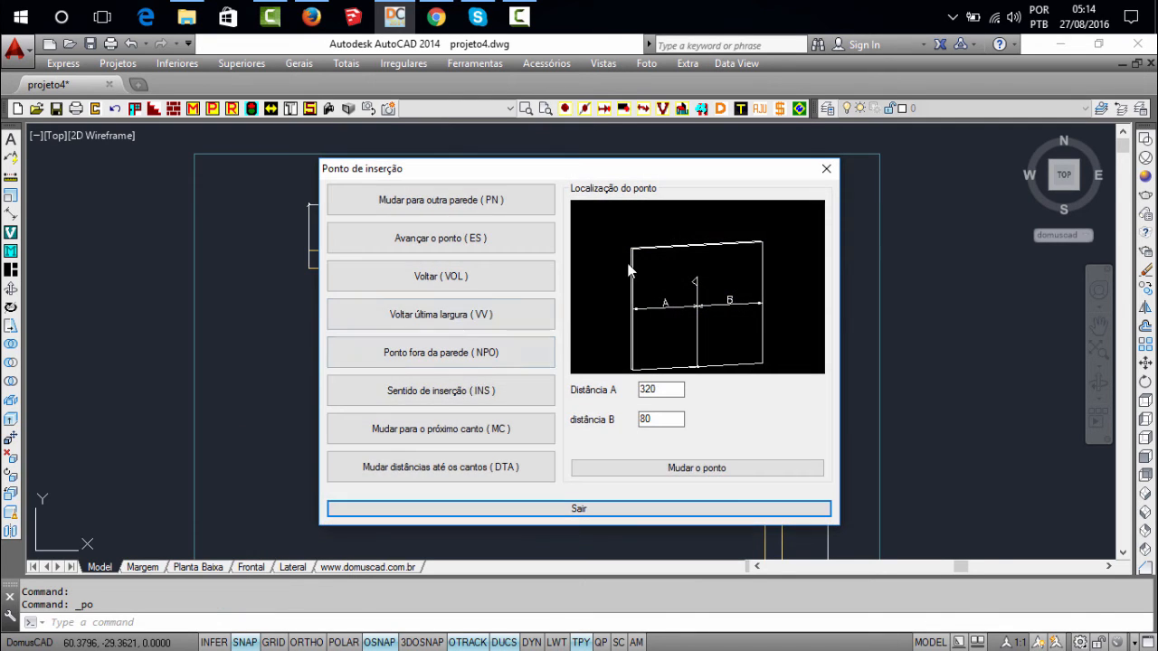
click(468, 391)
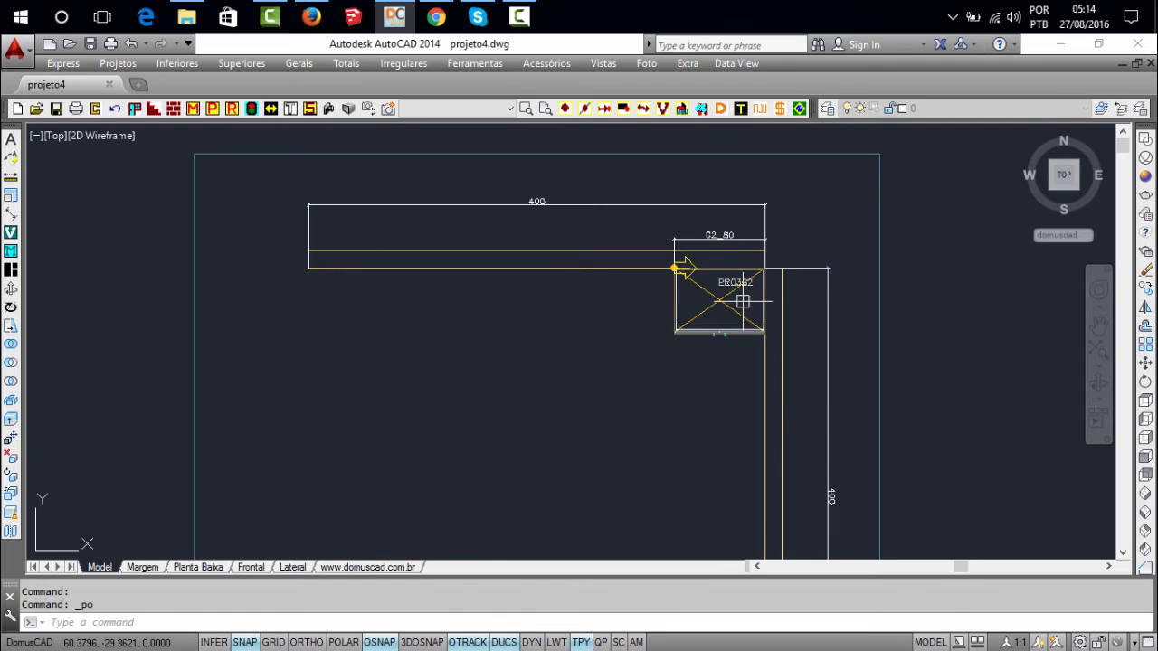
Insert an AS2 cabinet above the G2 cabinet with Largura 80, Altura 100 and Distância até o piso 150
scroll(721, 285, up, 2)
text(a)
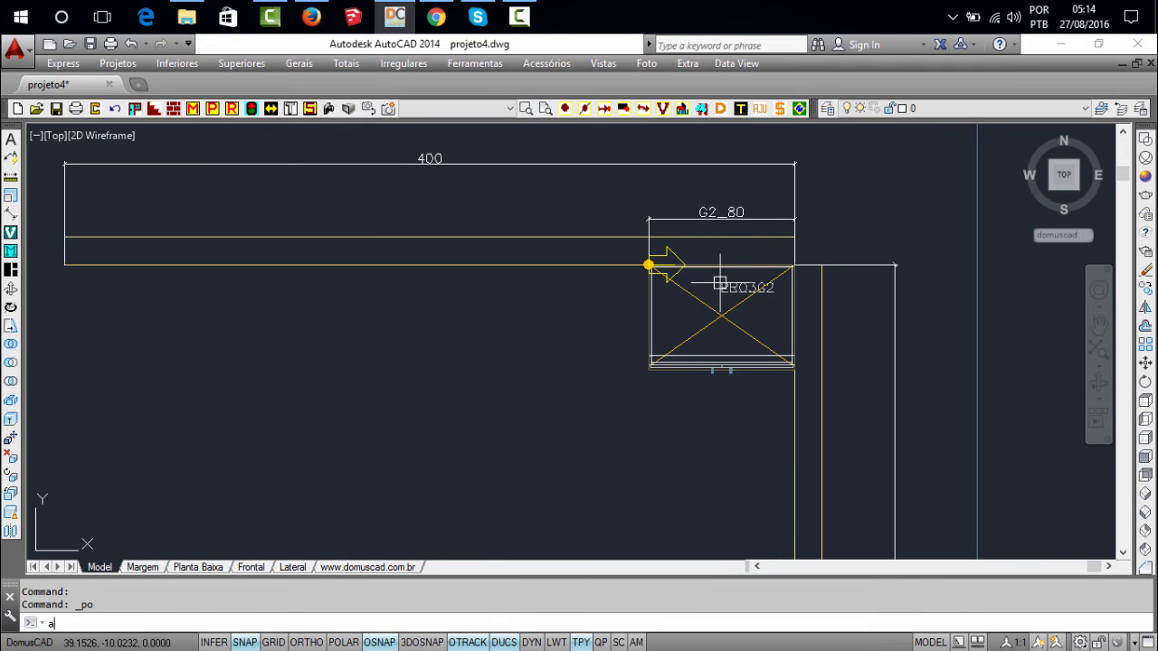
text(s2)
key(Return)
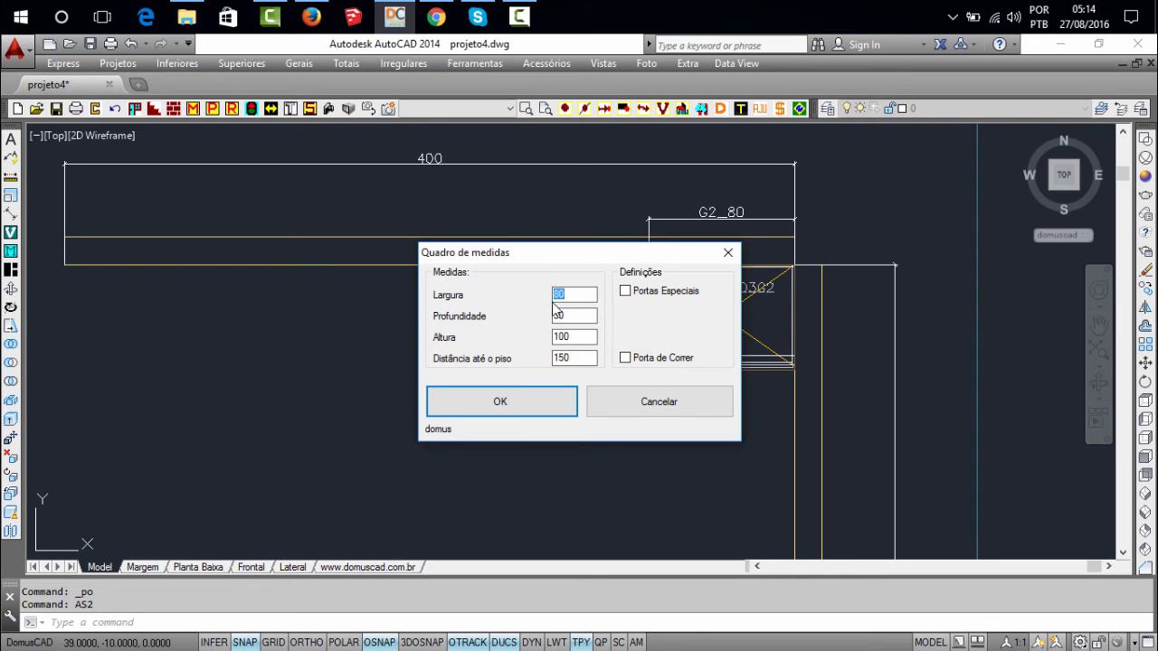
click(525, 400)
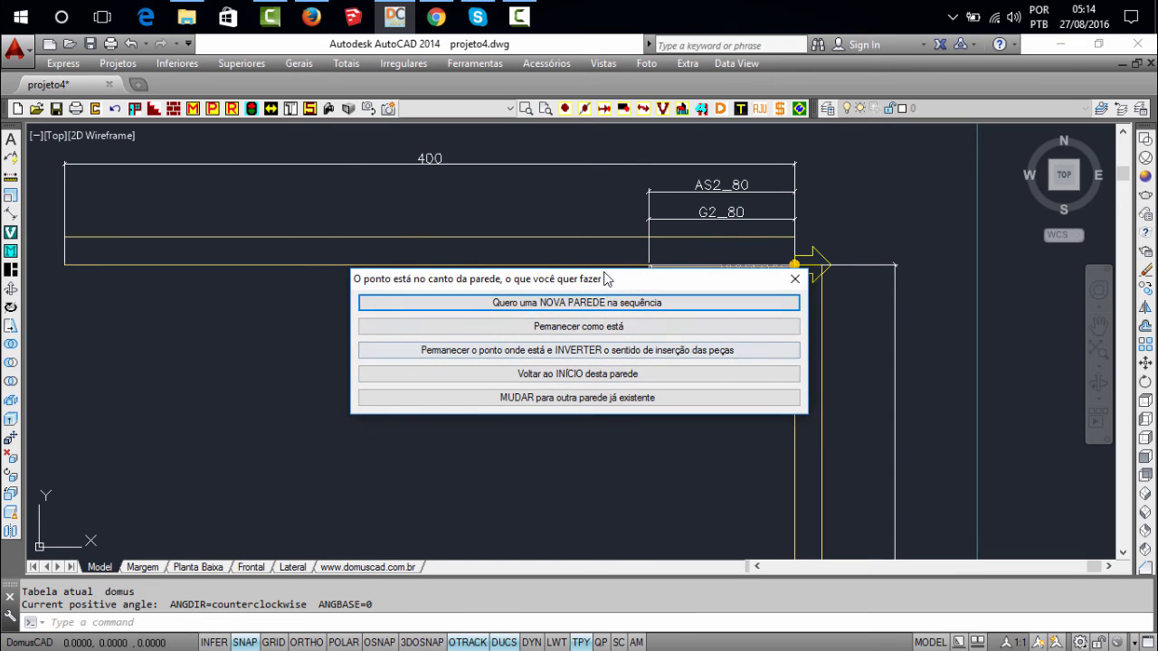
Move the wall-corner options dialog clear of the cabinets and choose to keep the point in place while inverting the insertion direction
drag(604, 278, 489, 275)
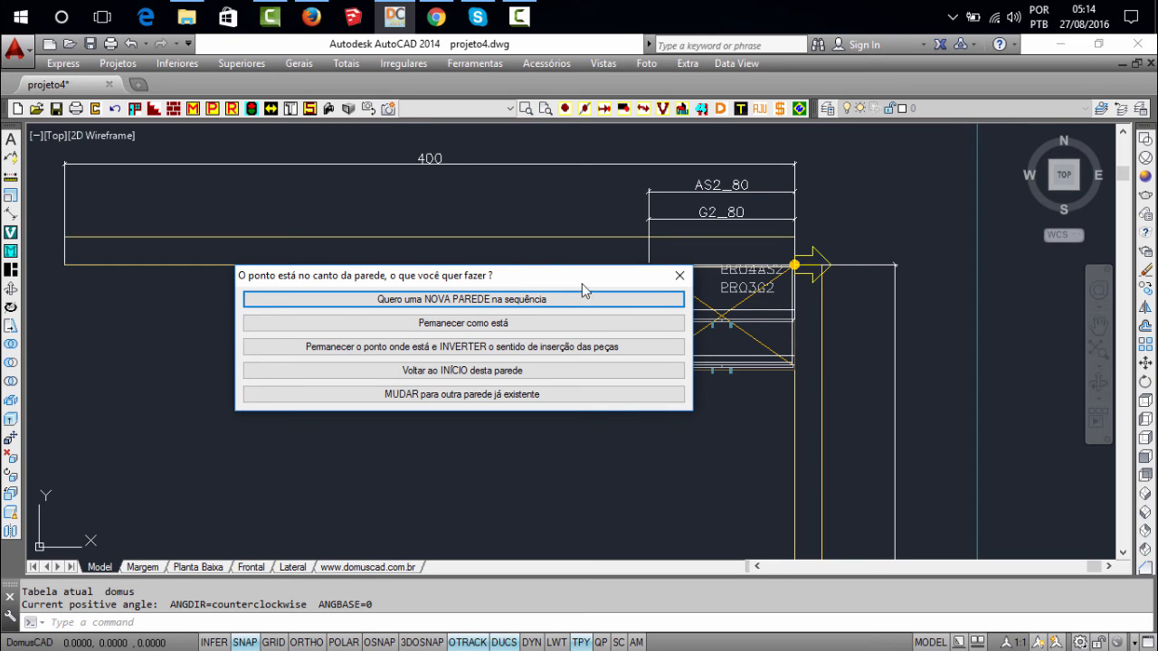
drag(506, 271, 507, 282)
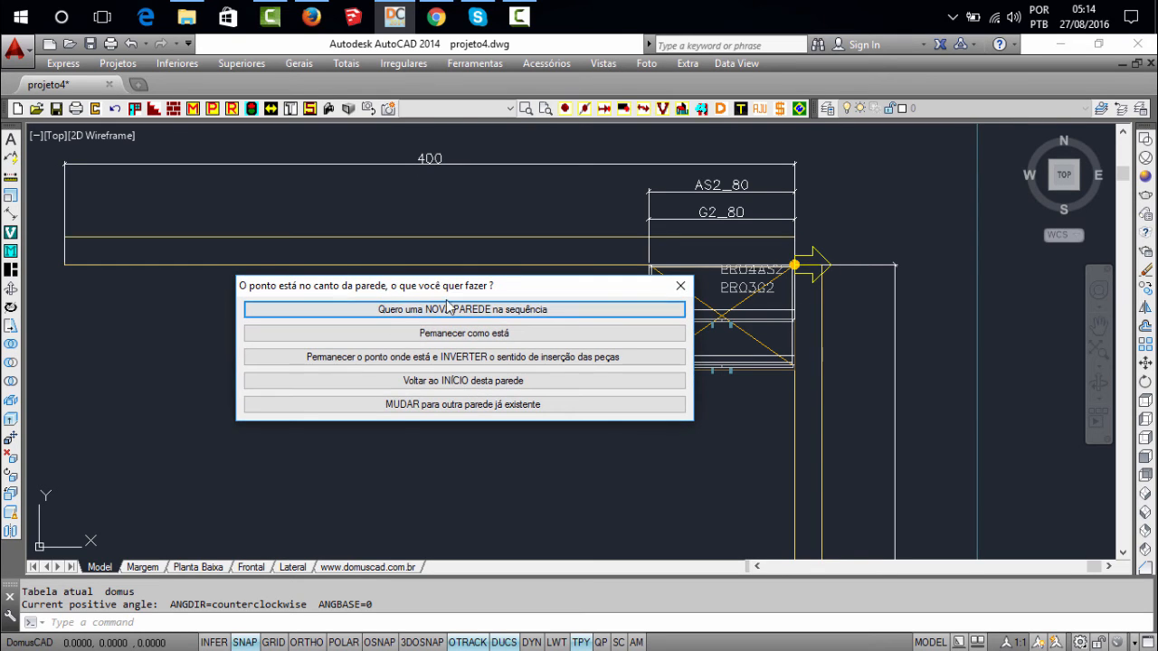
drag(434, 290, 421, 309)
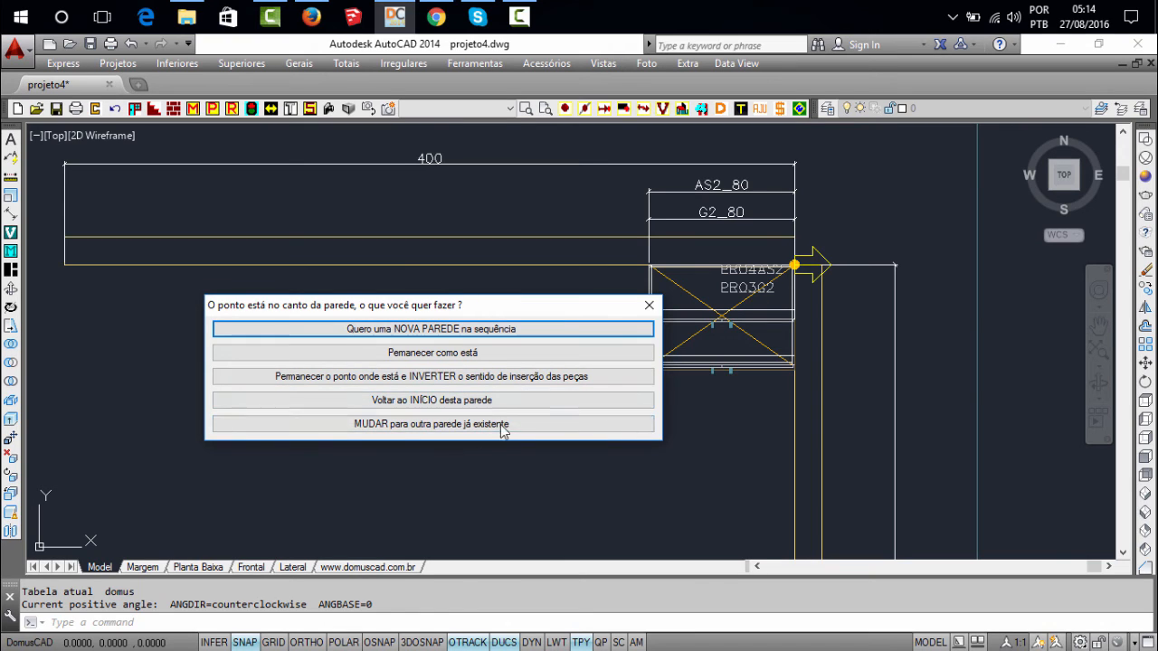
click(425, 381)
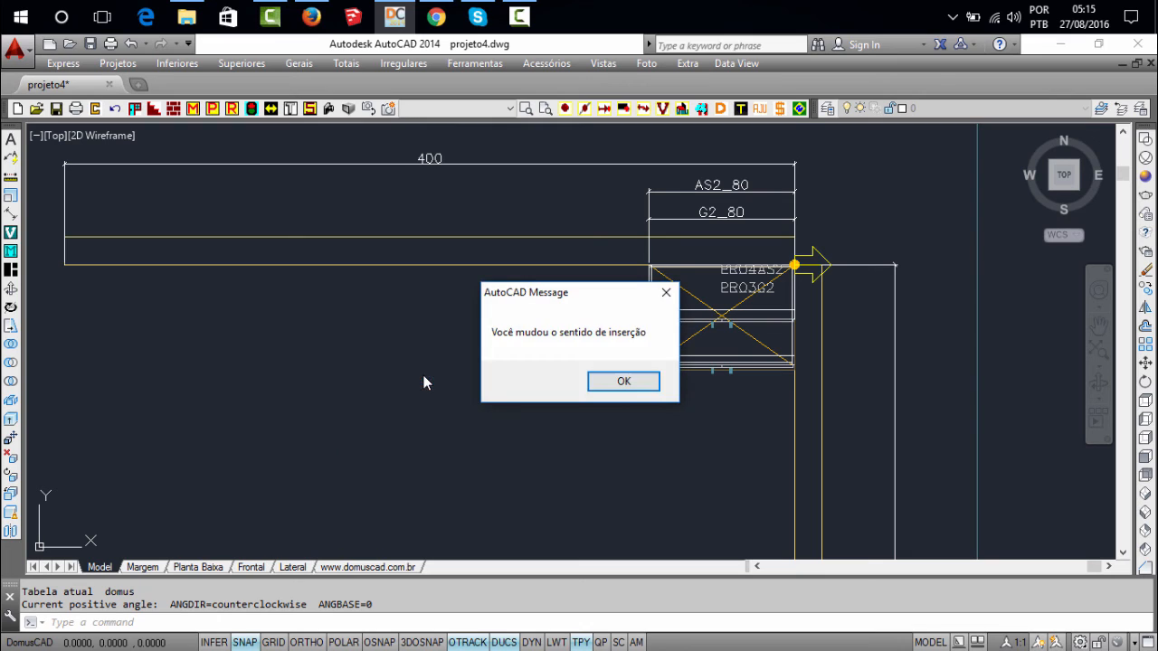
Acknowledge the changed insertion direction and the point's location at the corner
click(619, 383)
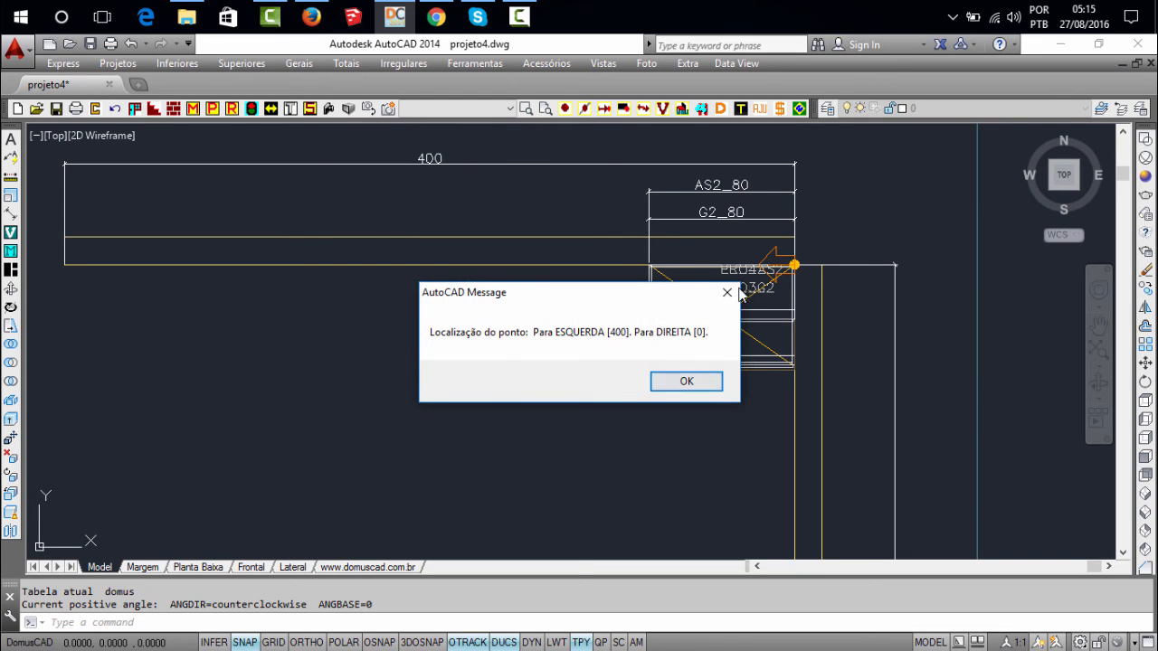
click(710, 385)
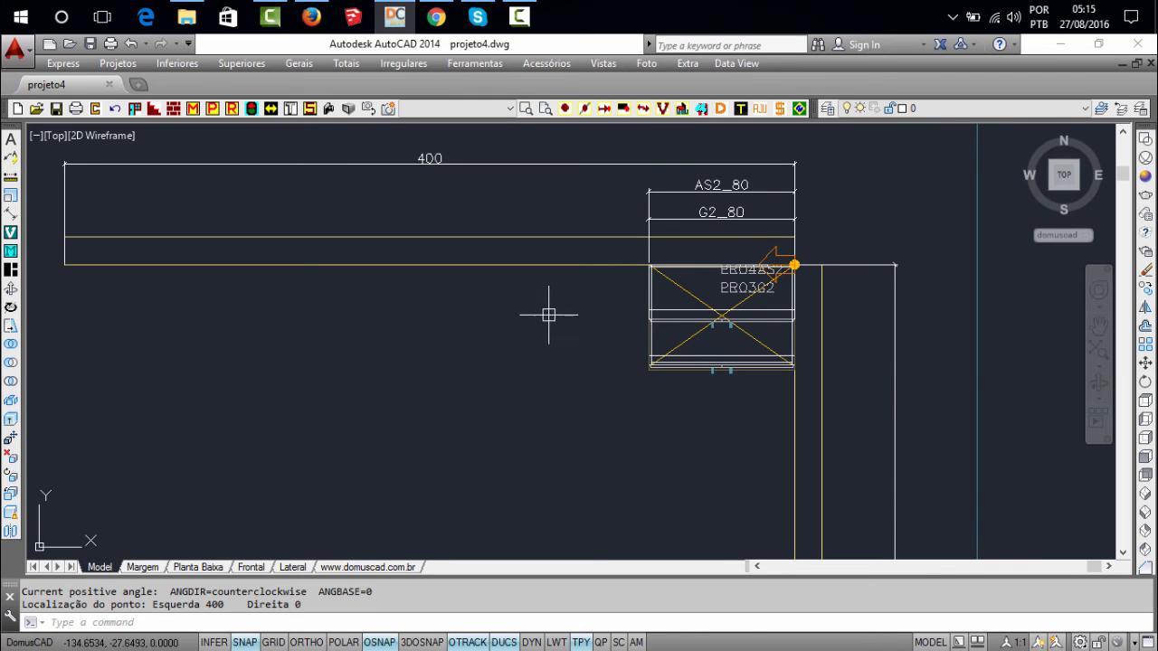
middle_click(612, 270)
middle_click(611, 270)
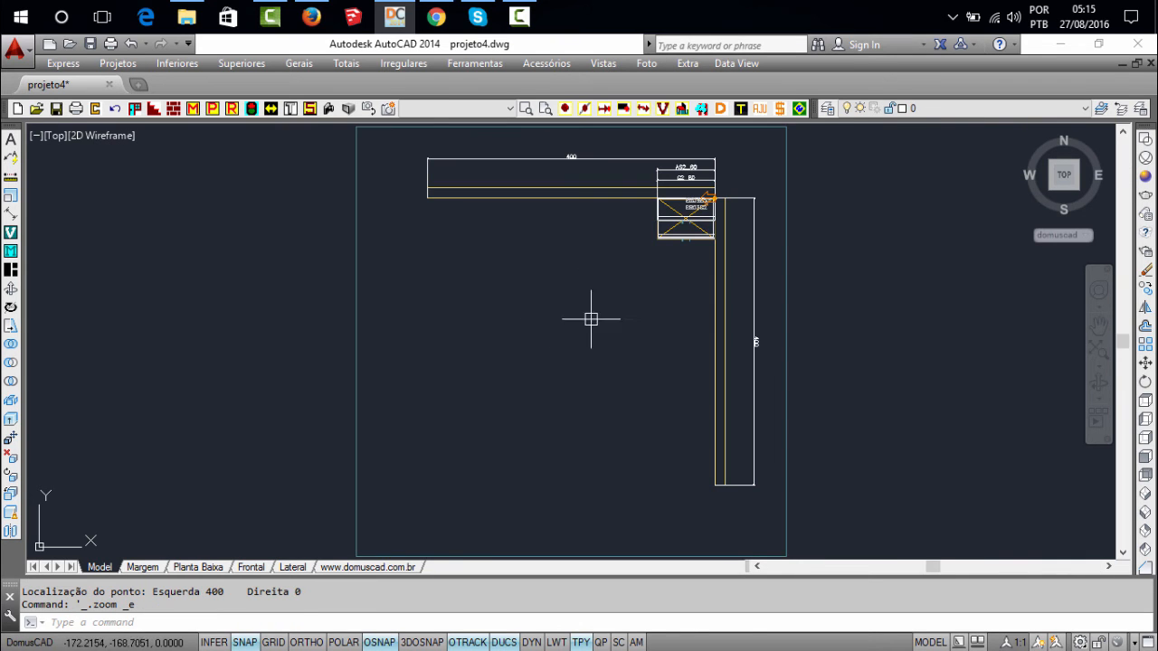
Inspect the G2 and AS2 corner cabinets in a 3D perspective view and return to the top plan view
shift+middle_drag(581, 331, 637, 242)
shift+drag(636, 243, 601, 204)
scroll(600, 210, up, 5)
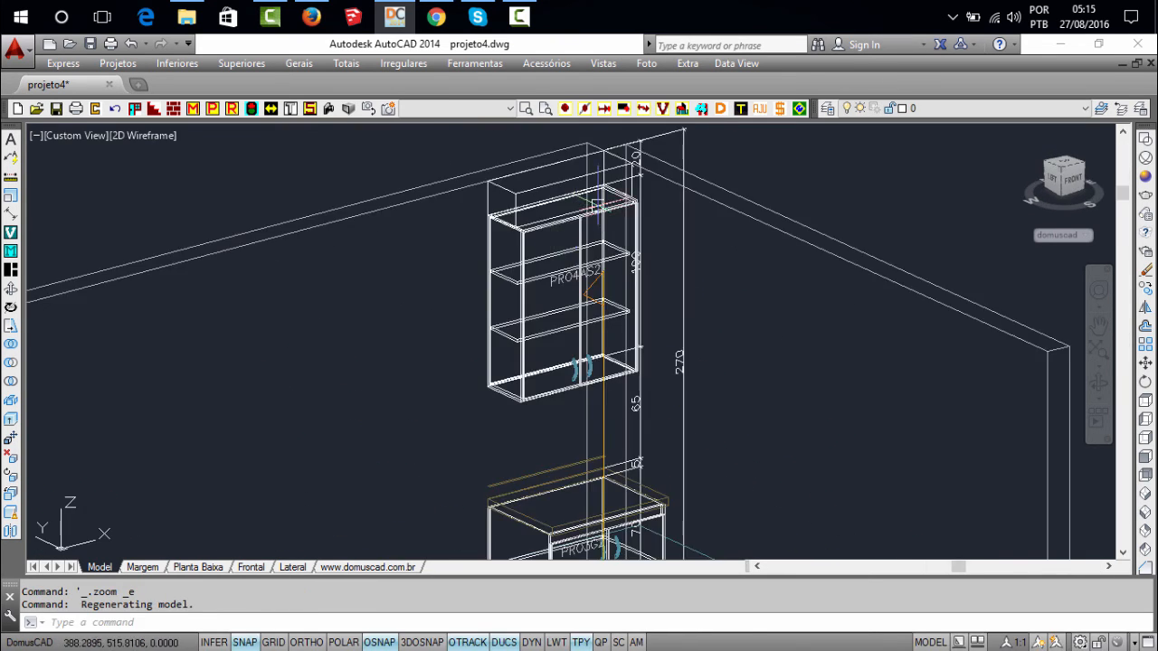
middle_drag(569, 395, 546, 326)
click(364, 110)
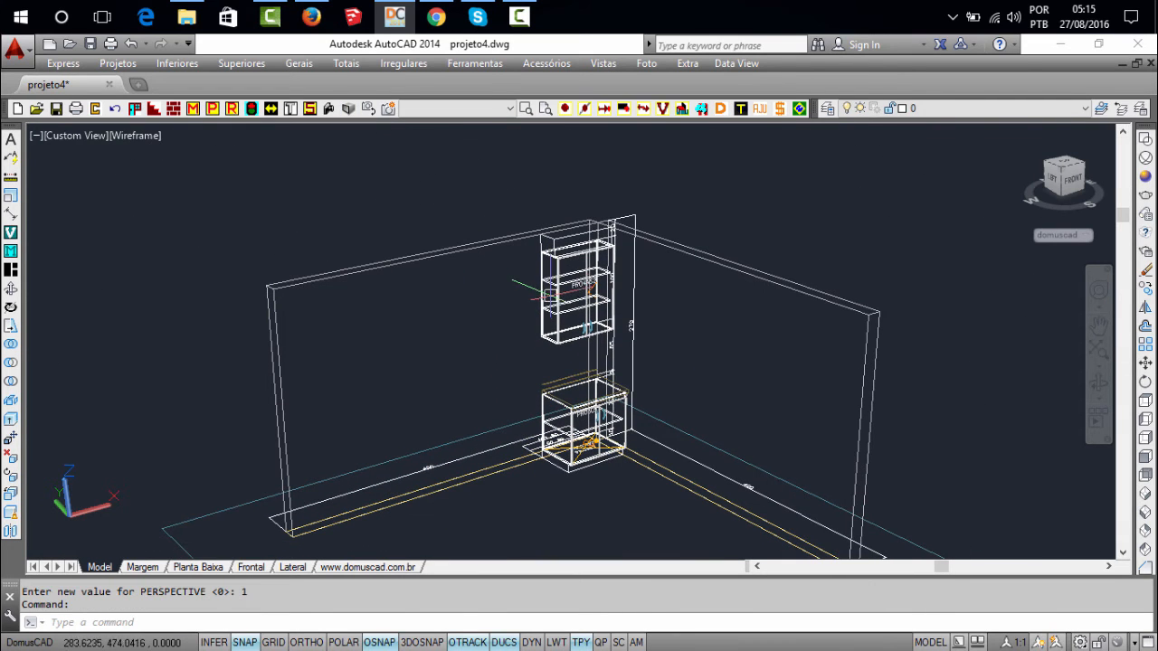
text(PB)
key(Return)
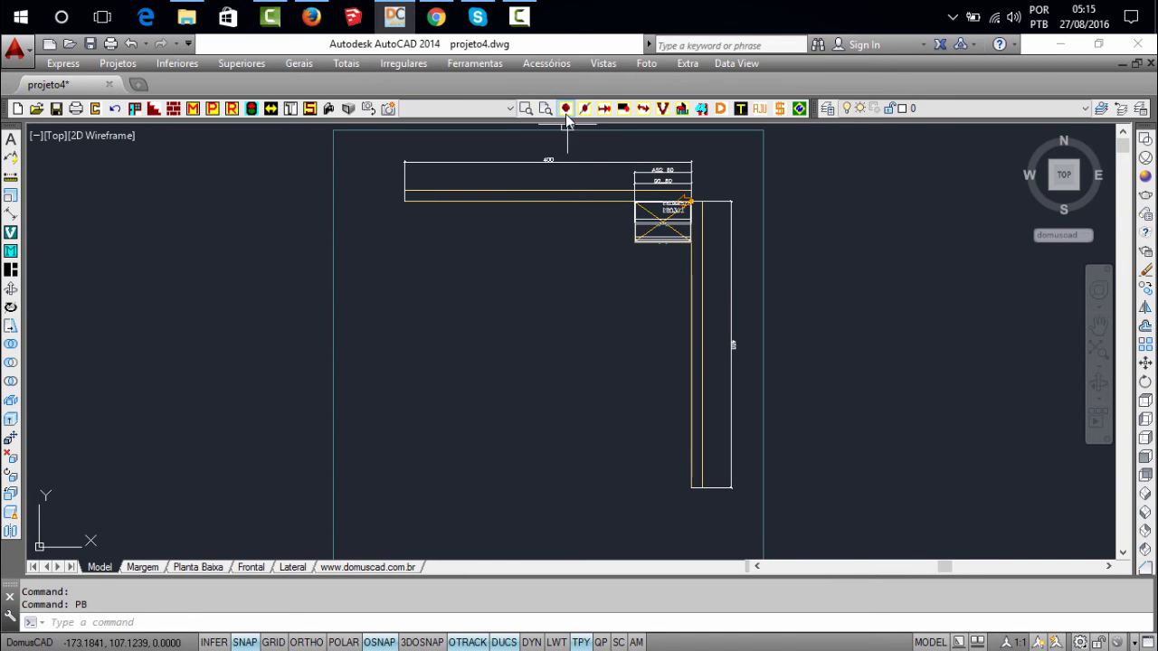
Move the insertion point to the wall's opposite corner and back with Mudar para o próximo canto (MC)
click(565, 108)
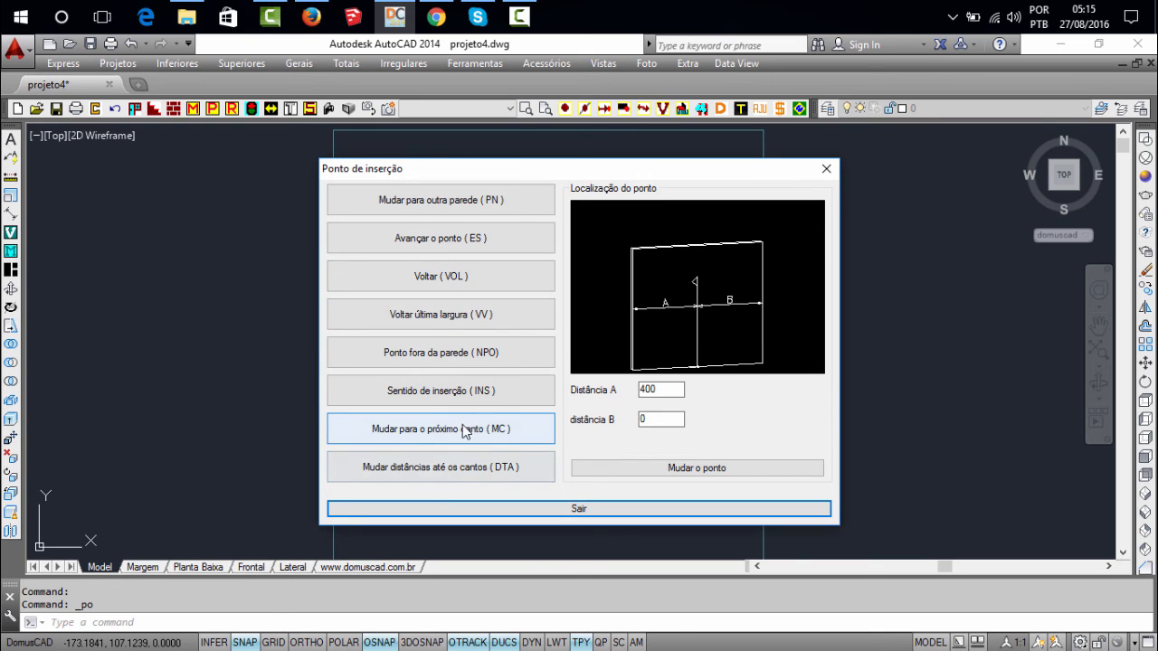
mouse_move(544, 169)
mouse_down()
mouse_move(729, 227)
mouse_move(747, 270)
mouse_up()
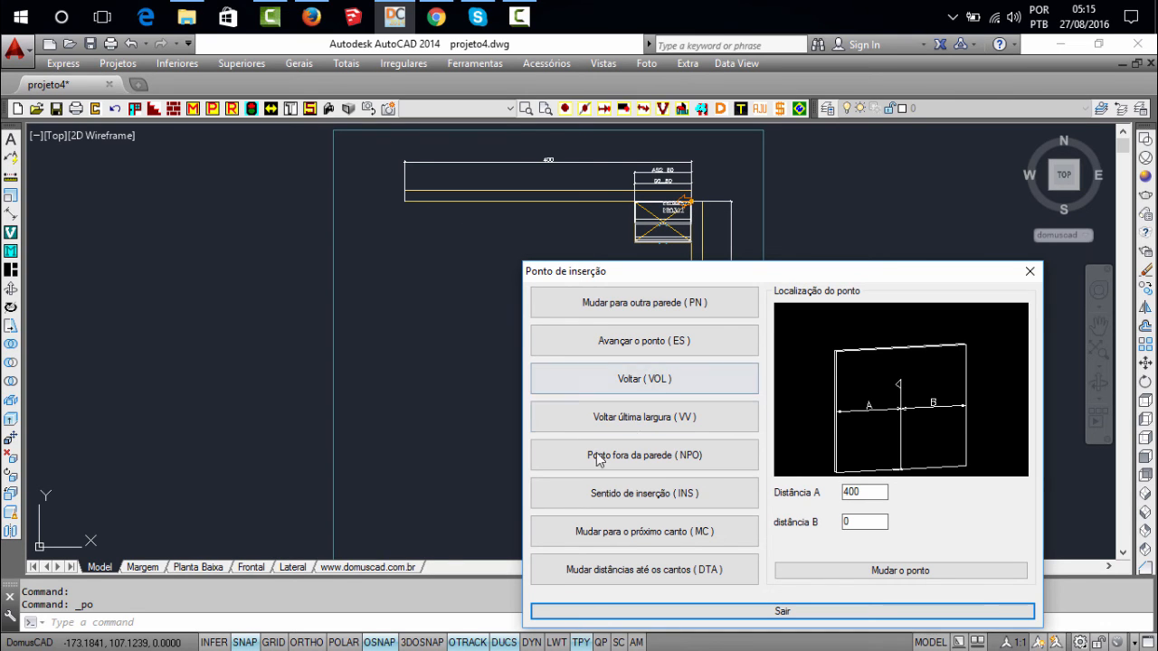
click(633, 531)
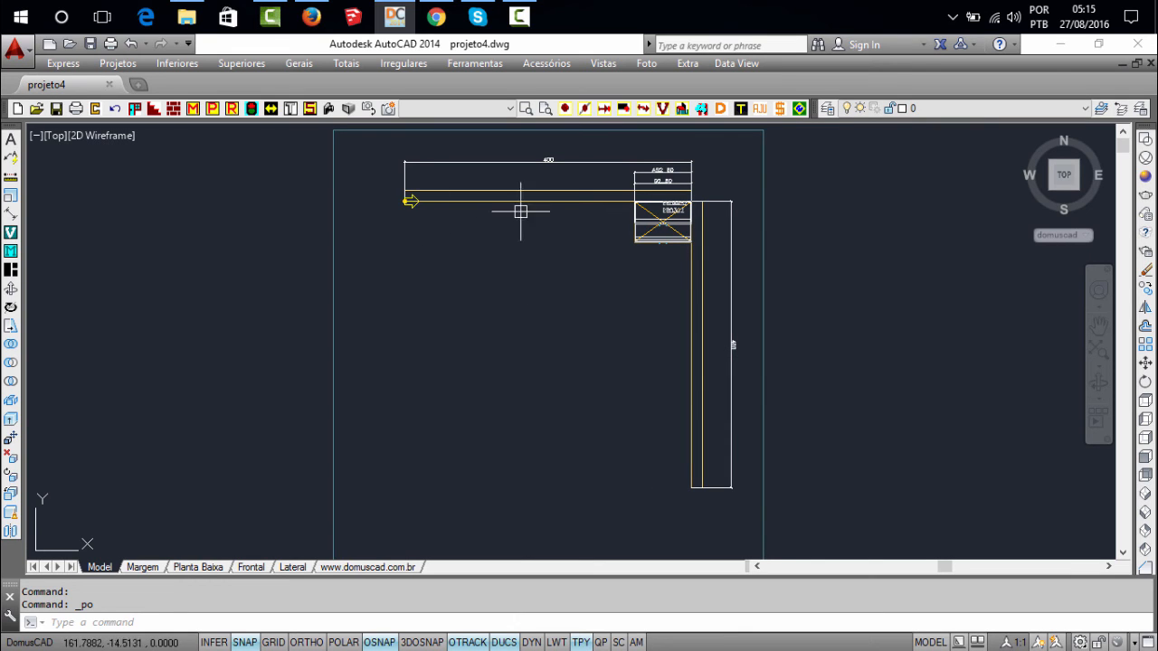
click(564, 108)
click(440, 430)
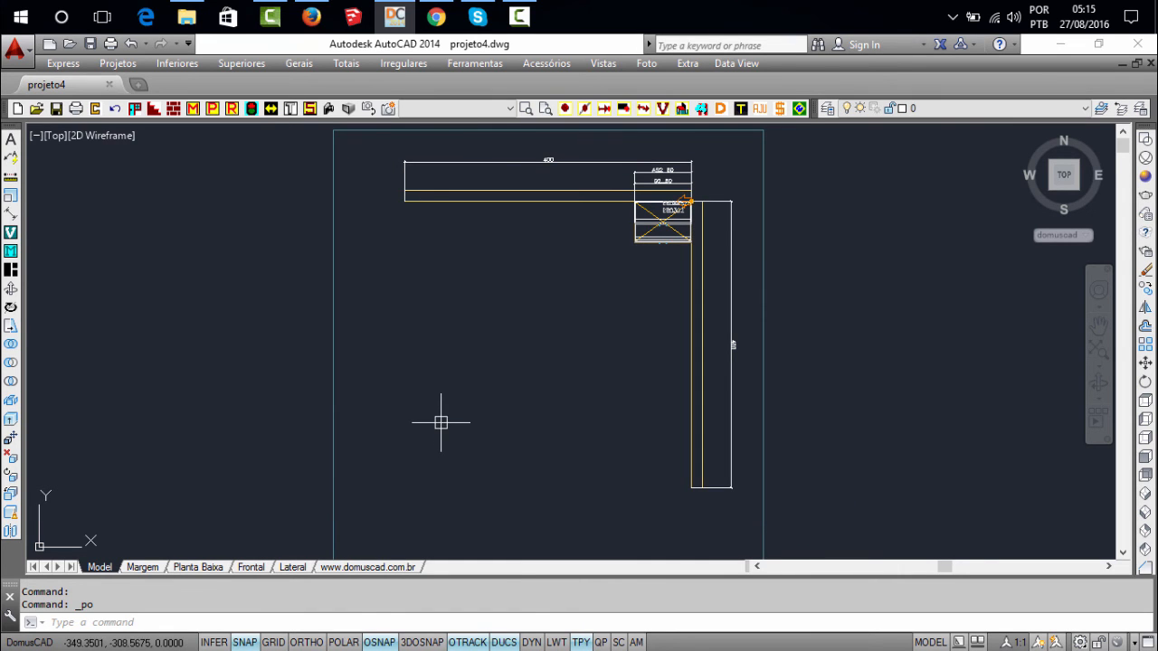
Review the Mudar distâncias até os cantos (DTA) and point location options in Ponto de inserção, and exit without changing the point
click(564, 109)
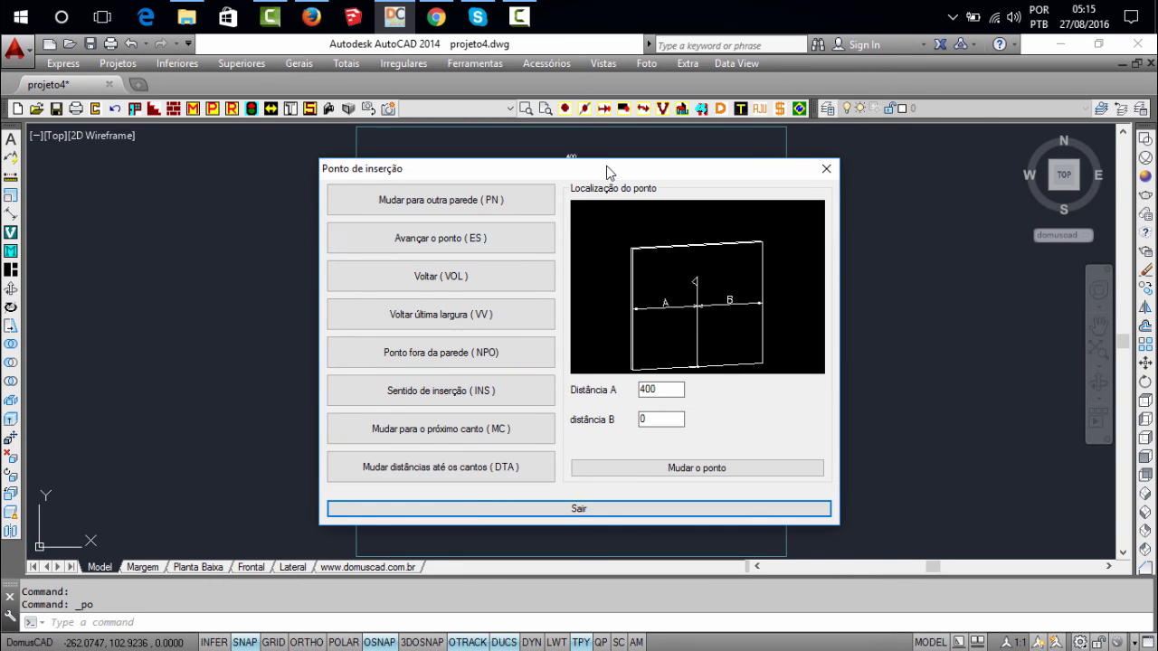
drag(606, 168, 557, 183)
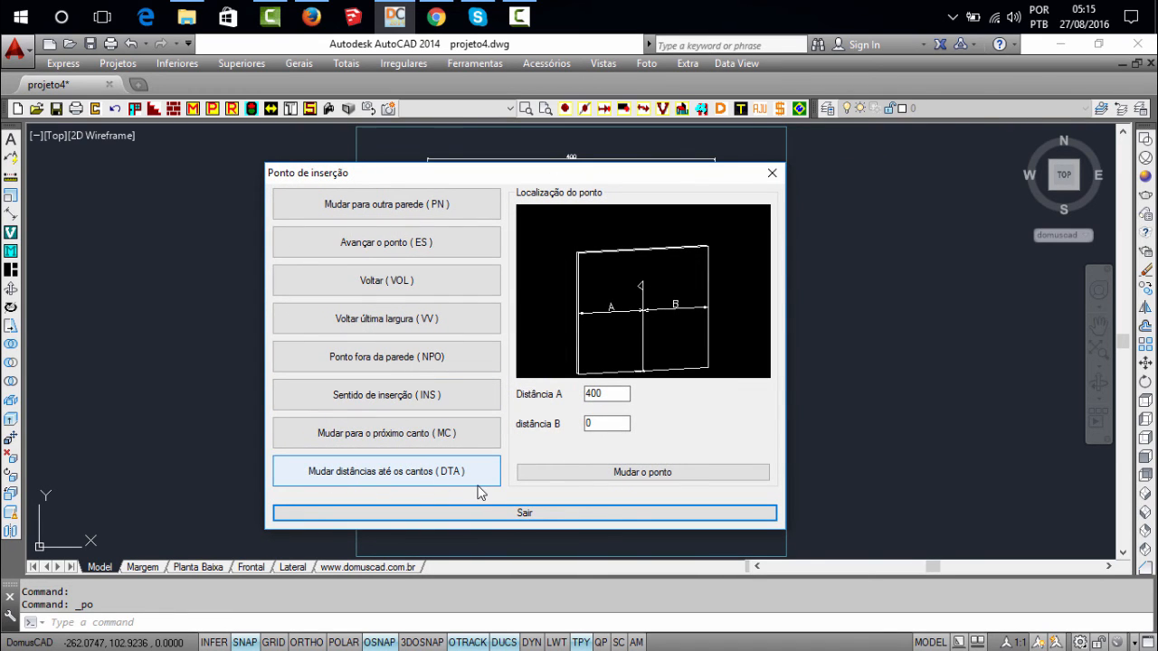
drag(630, 194, 541, 180)
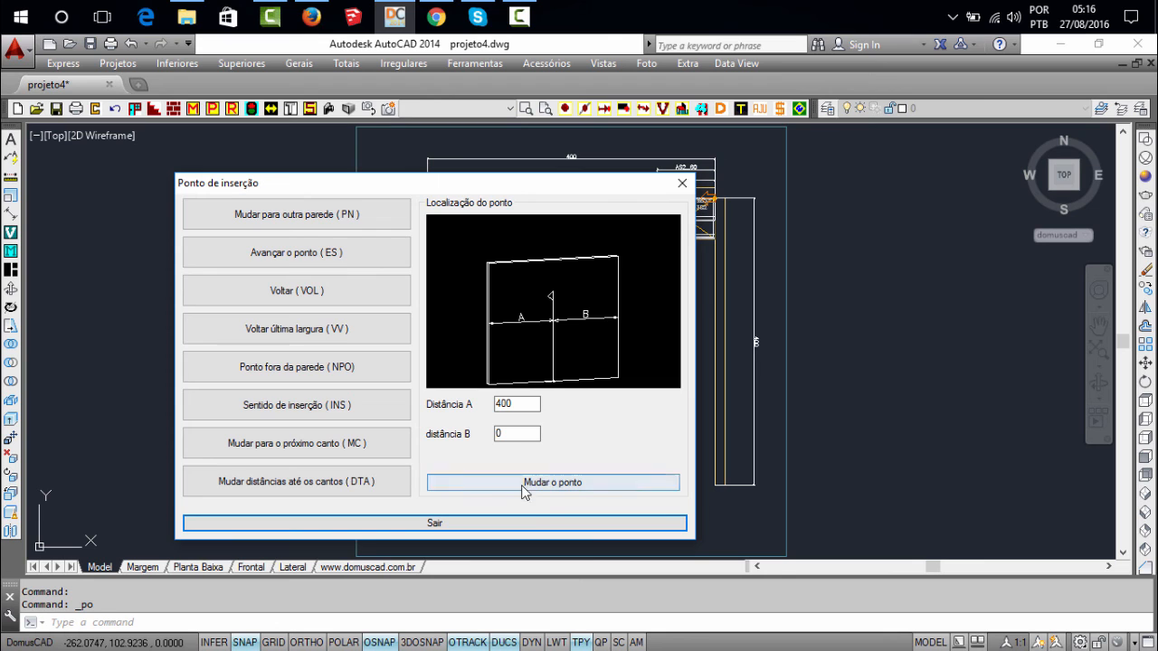
click(515, 525)
Delete the G2 and AS2 cabinets at the corner together with their dimensions
scroll(681, 251, up, 5)
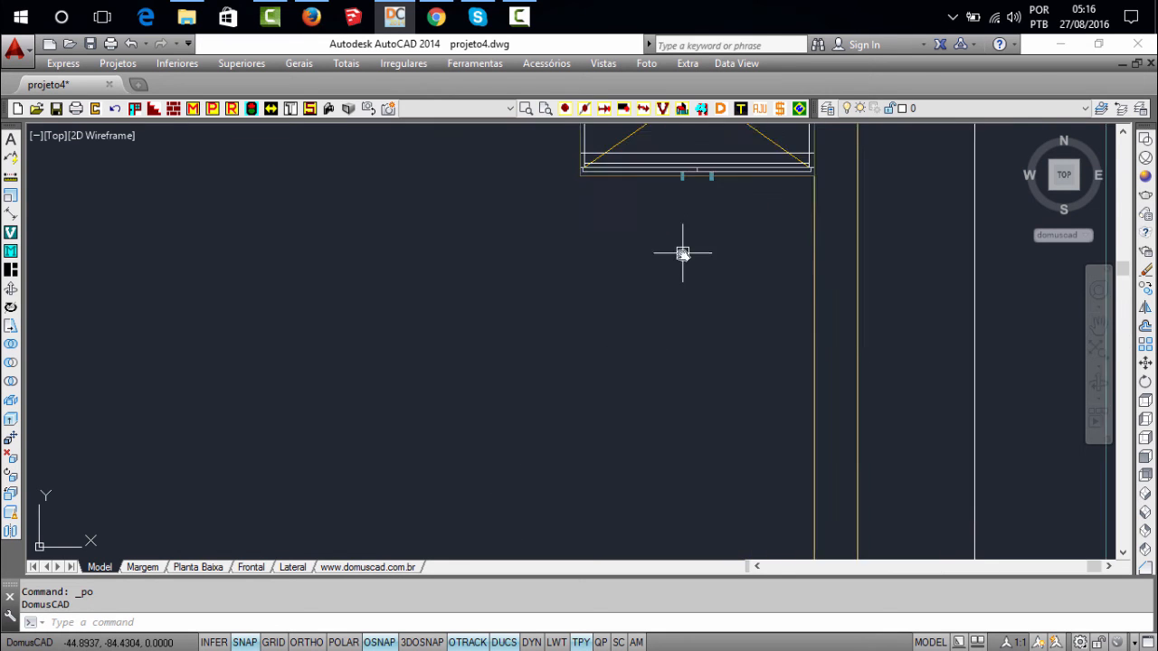
click(678, 491)
click(566, 329)
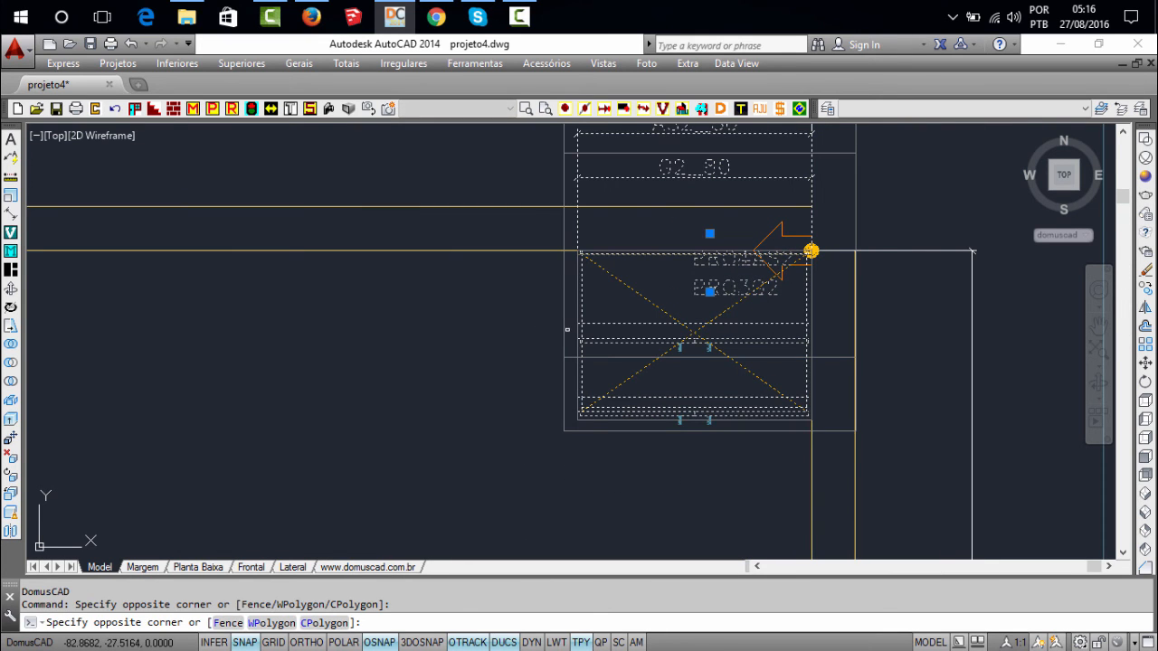
key(Delete)
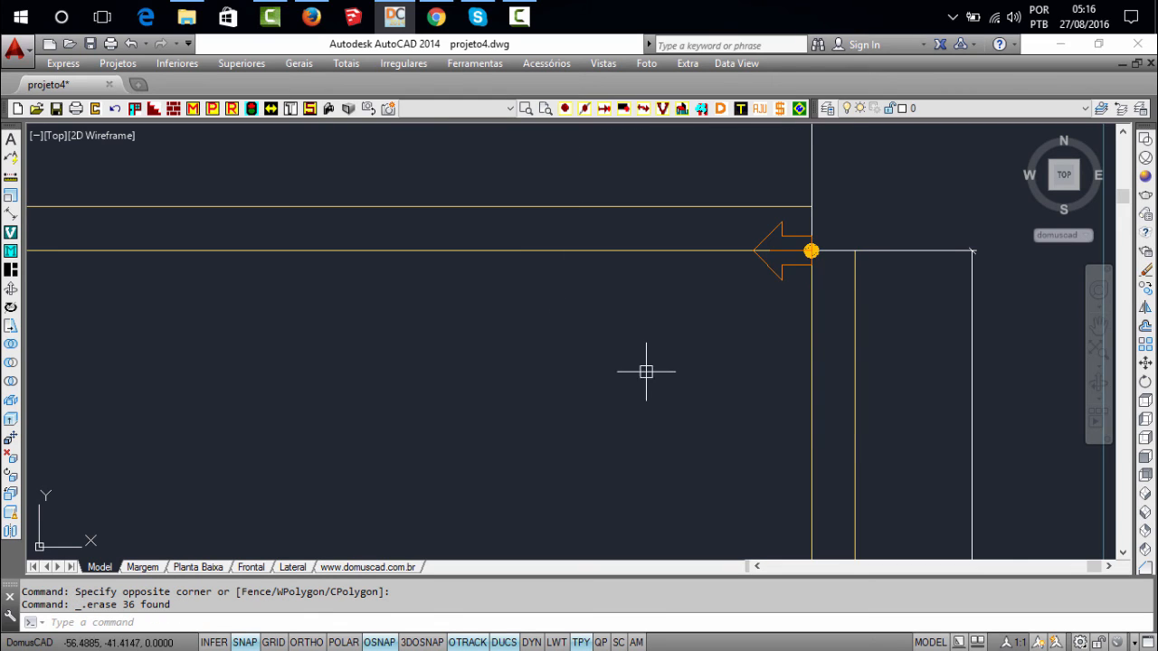
middle_drag(645, 367, 644, 323)
scroll(645, 323, down, 2)
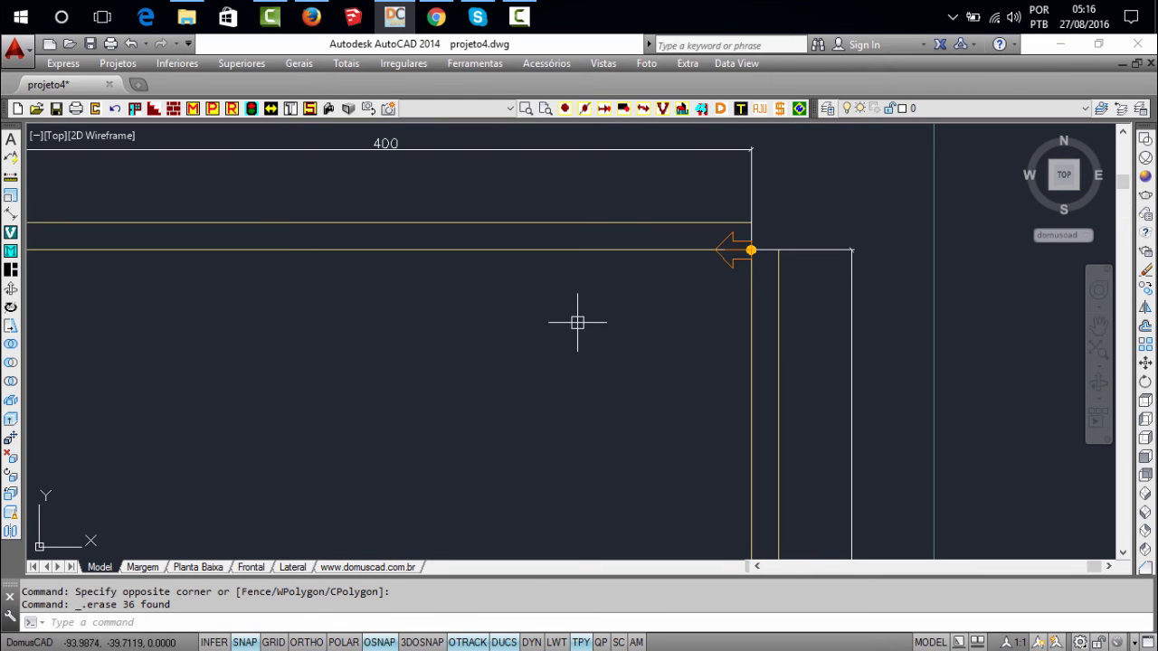
Accept 400 as the working distance from the insertion point to the corner with Mudar distâncias até os cantos (DTA)
scroll(734, 273, down, 2)
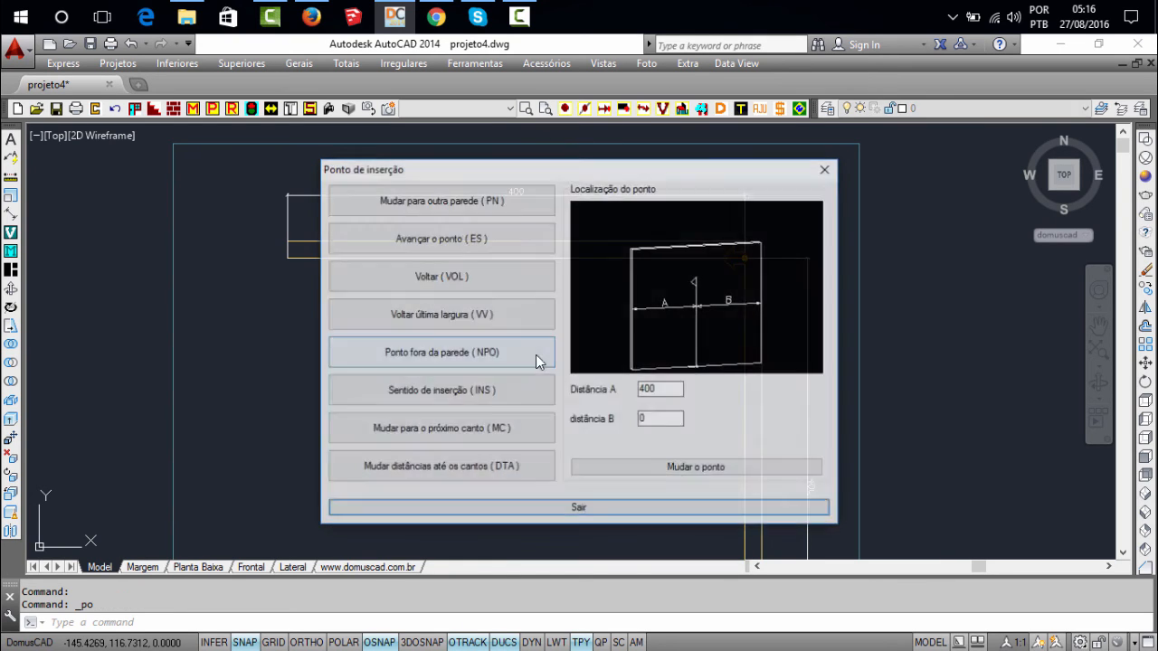
drag(674, 392, 603, 400)
drag(593, 166, 592, 319)
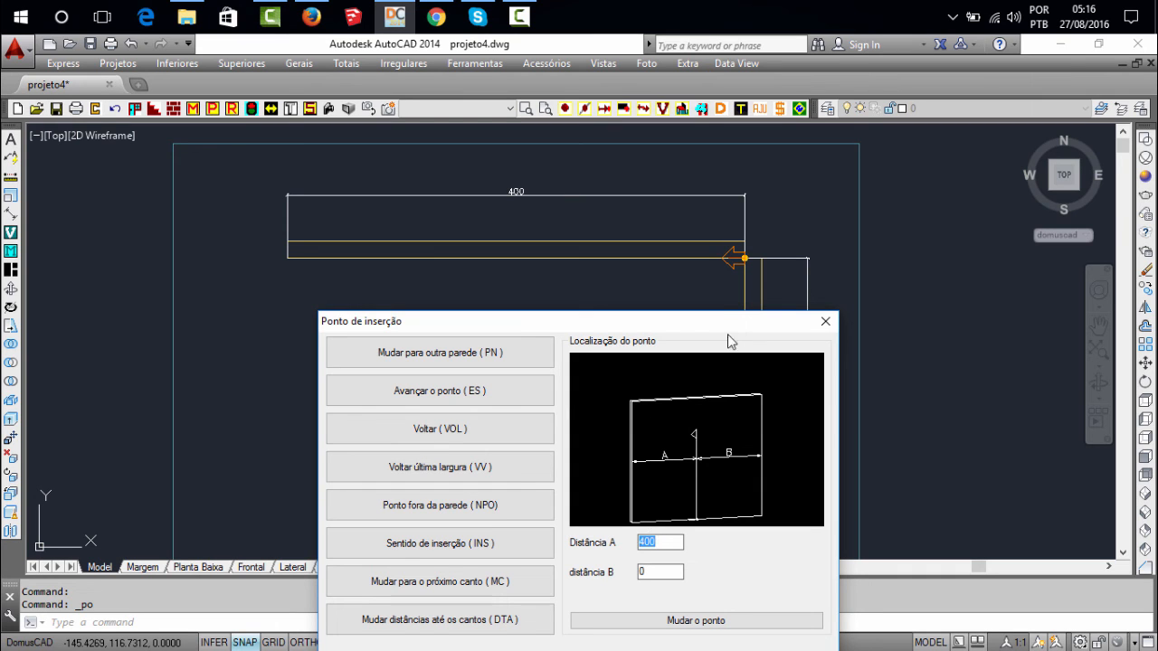
drag(720, 324, 640, 359)
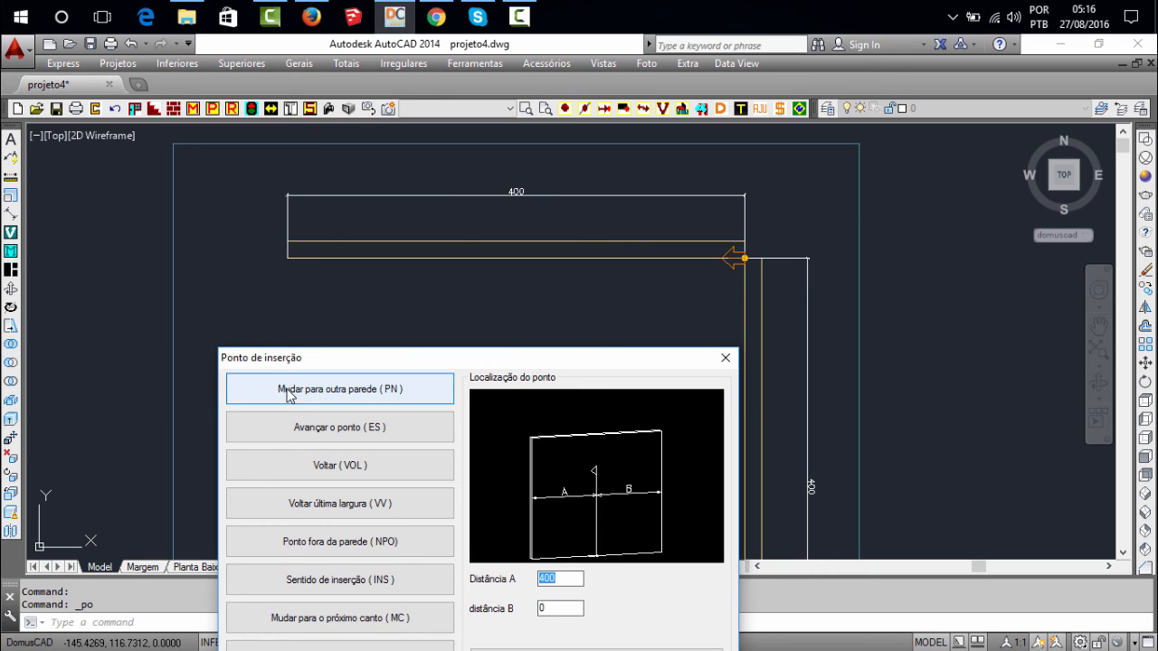
drag(359, 361, 344, 277)
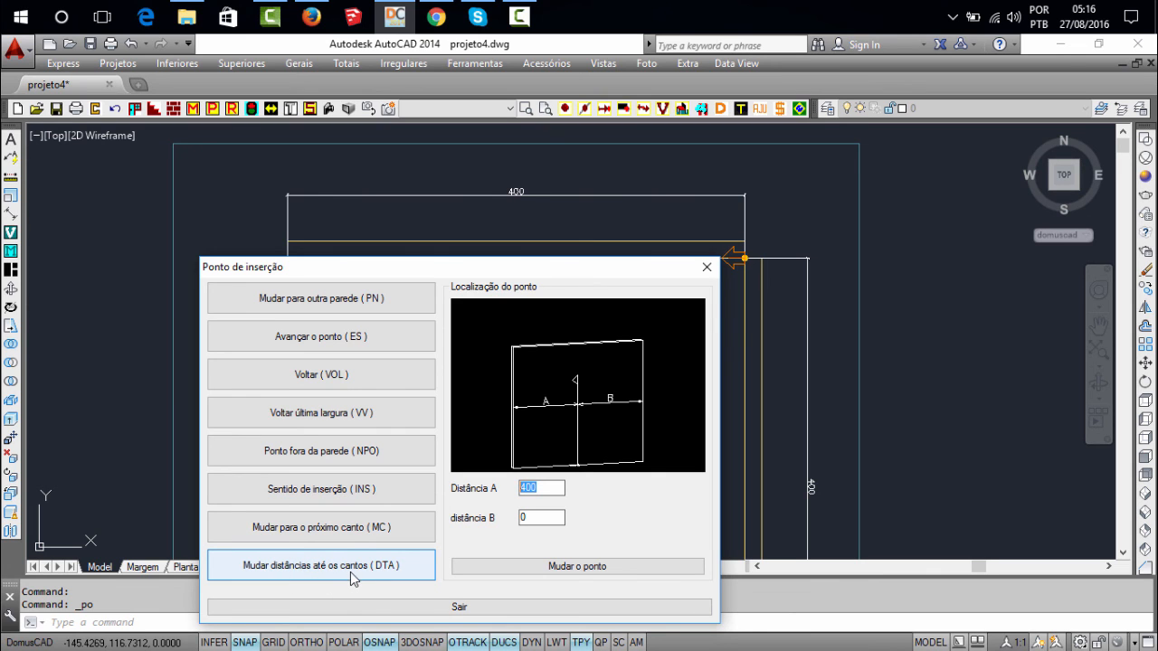
drag(598, 273, 622, 354)
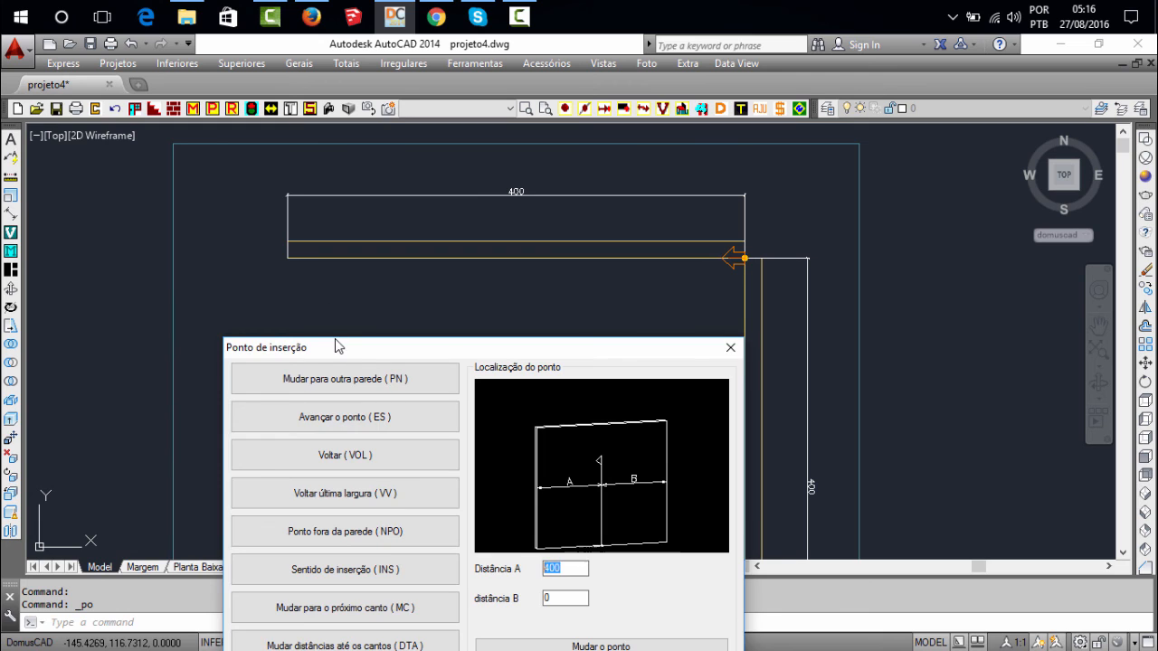
drag(336, 345, 302, 204)
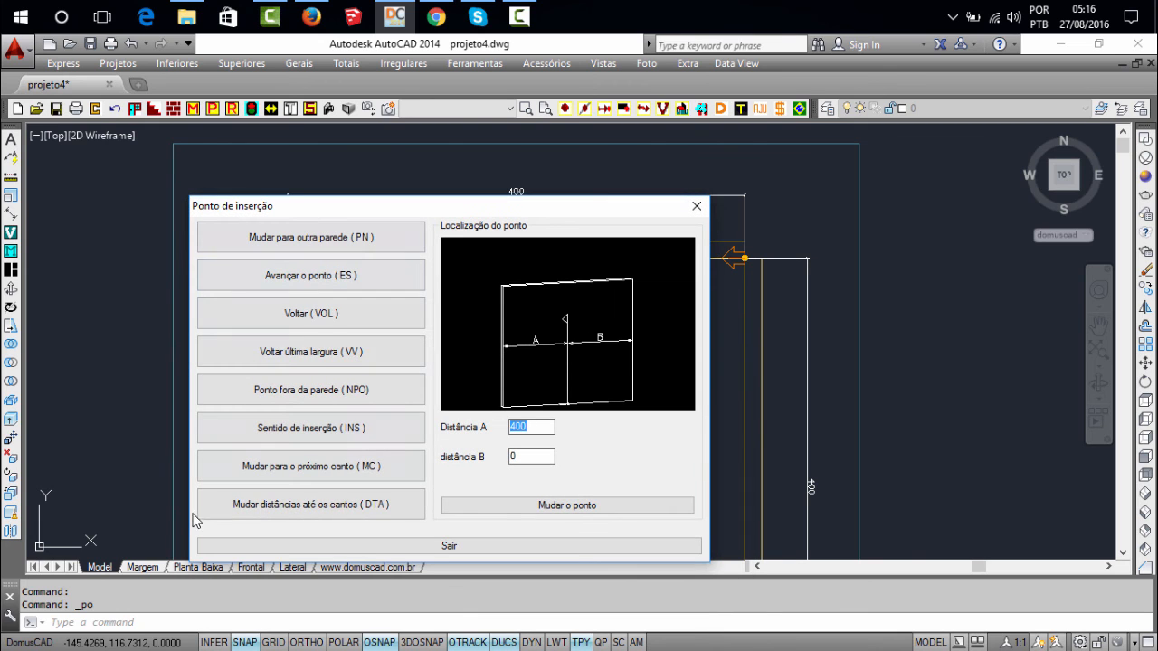
click(298, 512)
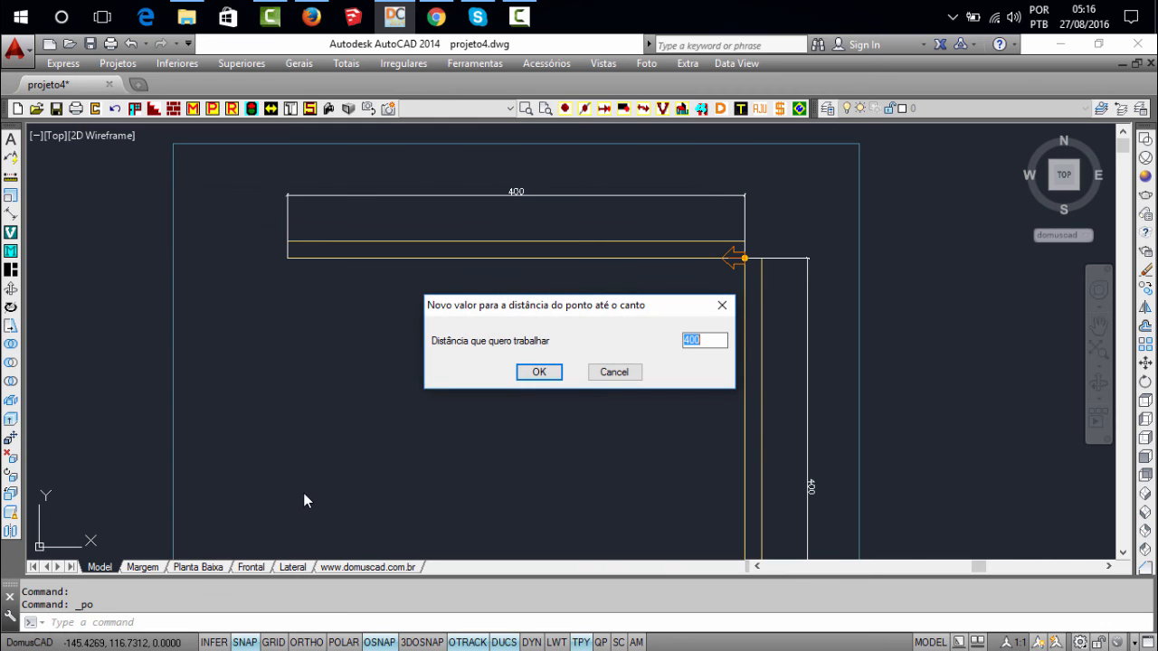
drag(488, 303, 432, 306)
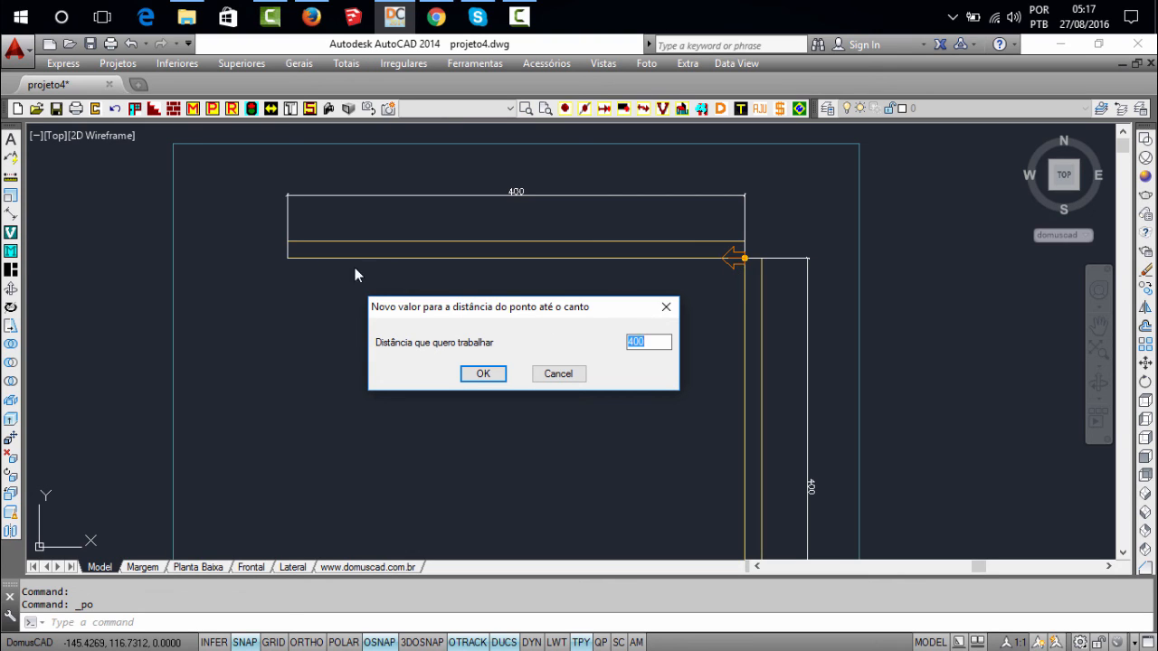
click(651, 340)
double_click(643, 344)
click(489, 375)
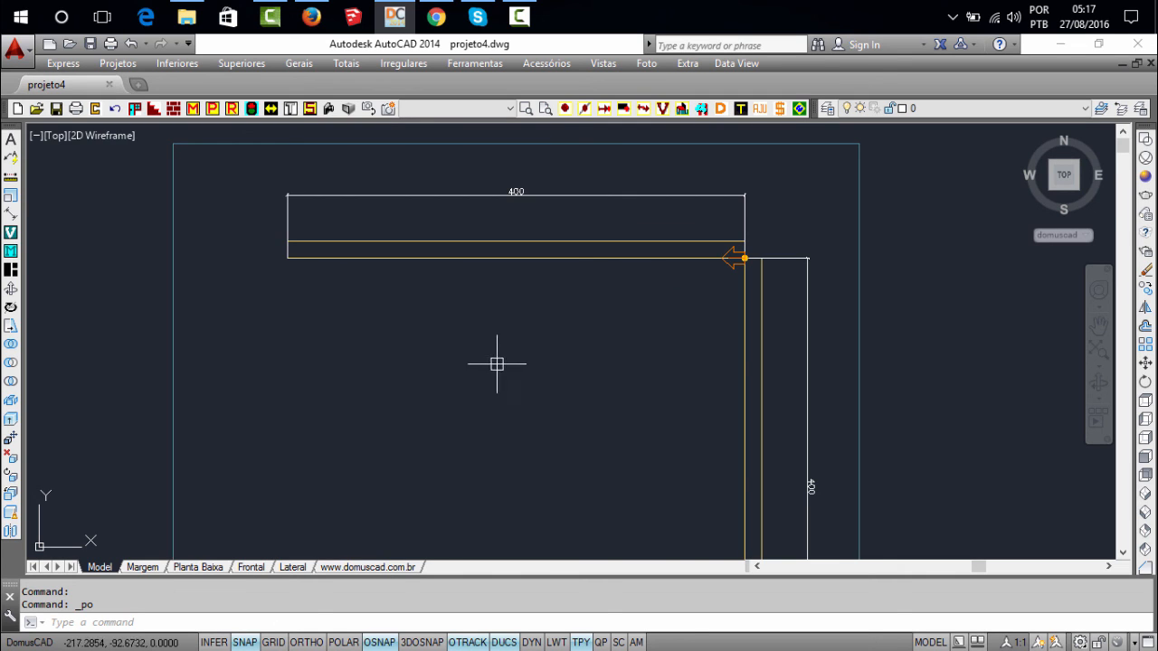
Insert a G2 cabinet at the corner with Largura 80, Profundidade 55, Altura 70 and the Inserir Cuba option enabled
middle_click(588, 358)
middle_click(588, 357)
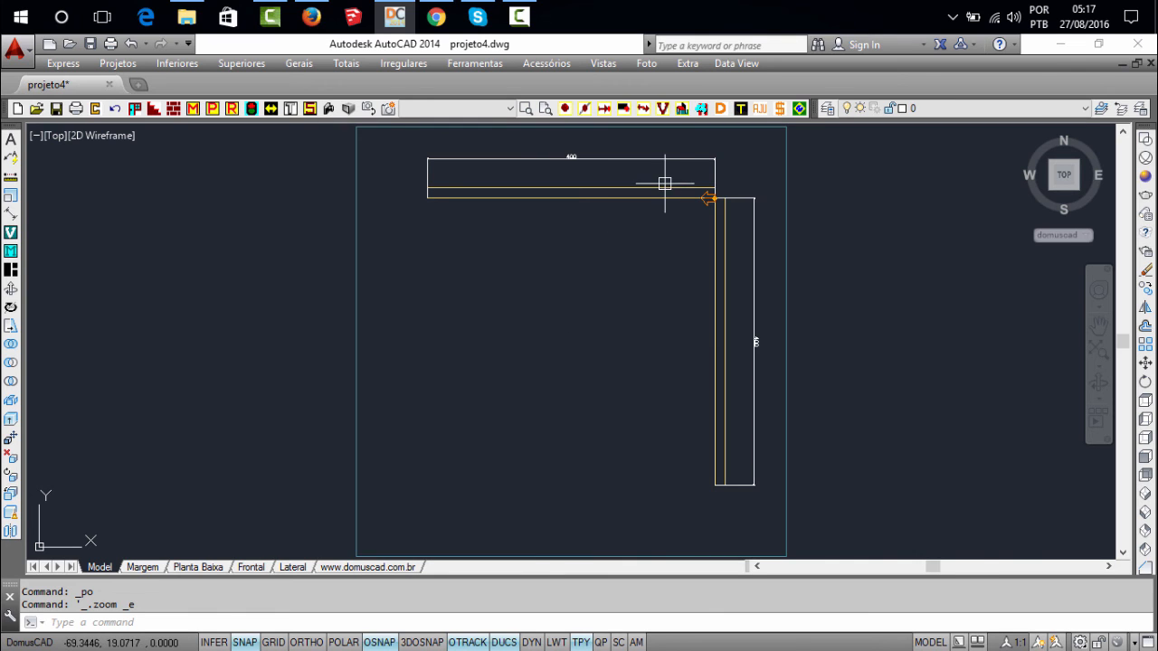
scroll(664, 186, up, 2)
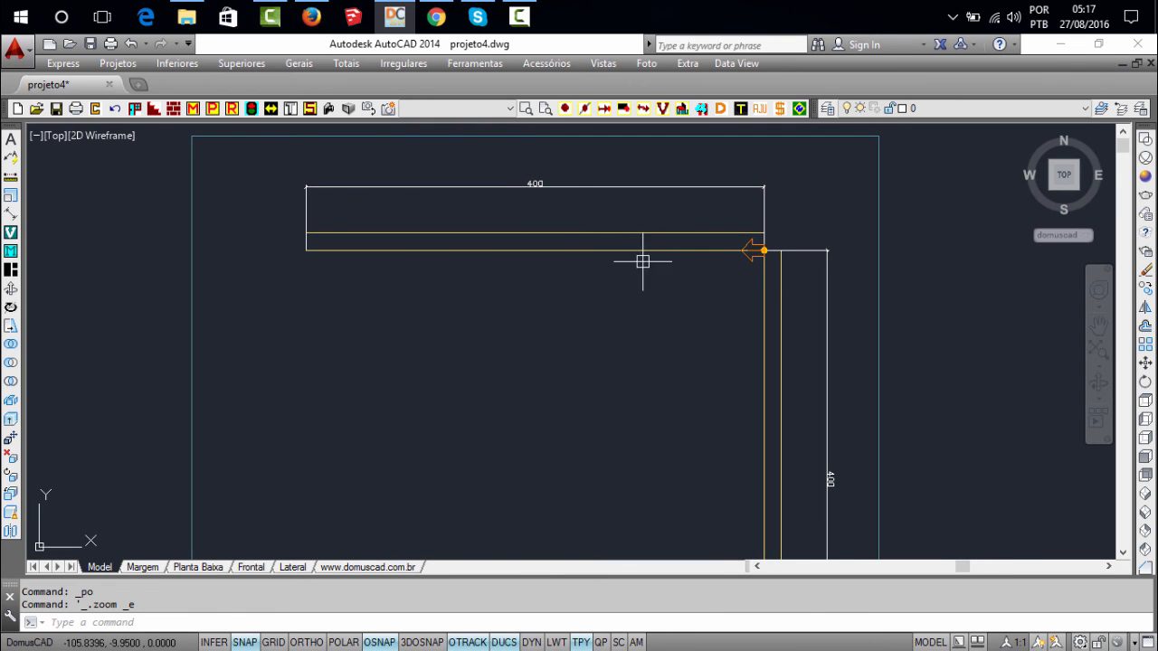
mouse_move(599, 328)
middle_down()
mouse_move(605, 274)
mouse_move(571, 274)
middle_up()
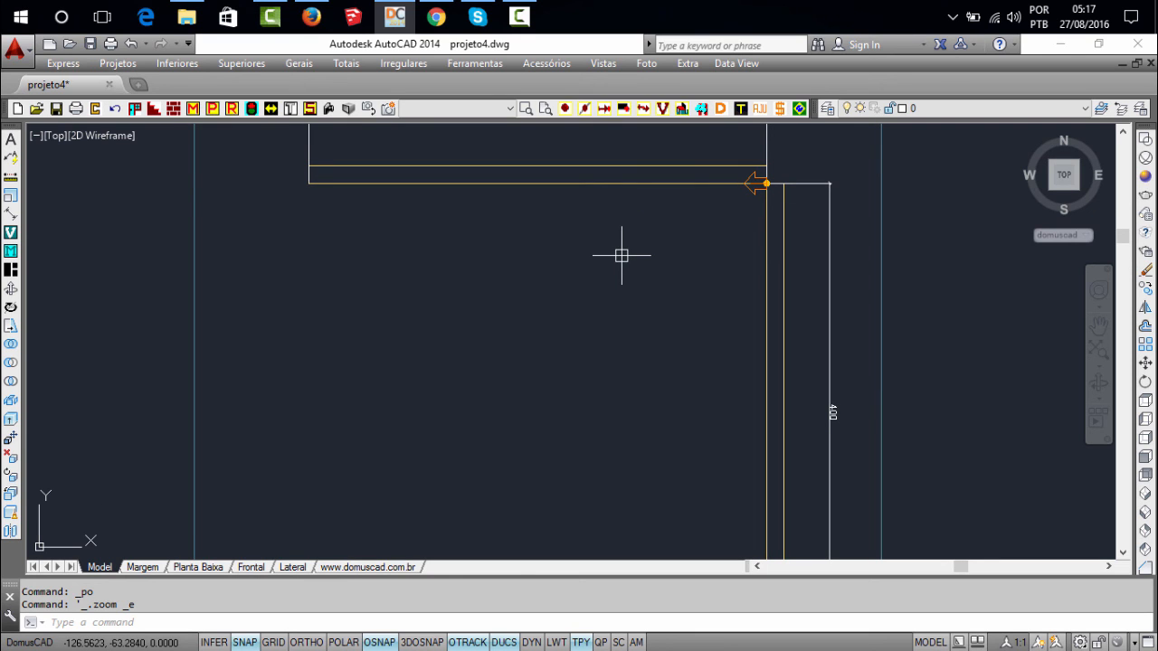
text(G2)
key(Return)
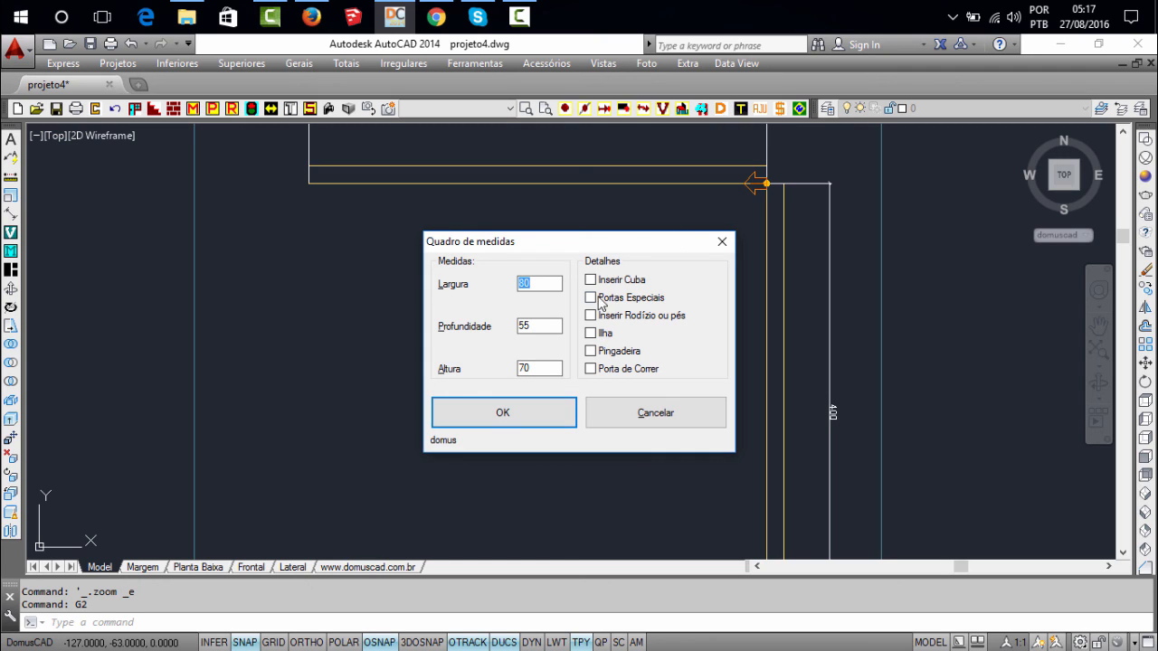
click(615, 282)
click(526, 421)
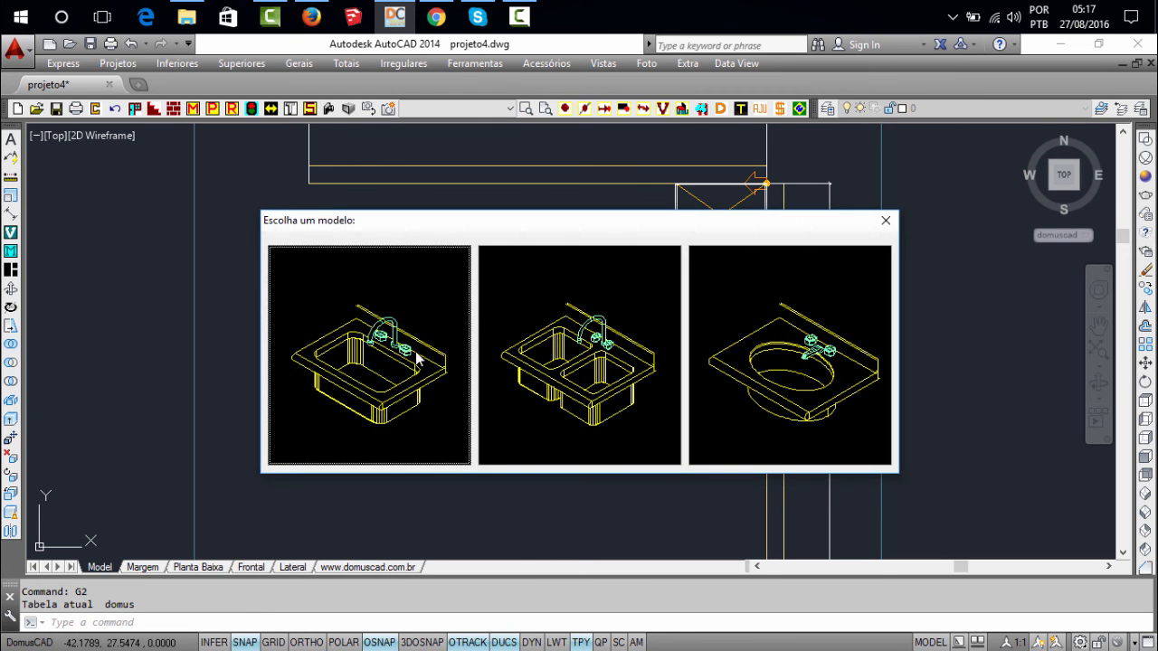
Fit the G2 cabinet with the single-bowl rectangular sink in the centred position and the countertop faucet torneira 07, using Ponto no Tampo
click(399, 360)
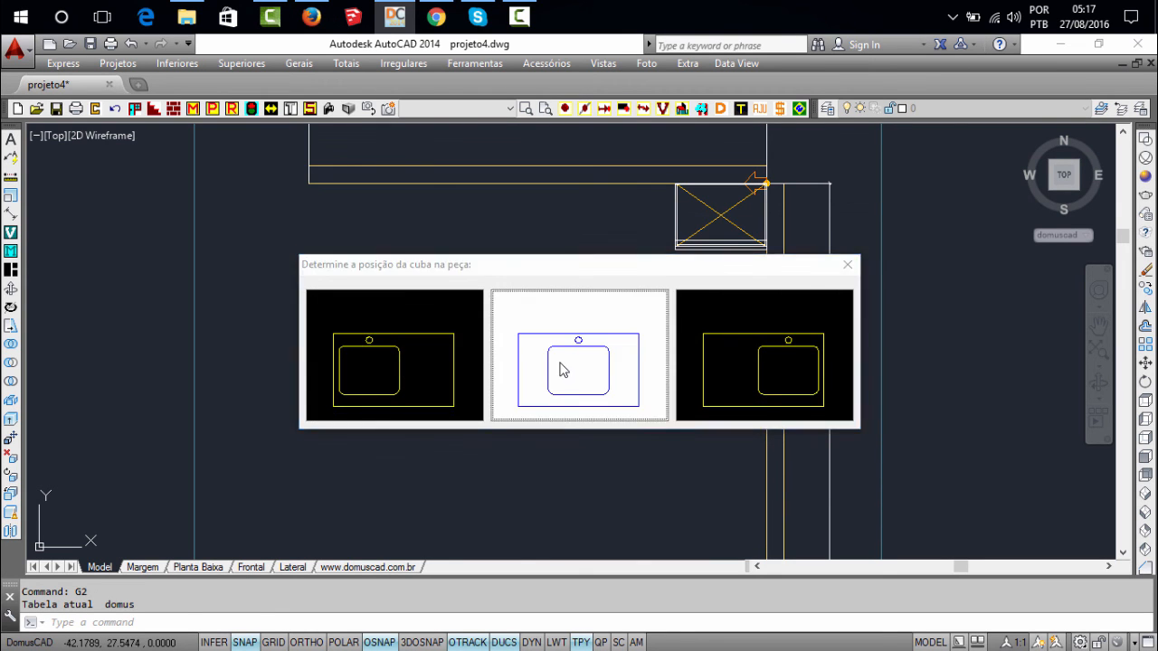
click(560, 362)
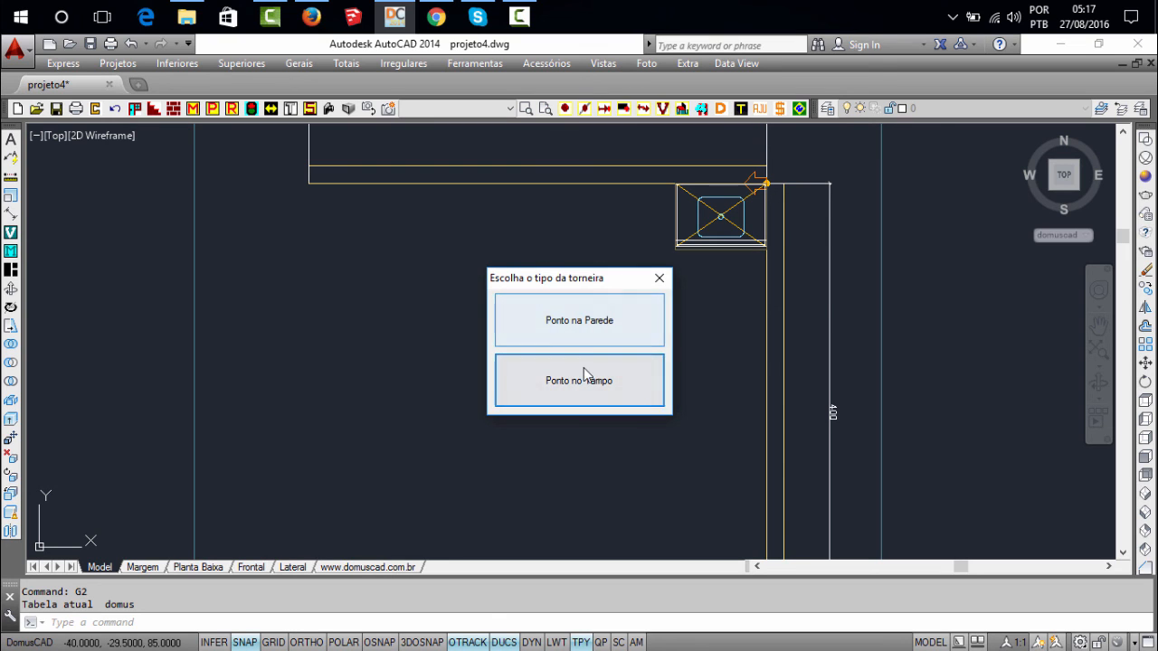
click(584, 374)
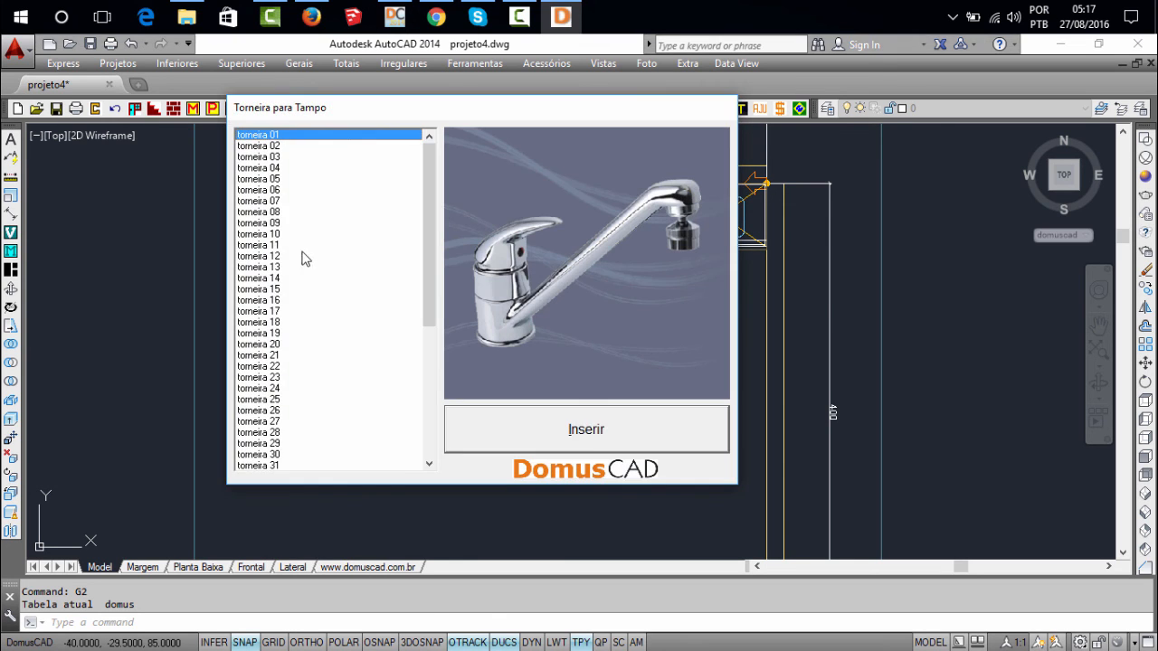
click(271, 190)
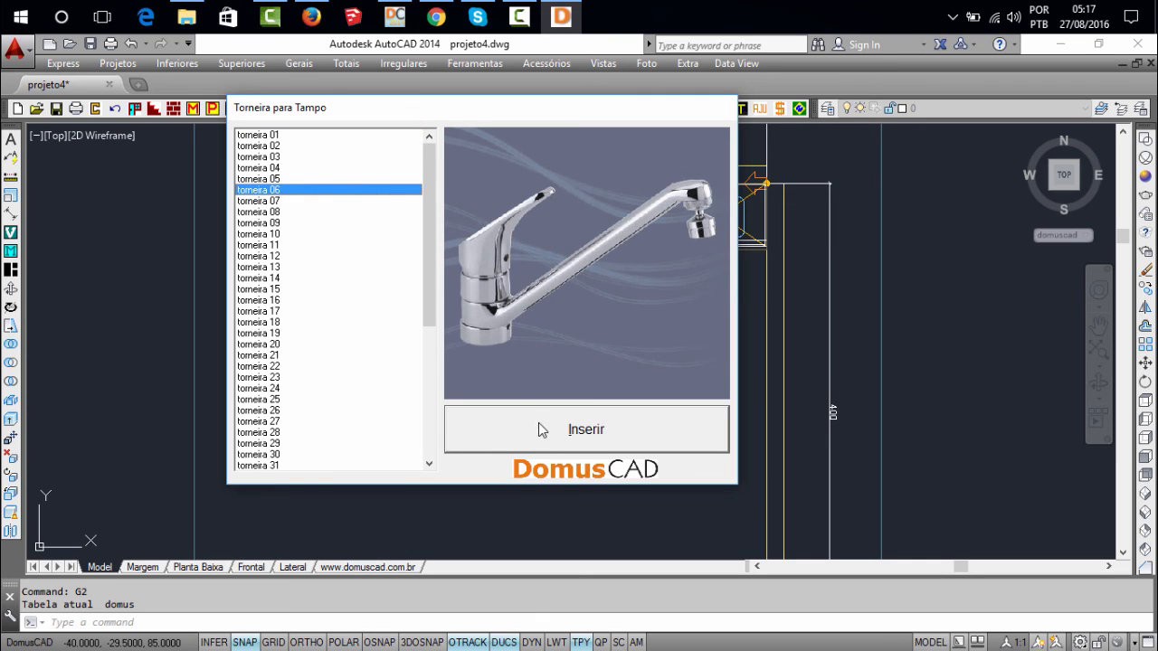
click(275, 211)
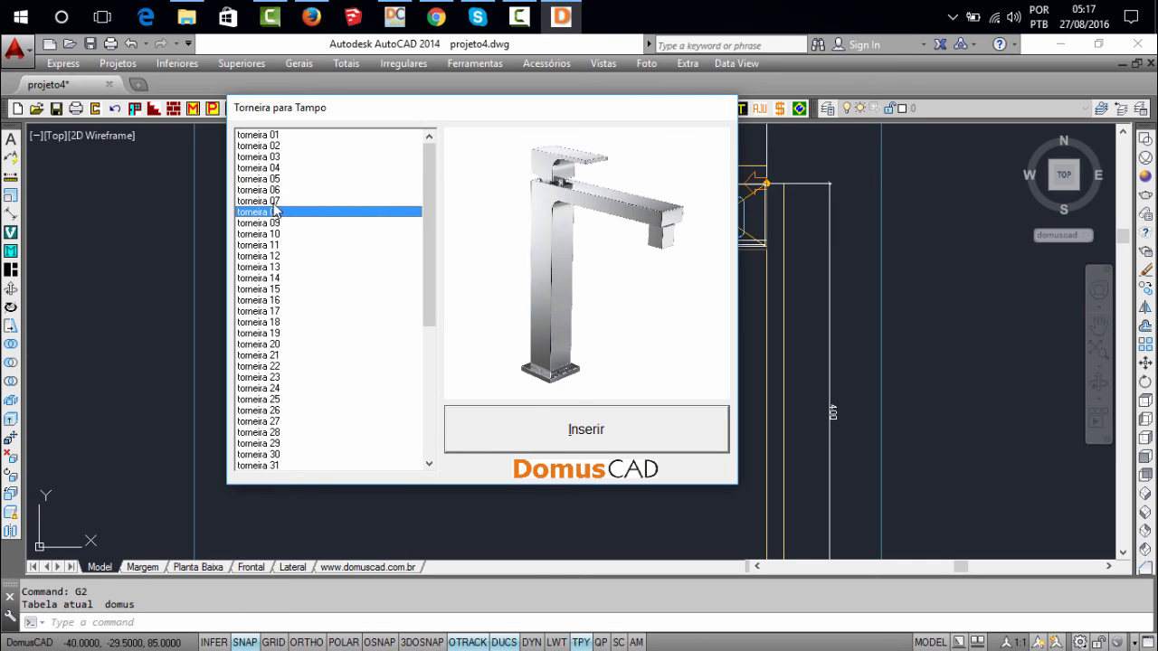
click(275, 203)
click(577, 427)
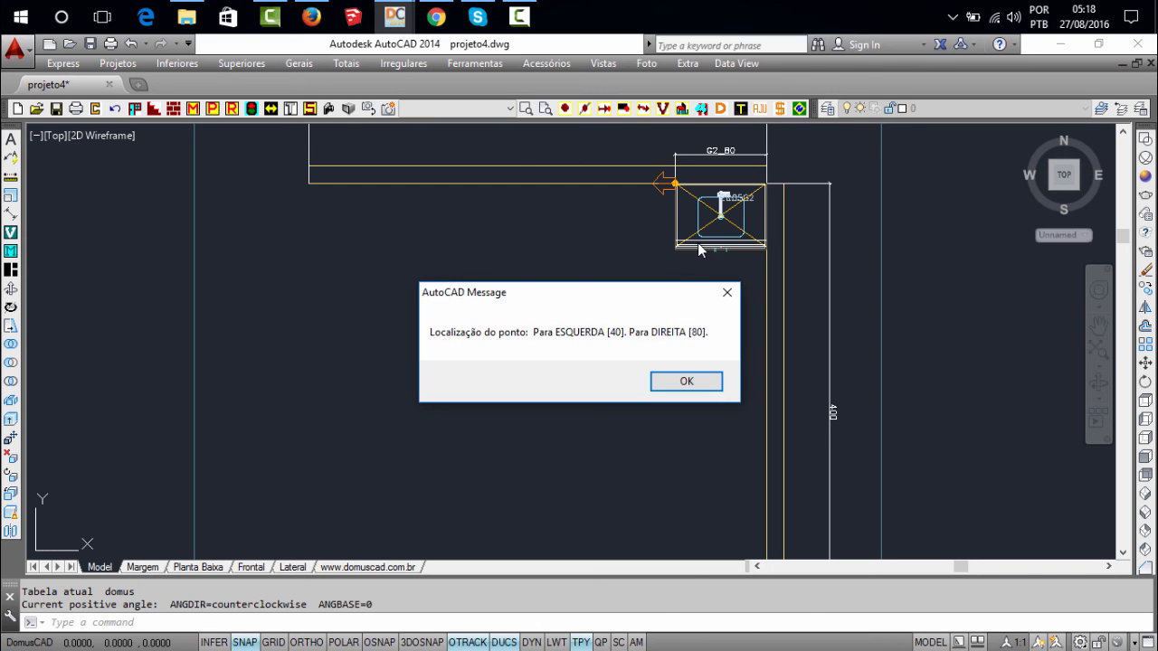
click(687, 382)
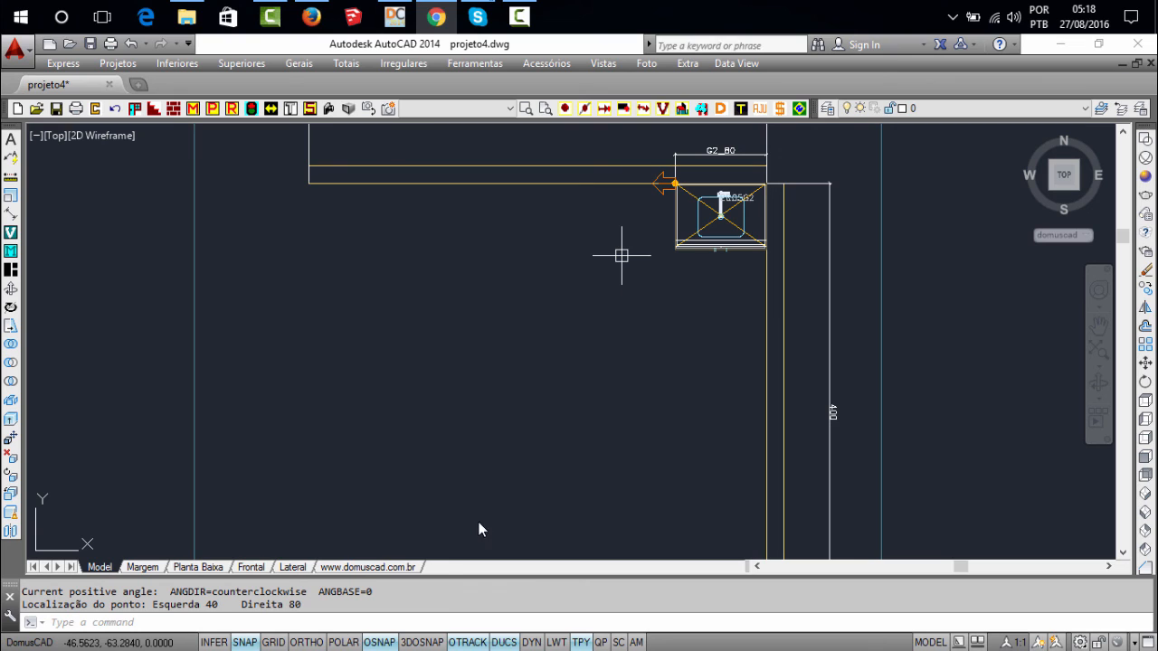
Insert a NIC cabinet beside the G2 with Largura 40, Profundidade 55, Altura 70, one shelf and no sink, and return the point to the wall's start
click(397, 619)
text(NIC)
key(Return)
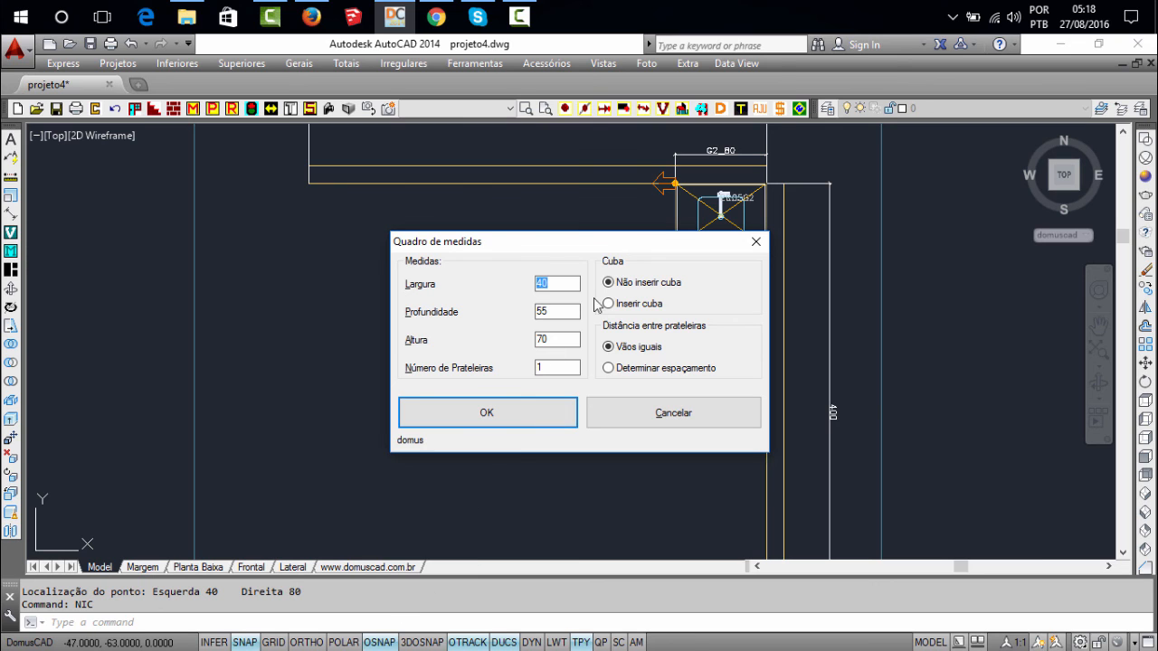
click(525, 409)
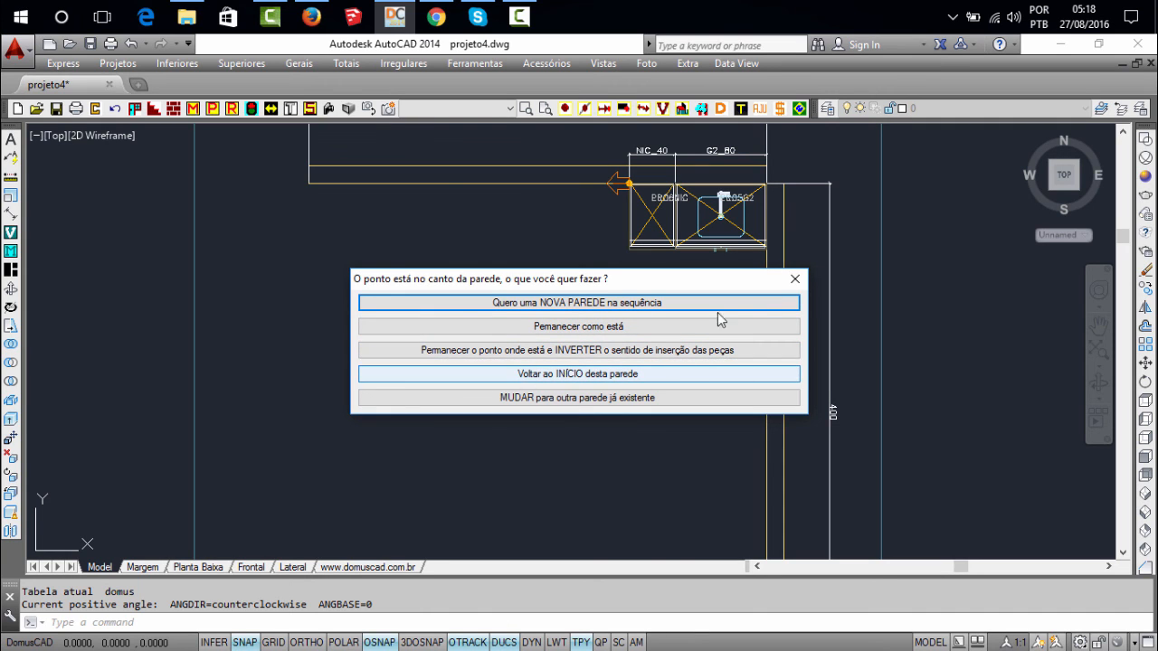
click(590, 376)
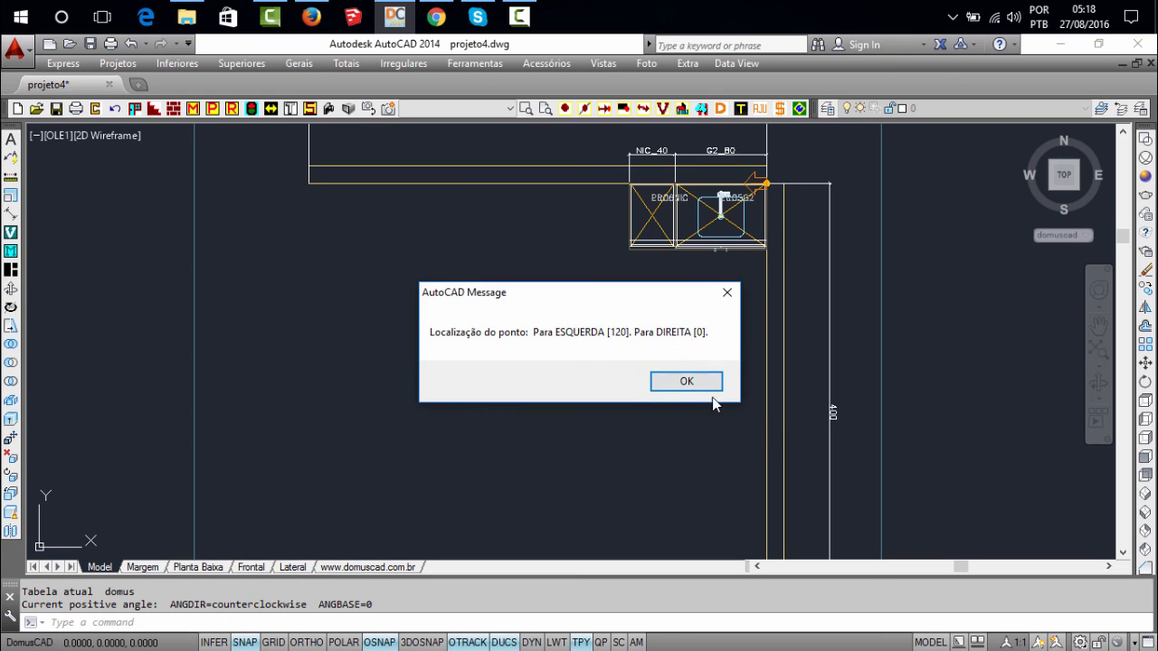
click(684, 381)
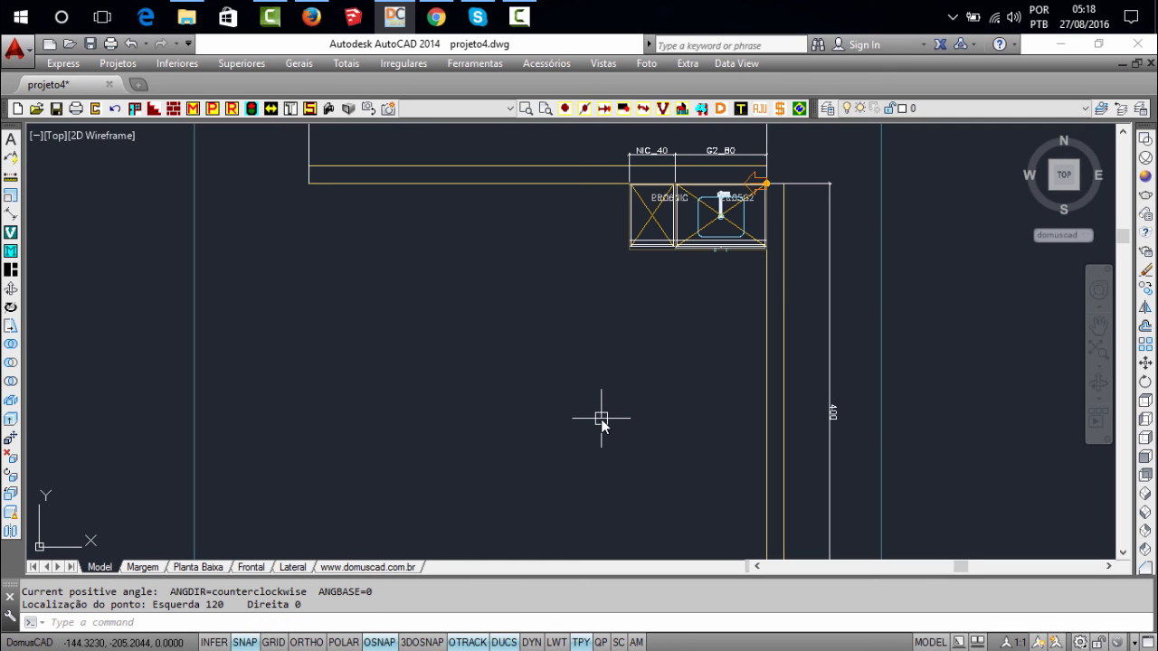
Examine the NIC and G2 cabinets with the sink and faucet in a 3D perspective view using the Realistic visual style
middle_click(602, 419)
middle_click(602, 419)
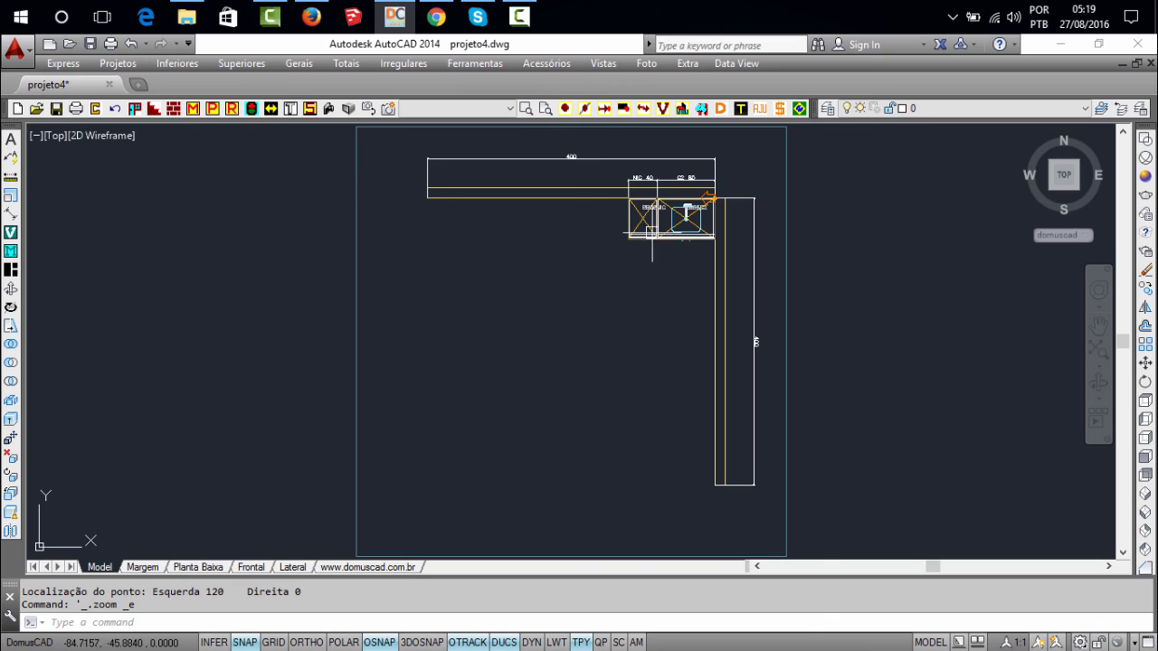
scroll(614, 353, up, 4)
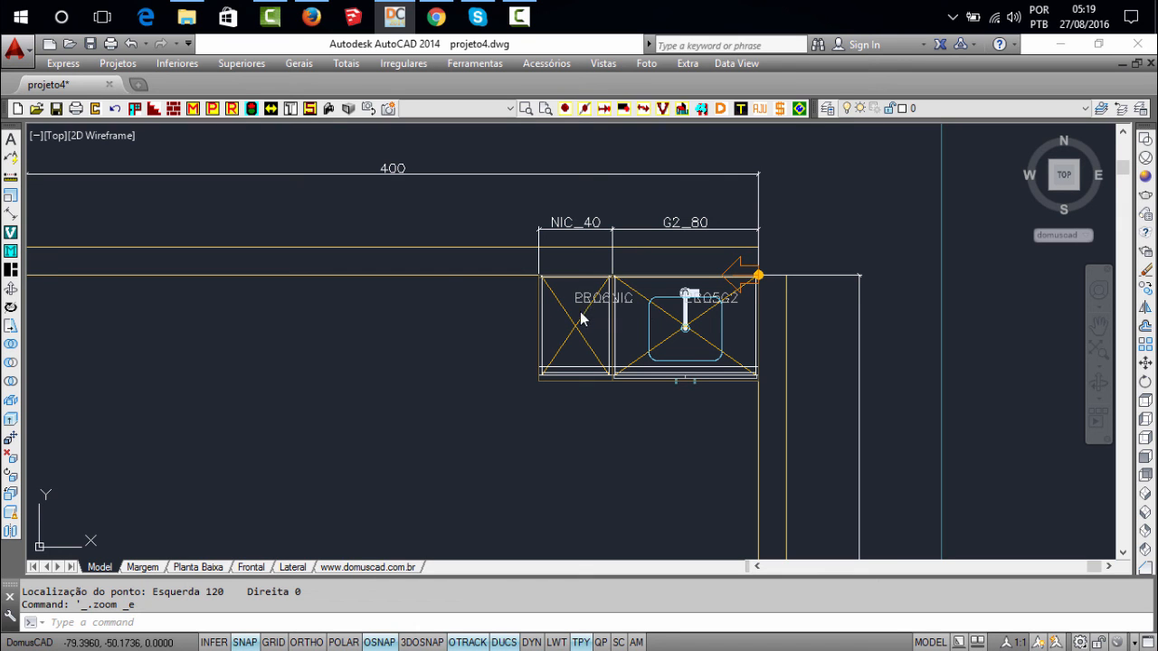
shift+middle_drag(575, 253, 535, 299)
shift+middle_drag(532, 358, 434, 199)
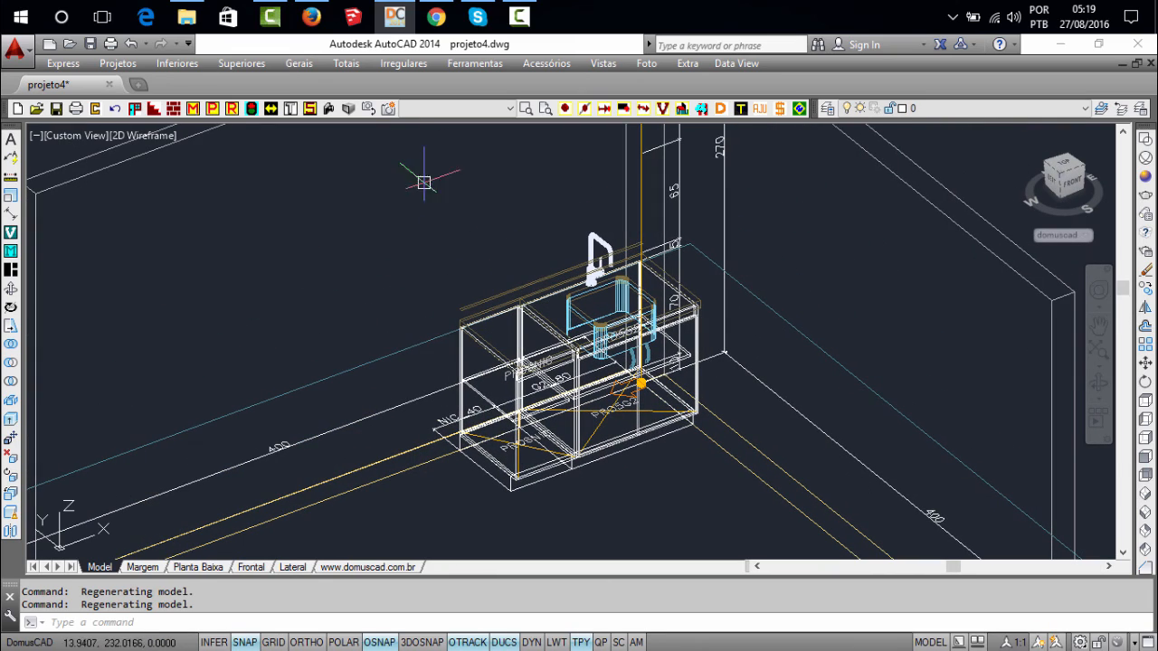
click(349, 108)
scroll(552, 307, up, 1)
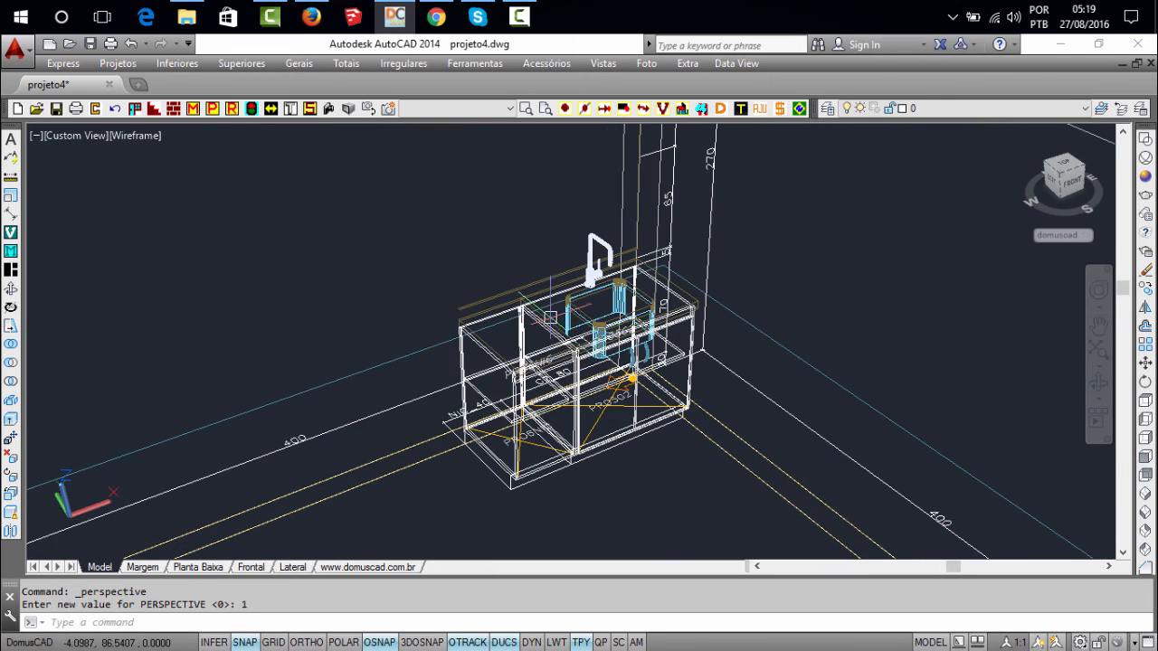
scroll(579, 312, up, 1)
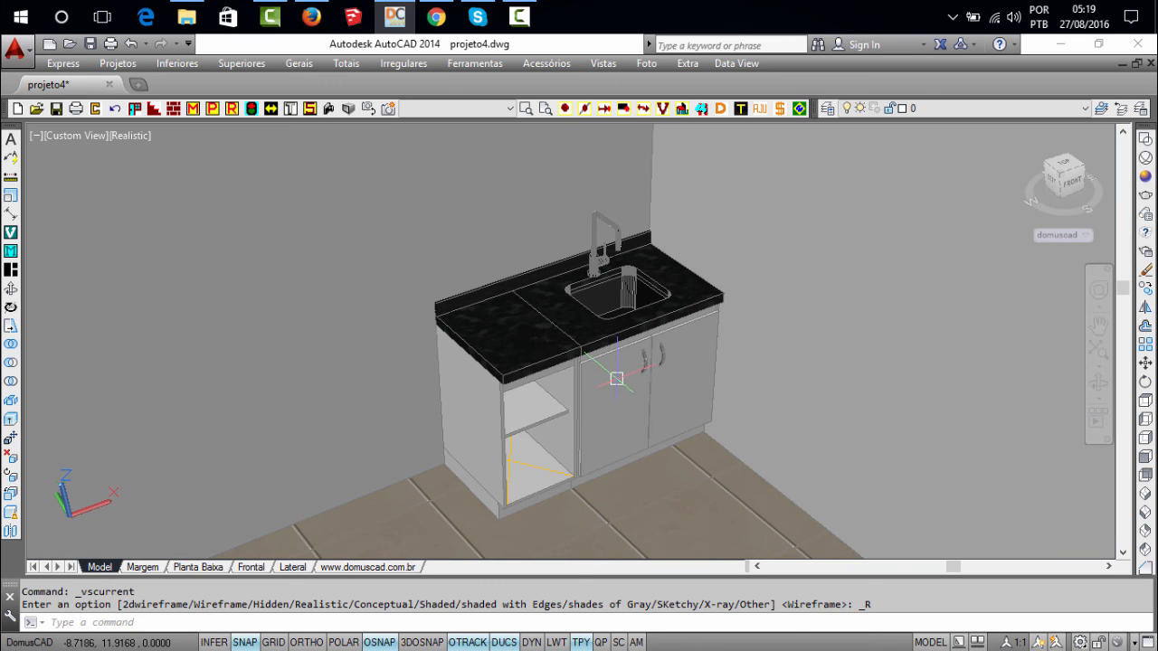
scroll(606, 402, up, 2)
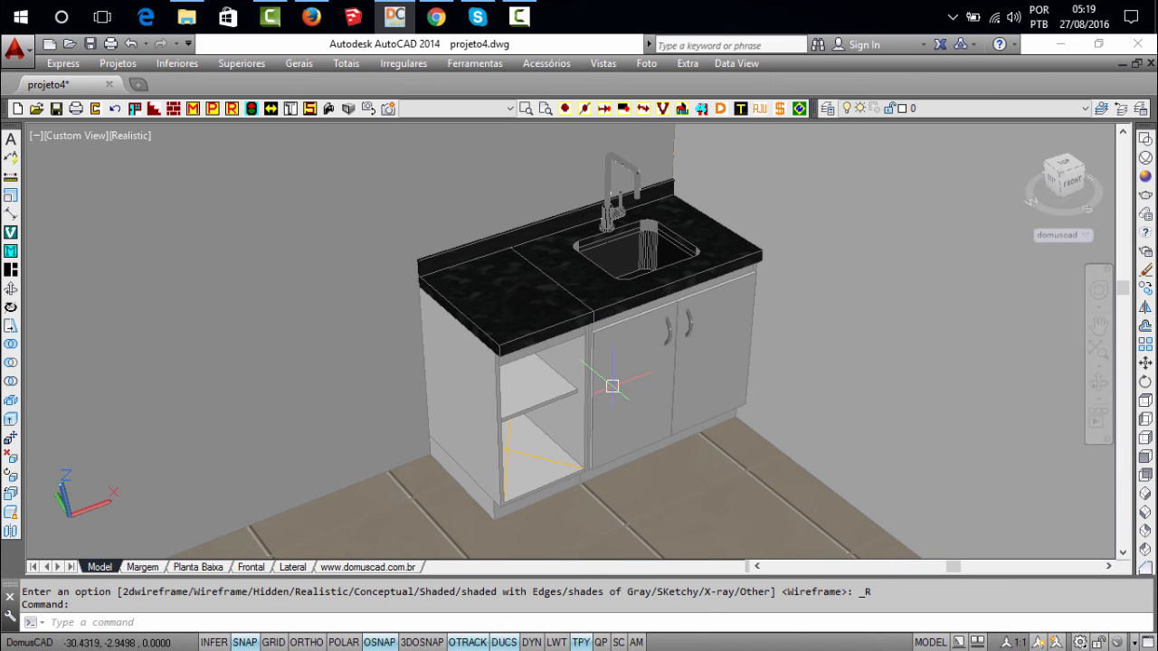
middle_drag(634, 383, 624, 392)
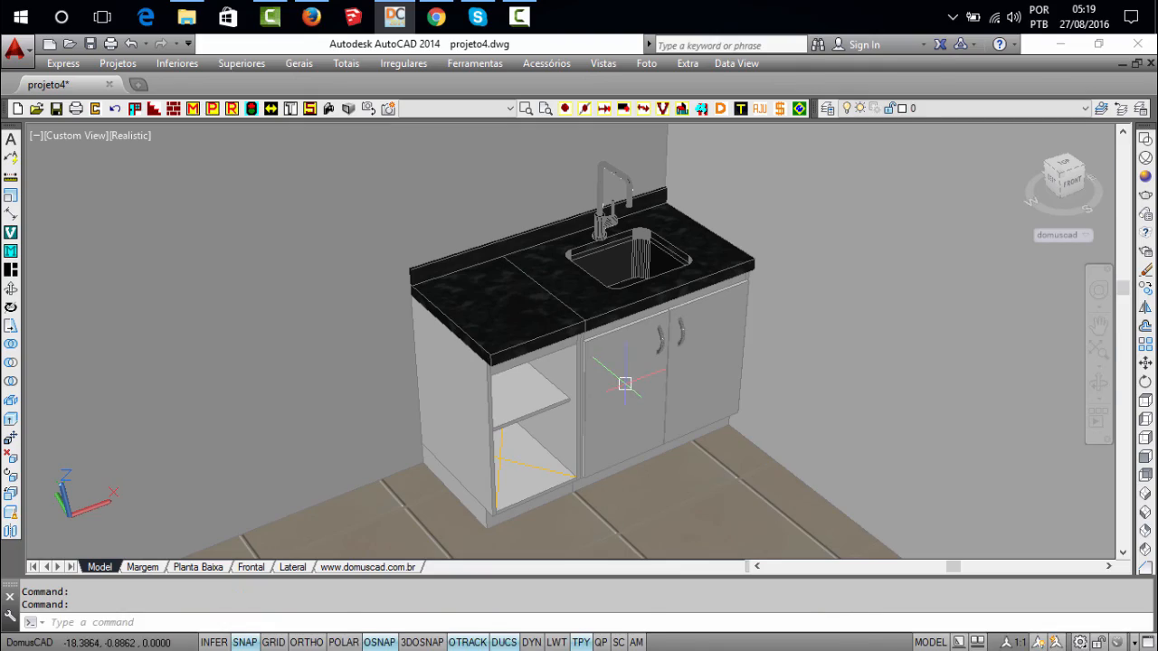